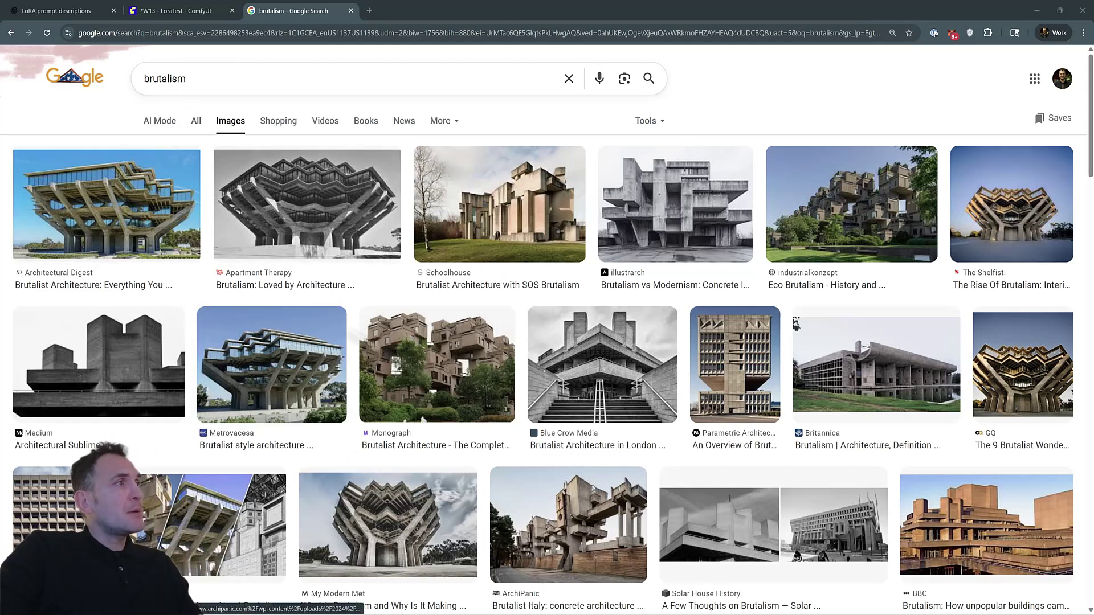
Step: Preview the ArchiPanic brutalist building in image results, then switch to the illustrarch Brutalism vs Modernism image
drag(206, 77, 134, 75)
click(195, 75)
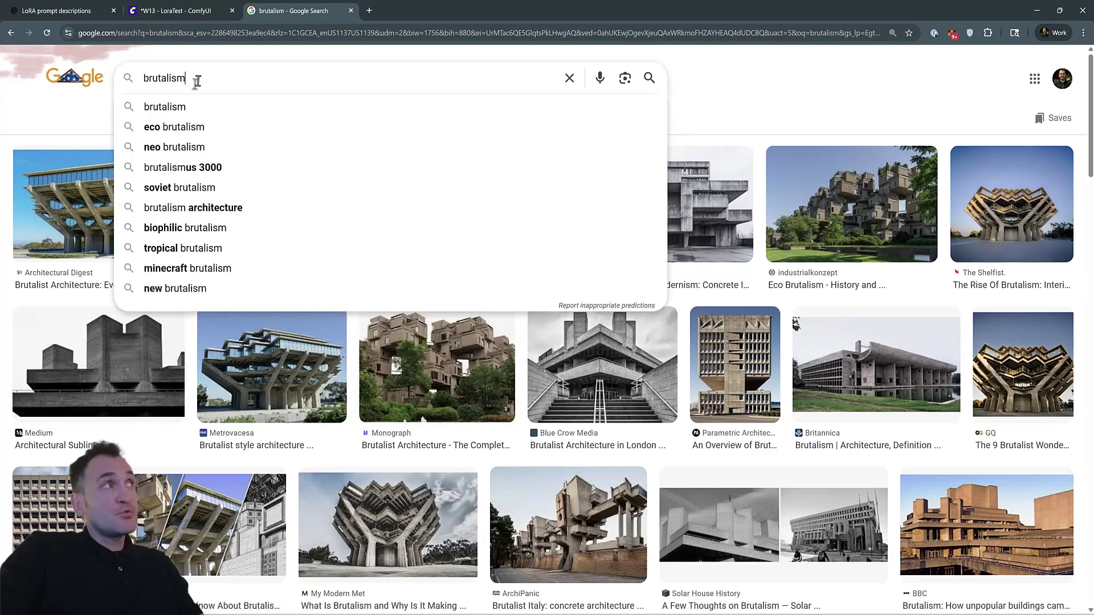
scroll(406, 393, down, 1)
scroll(407, 393, down, 2)
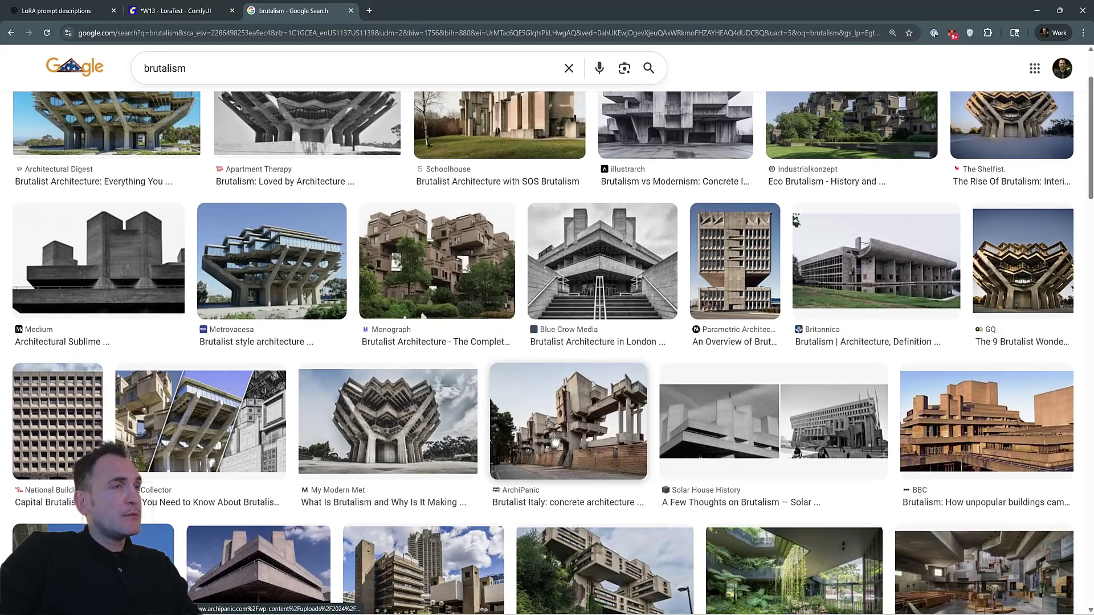
click(578, 443)
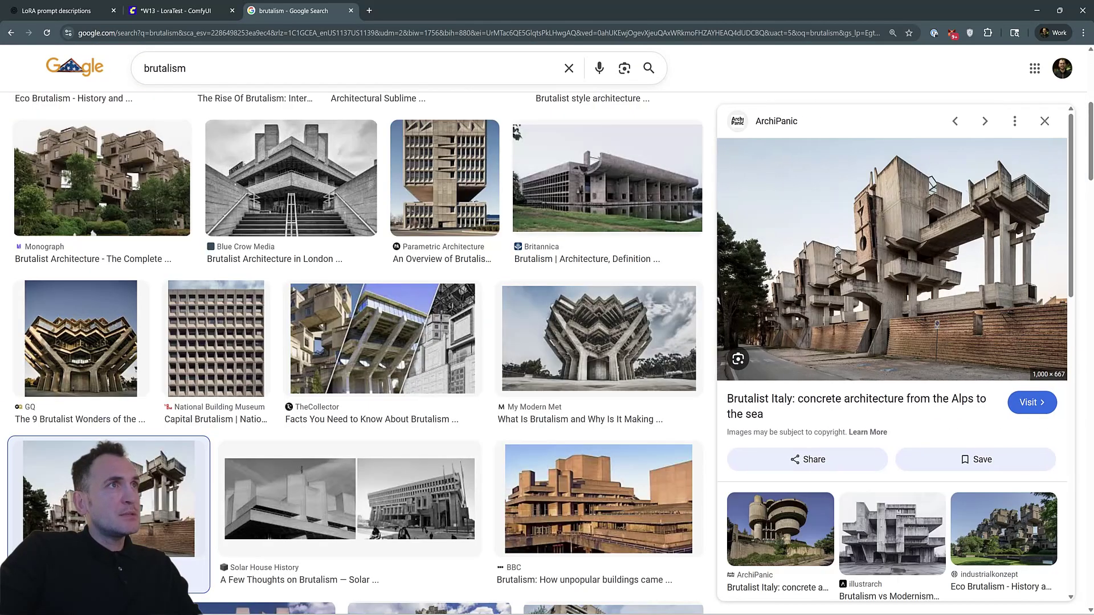
click(894, 542)
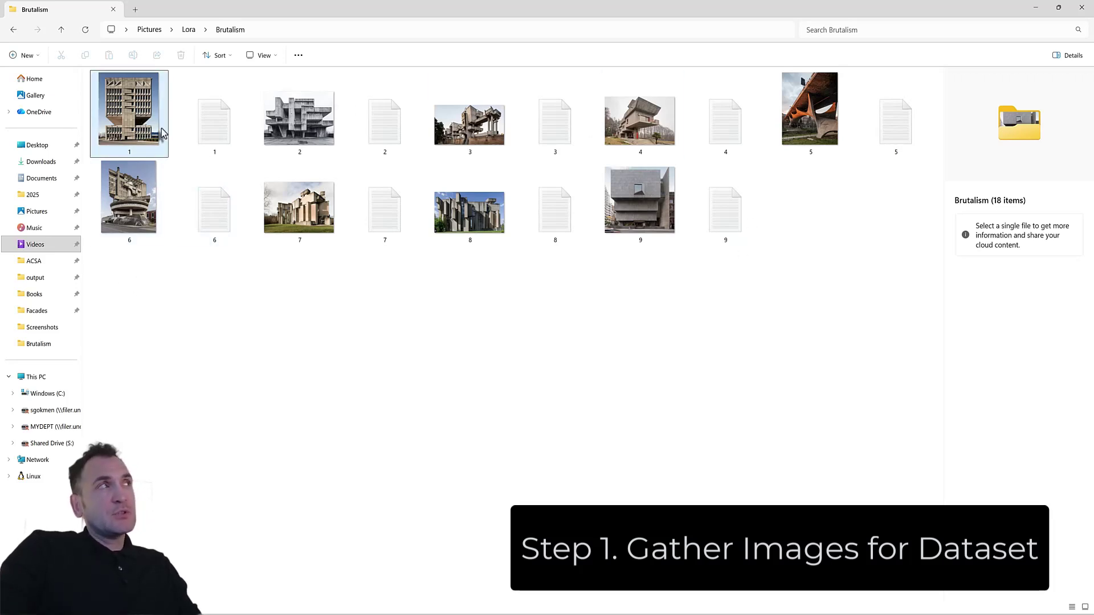
Step: Select image 1, then its 194-byte caption file 1, to view their details in the Brutalism folder
mouse_move(209, 118)
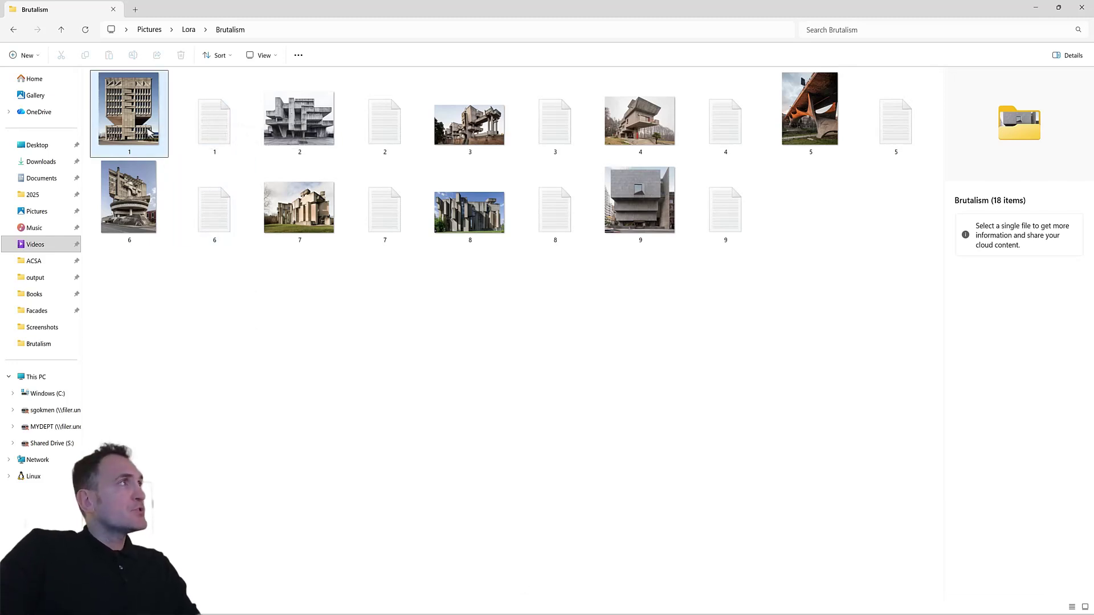
click(136, 149)
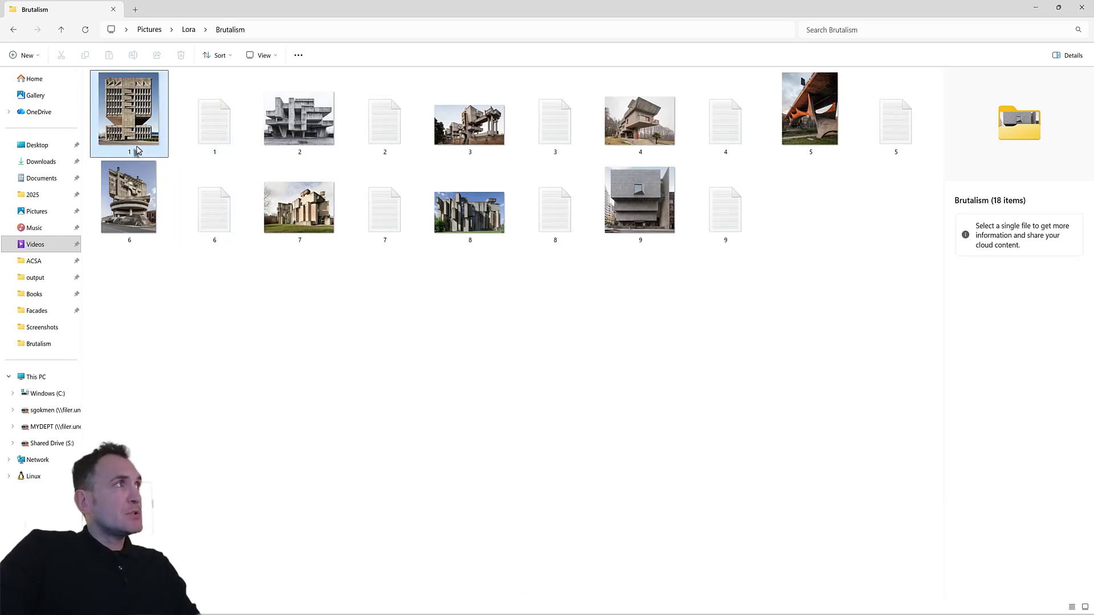
click(218, 158)
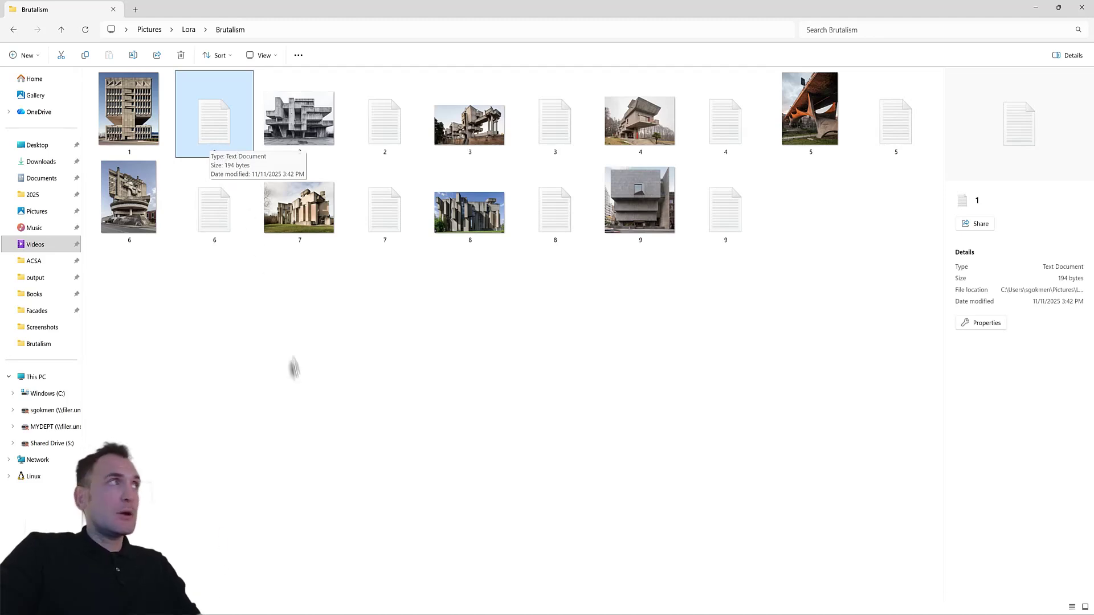
Step: Open 1.txt in Notepad and 1.png in Photos to compare, then return to the caption
double_click(219, 130)
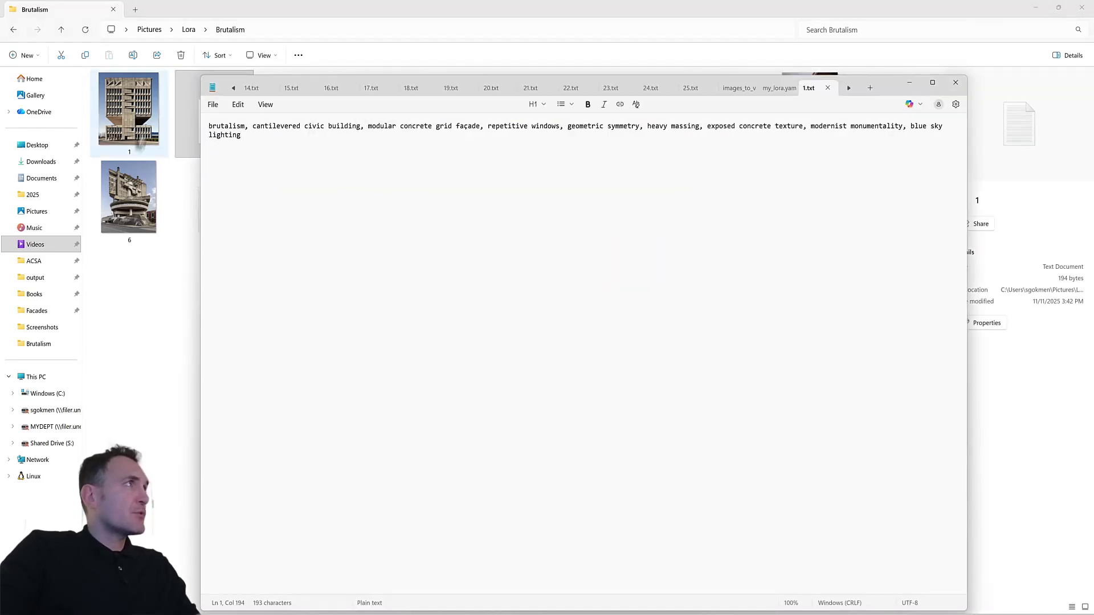
double_click(132, 124)
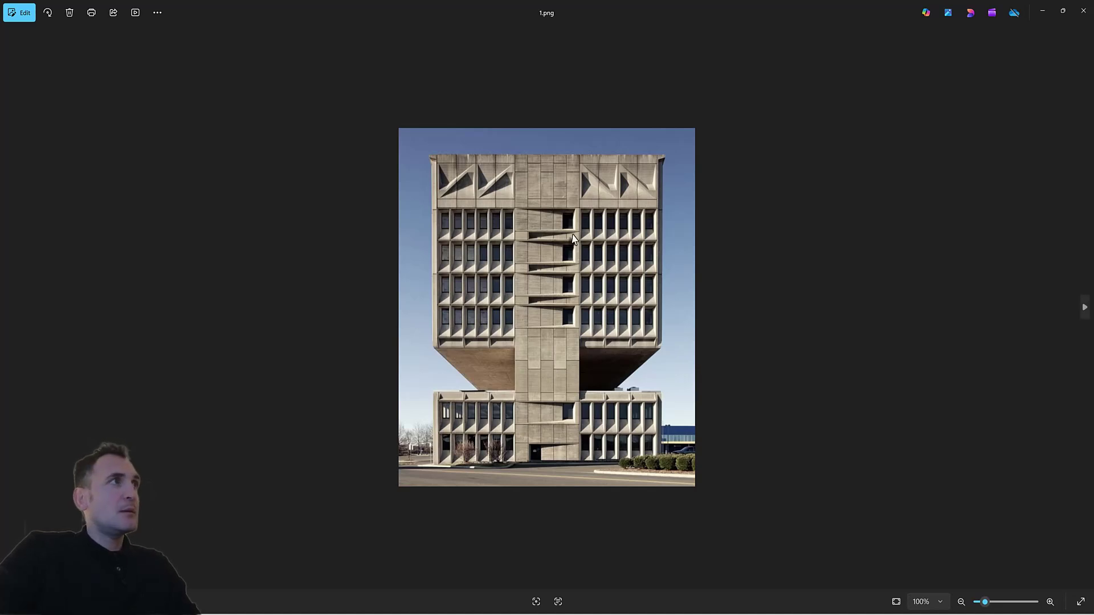
click(1084, 11)
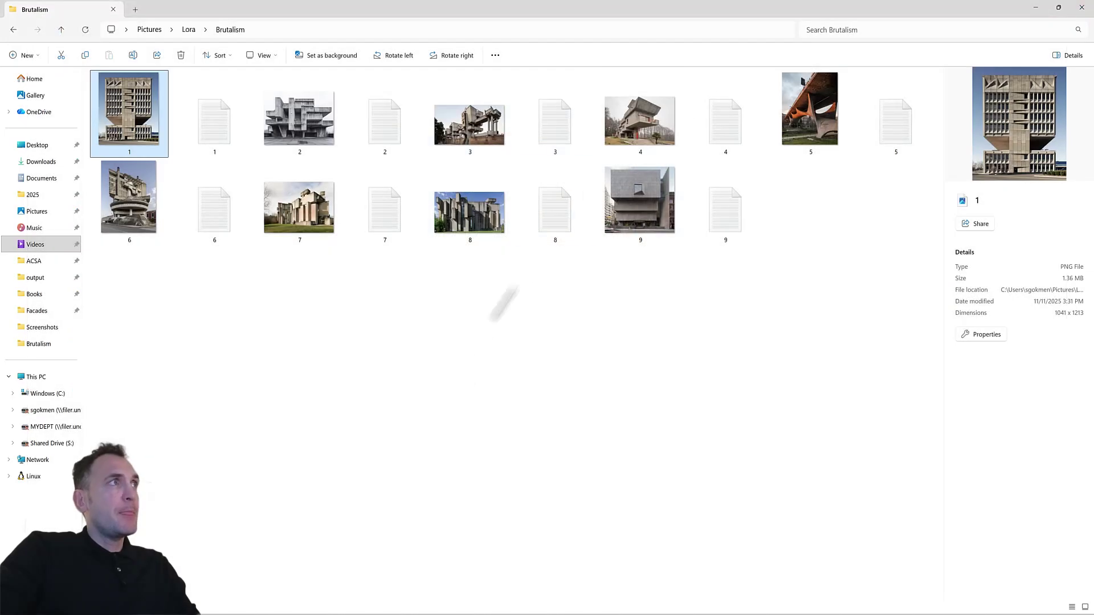
key(alt+Tab)
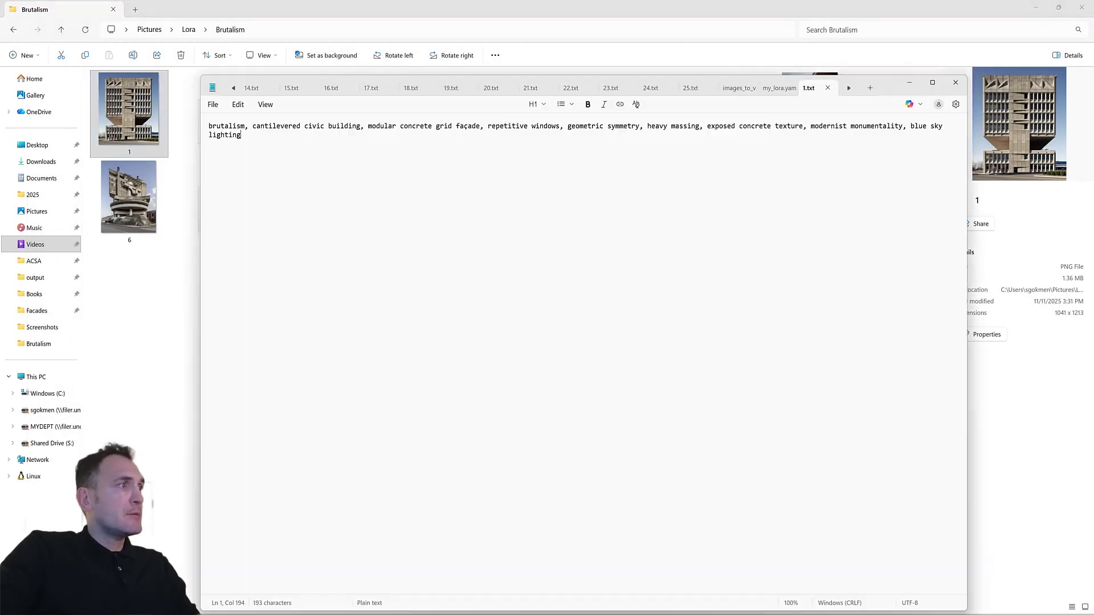
Step: Highlight caption parts: the description after 'brutalism' through 'lighting', then the whole tag list
click(246, 127)
drag(248, 126, 393, 134)
click(394, 140)
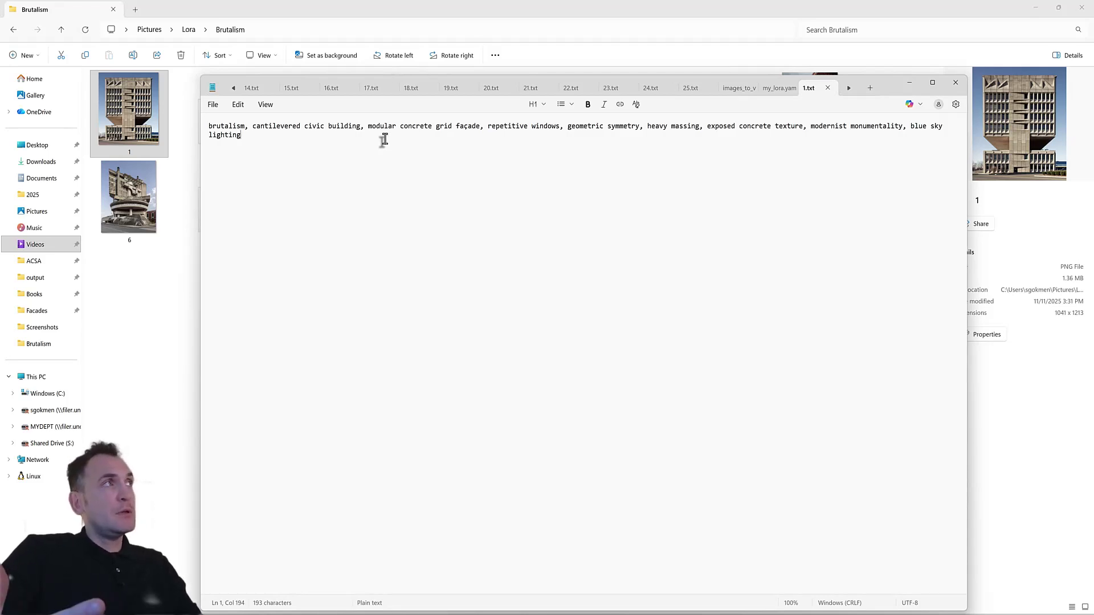
drag(251, 126, 269, 136)
click(252, 126)
key(ctrl+shift+Right)
key(ctrl+shift+Right)
key(ctrl+shift+Right)
key(ctrl+shift+Right)
key(ctrl+shift+Right)
key(ctrl+shift+Right)
key(ctrl+shift+Right)
key(ctrl+shift+Right)
key(ctrl+shift+Right)
key(ctrl+shift+Right)
key(ctrl+shift+Right)
key(ctrl+shift+Right)
key(ctrl+shift+Right)
key(ctrl+shift+Right)
key(ctrl+shift+Right)
key(ctrl+shift+Right)
key(ctrl+shift+Right)
key(ctrl+shift+Right)
key(ctrl+shift+Right)
key(ctrl+shift+Right)
click(271, 141)
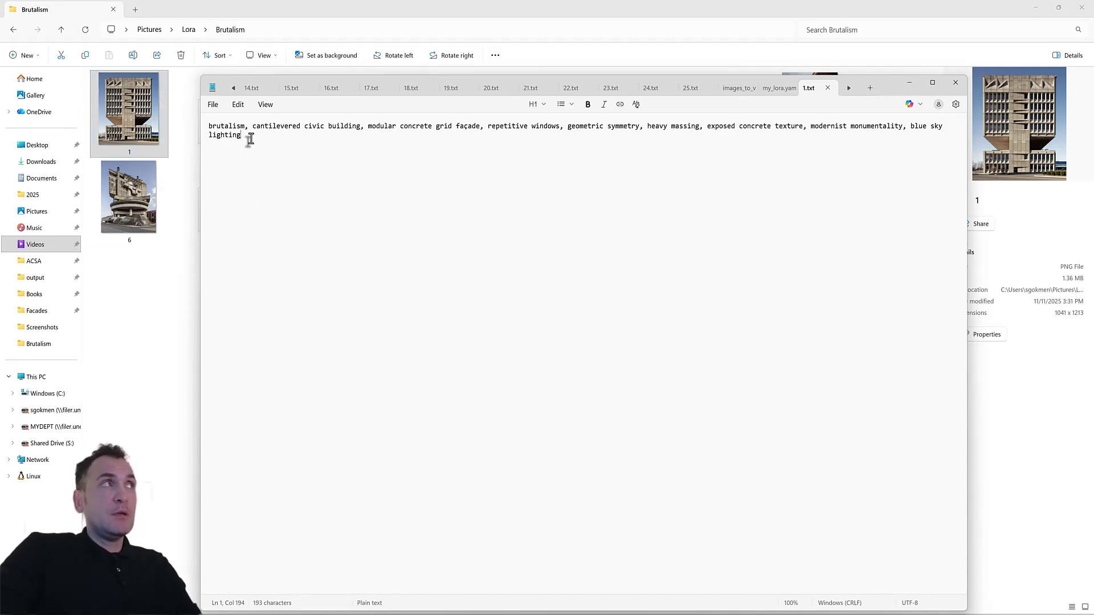
drag(243, 137, 198, 115)
click(276, 138)
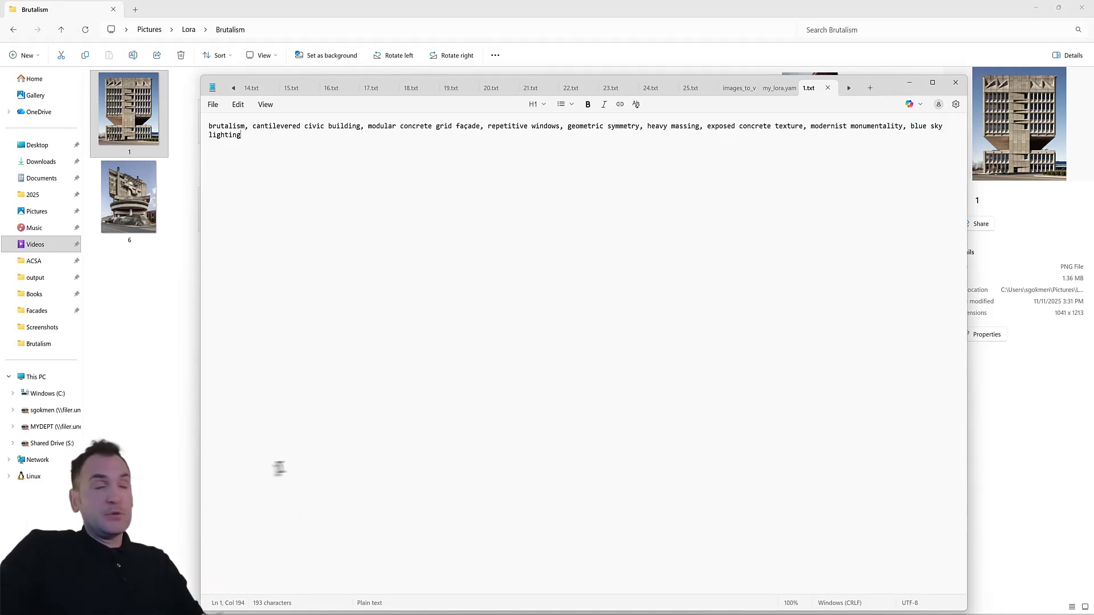
Step: Bring up the LoRA prompt descriptions chat in Chrome with the chat sidebar collapsed
key(alt+Tab)
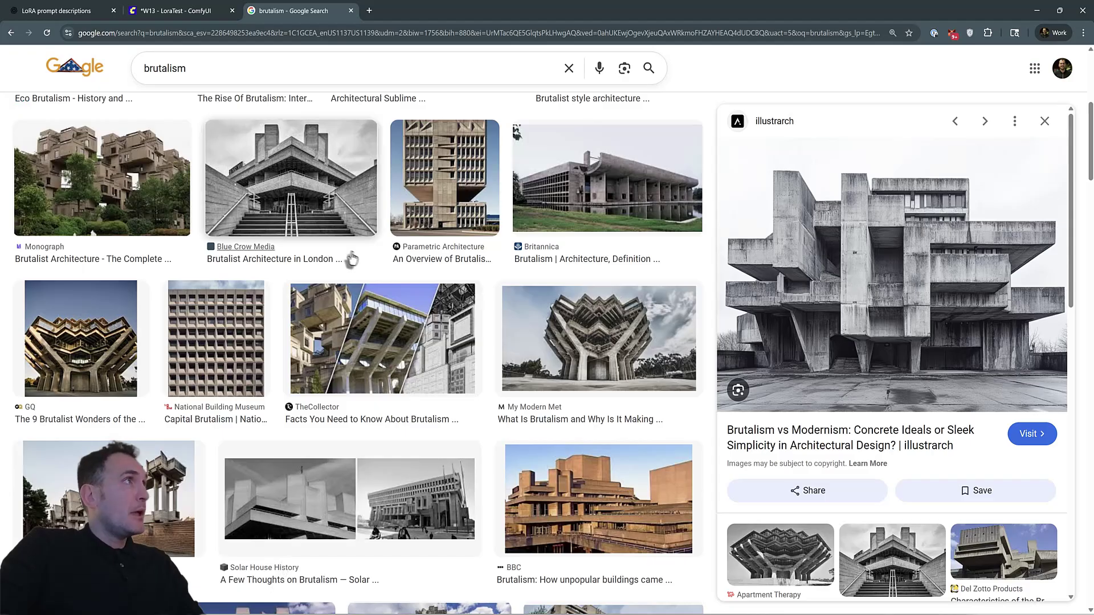
click(80, 10)
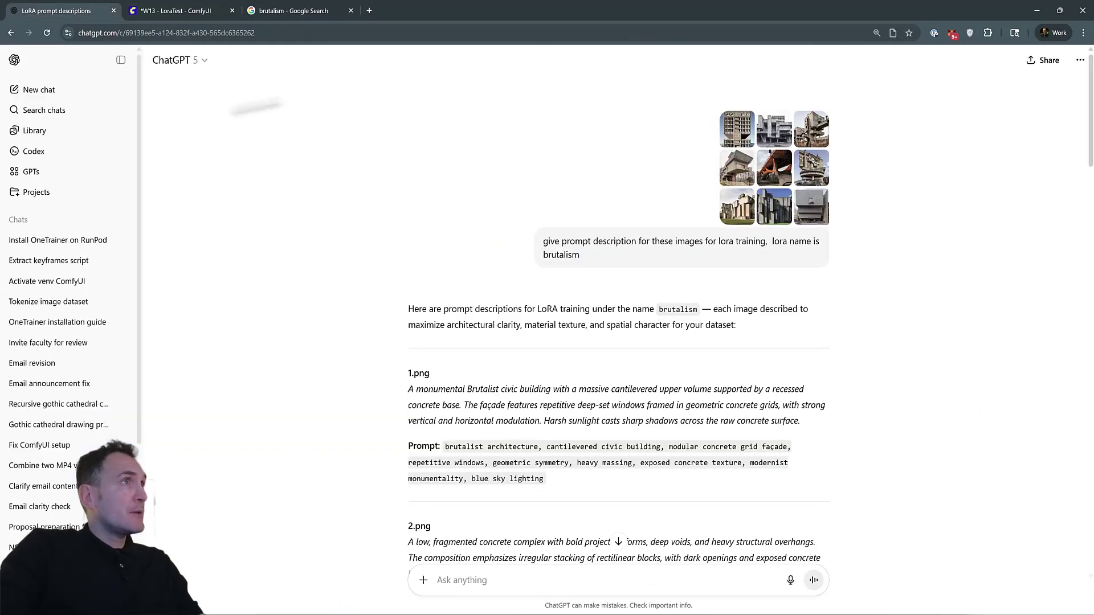
click(120, 60)
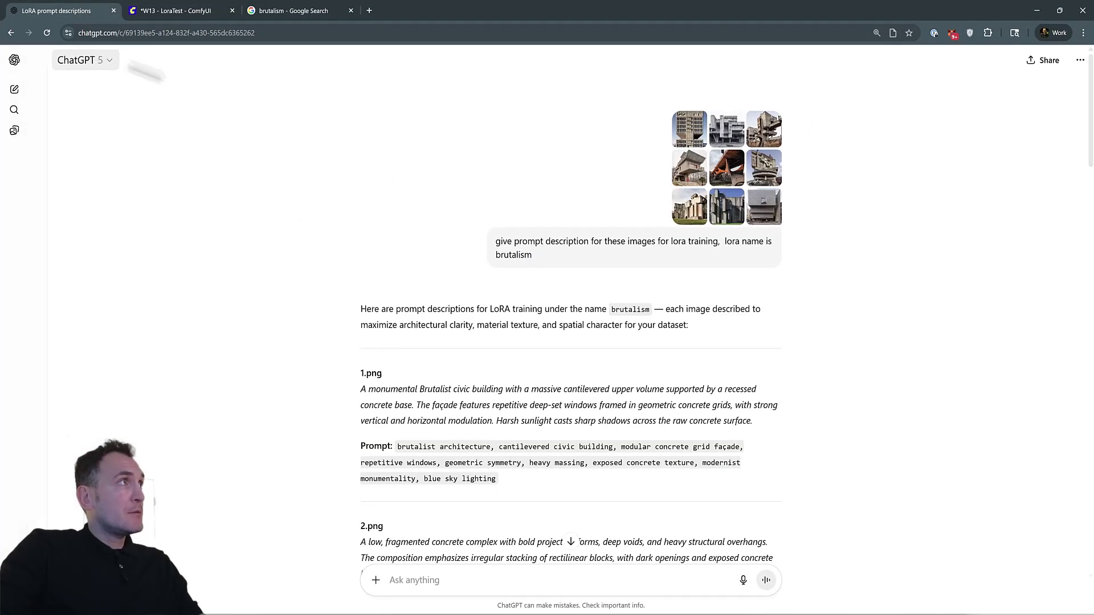
scroll(506, 302, down, 1)
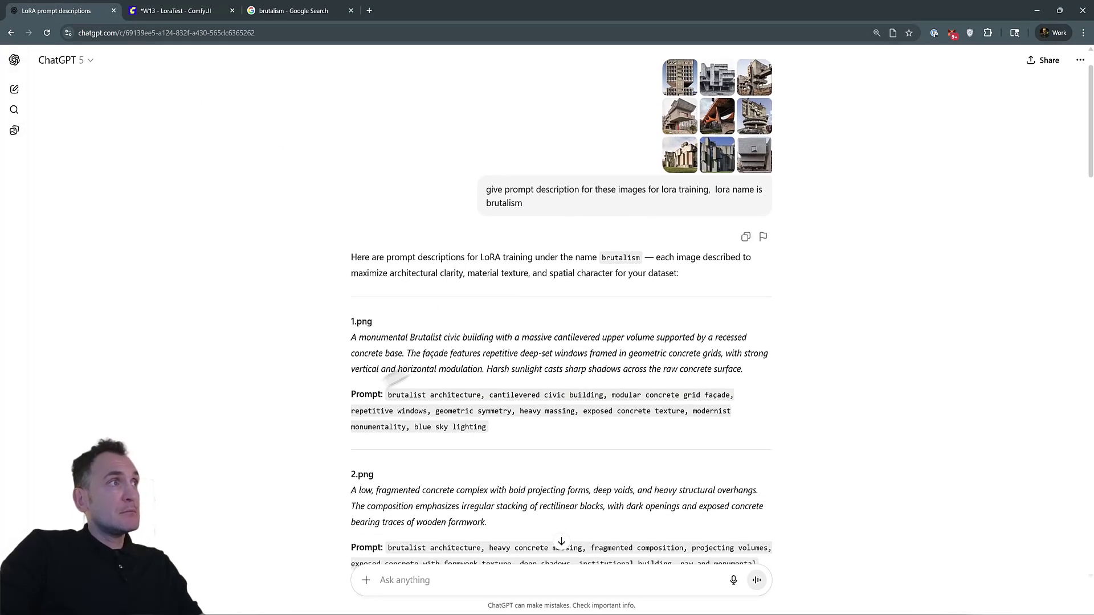
scroll(558, 213, up, 2)
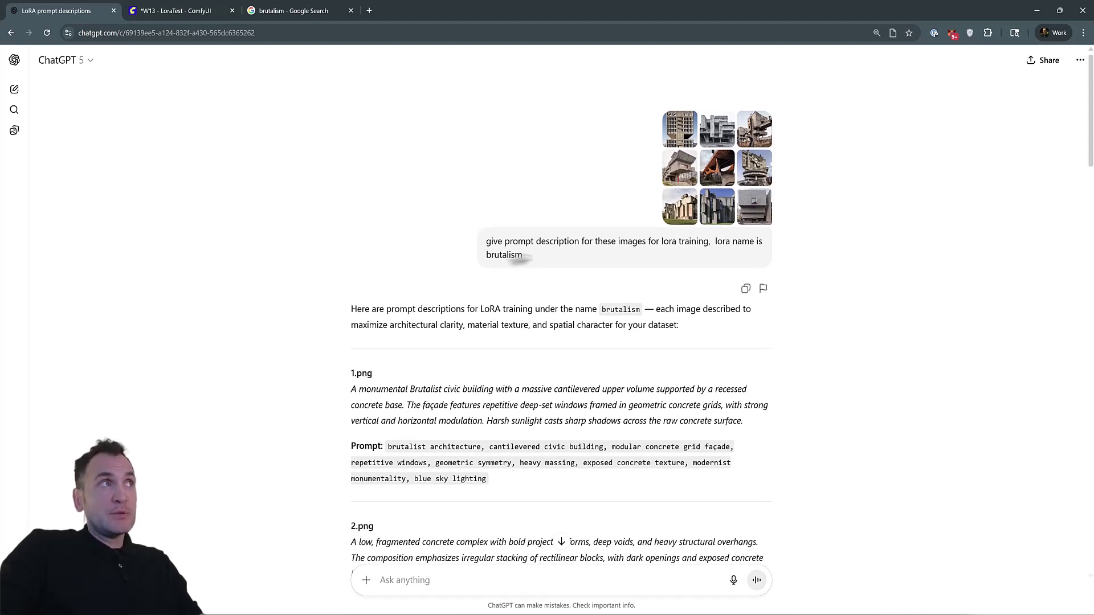
Step: Highlight the request for LoRA prompt descriptions and the LoRA name 'brutalism'
drag(479, 249, 574, 264)
click(574, 264)
drag(487, 239, 510, 252)
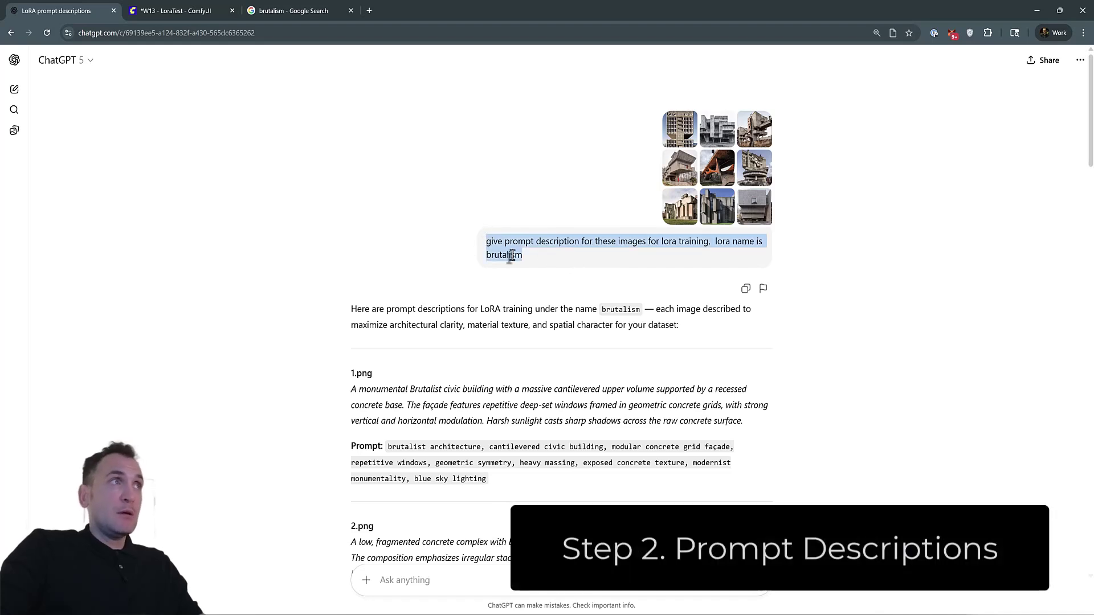
click(508, 252)
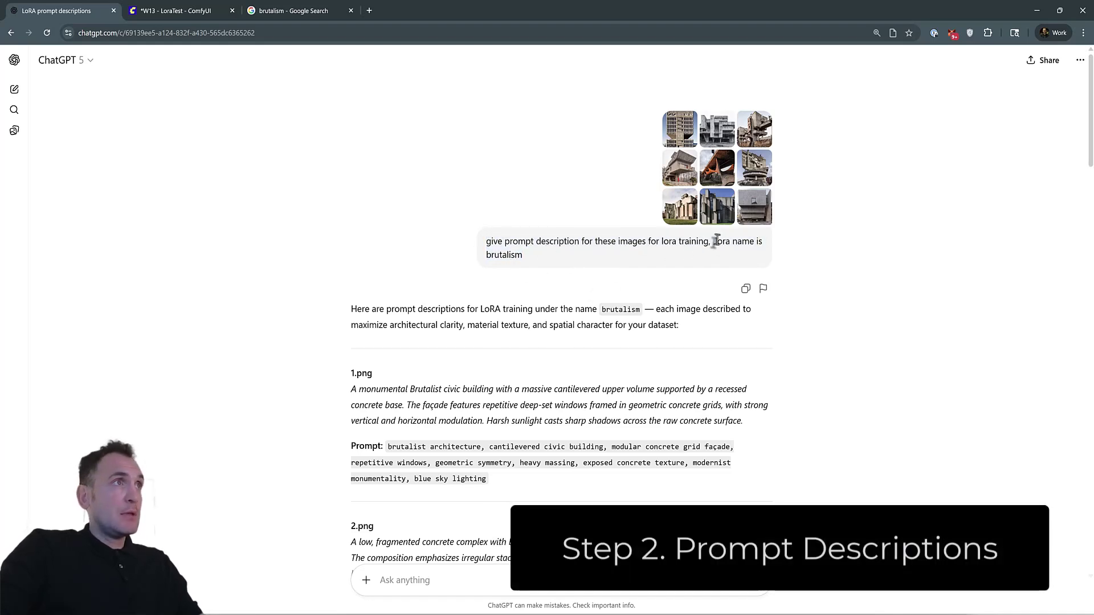
drag(714, 241, 692, 268)
click(497, 260)
double_click(497, 257)
click(359, 261)
Step: Scroll through the per-image captions, highlighting the follow-up requiring 'brutalism' as first word
scroll(370, 285, down, 2)
scroll(377, 285, down, 20)
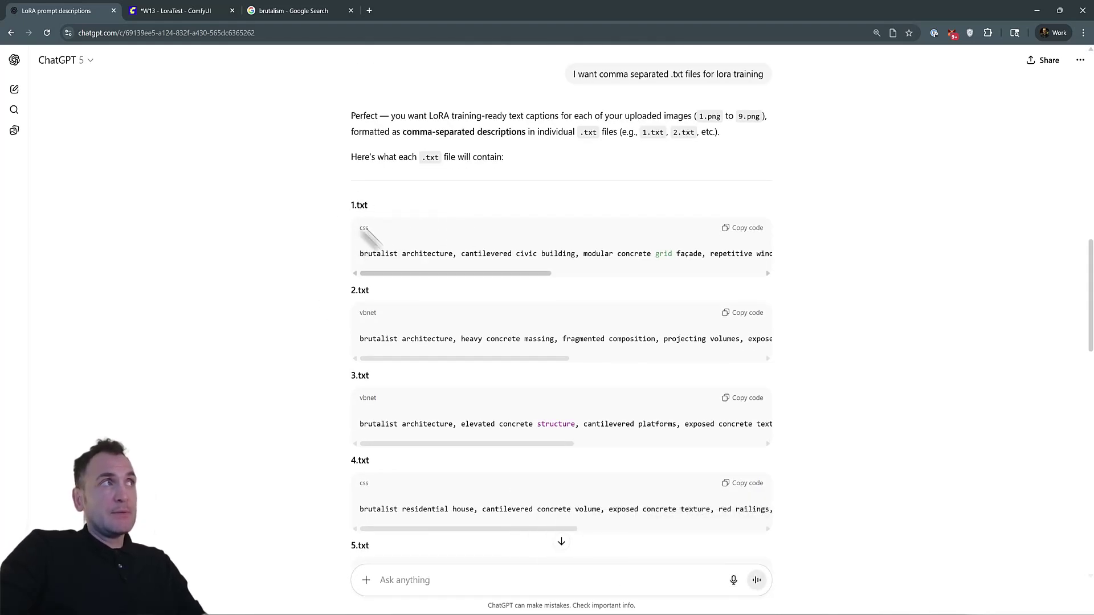
scroll(342, 239, down, 4)
scroll(337, 285, down, 10)
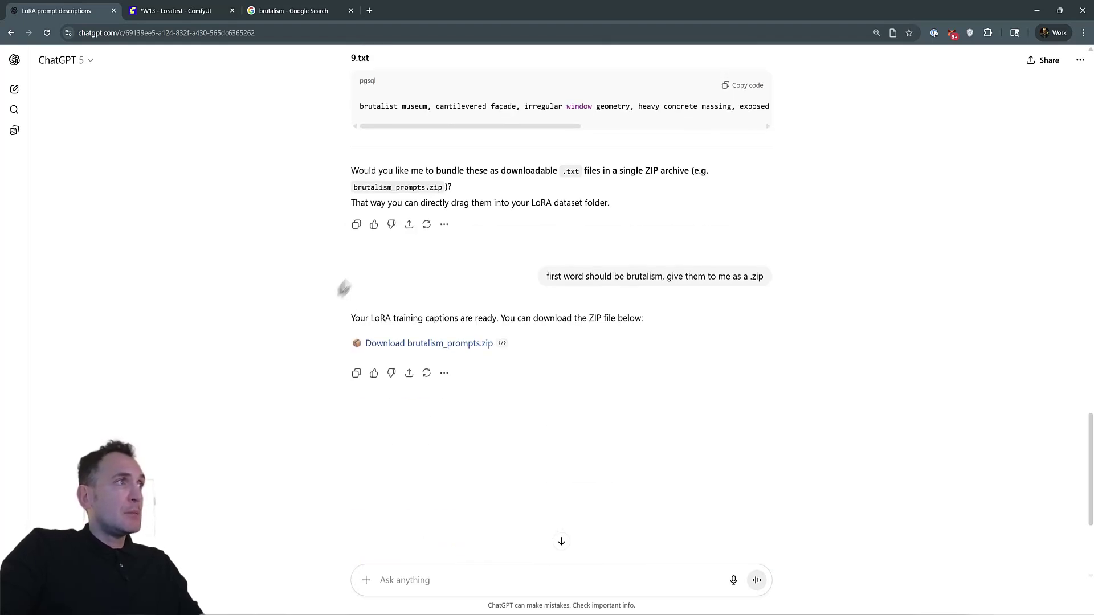
scroll(347, 281, up, 4)
scroll(450, 433, down, 1)
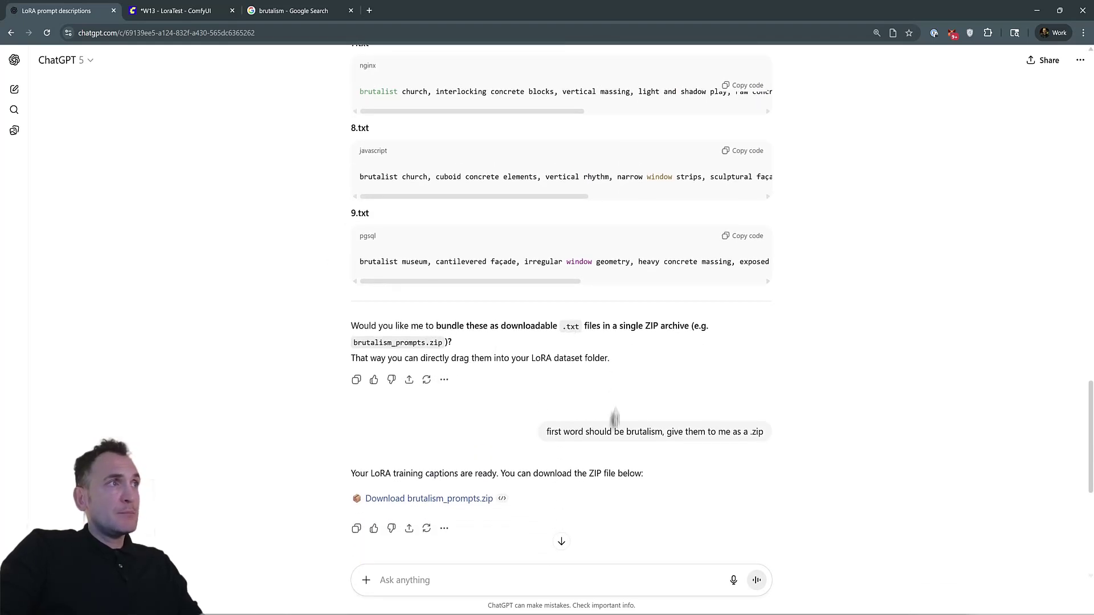
drag(544, 433, 718, 432)
click(718, 433)
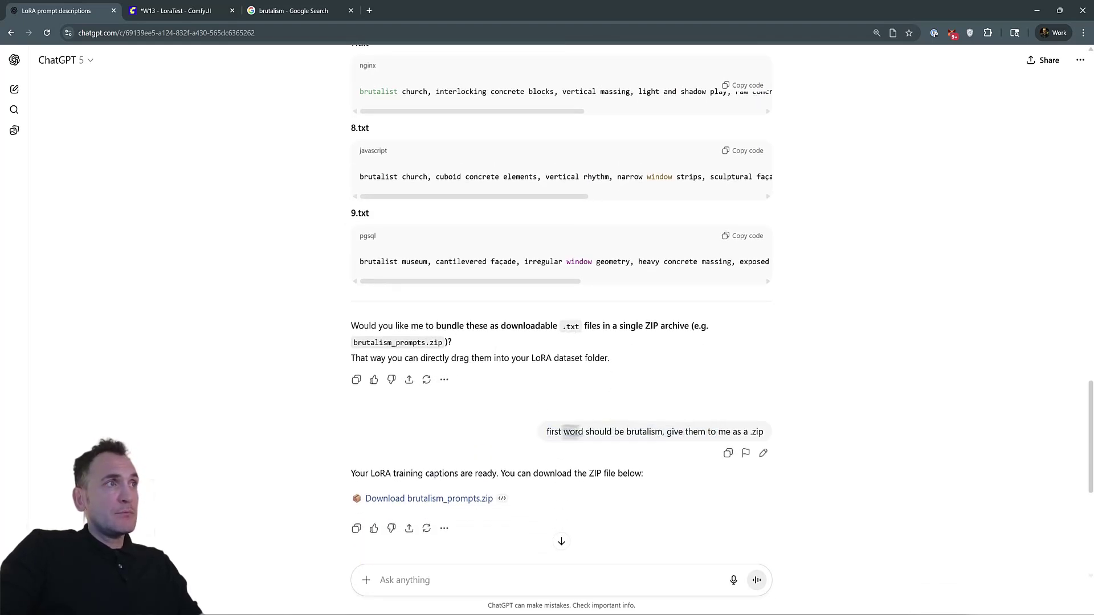
double_click(629, 433)
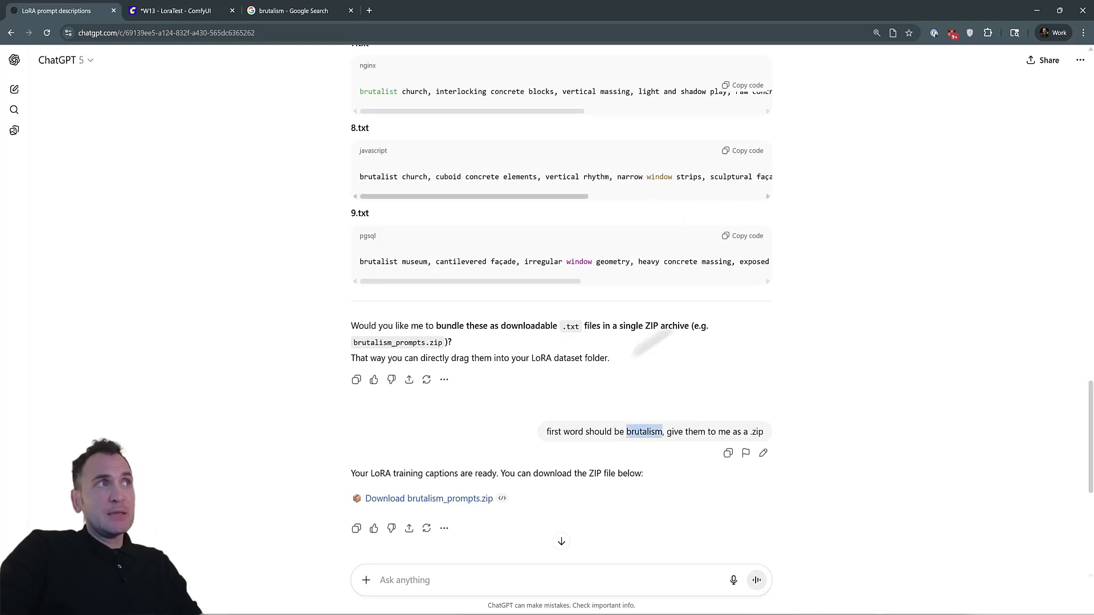
scroll(482, 315, up, 4)
scroll(749, 368, down, 8)
click(751, 225)
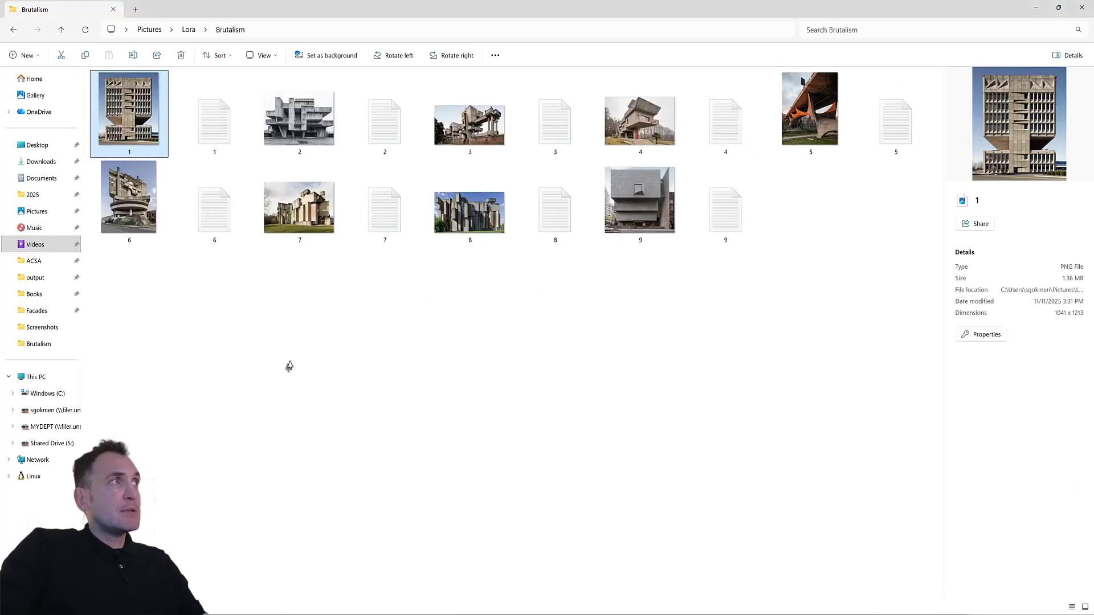
Step: Open caption file 7 beside the thumbnails, then minimize Notepad and deselect all files
click(290, 365)
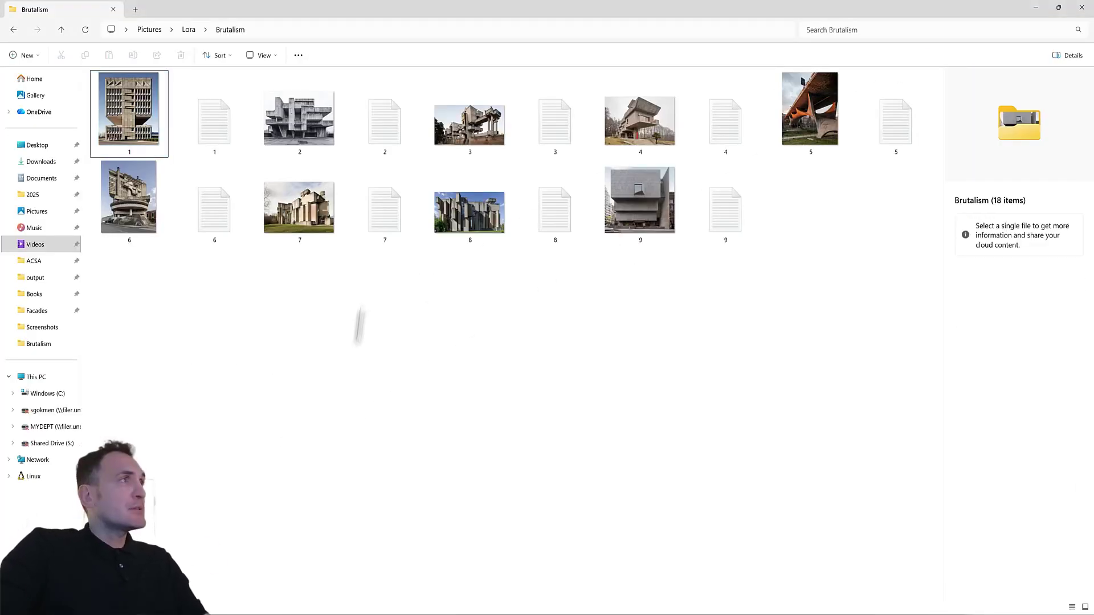
double_click(374, 218)
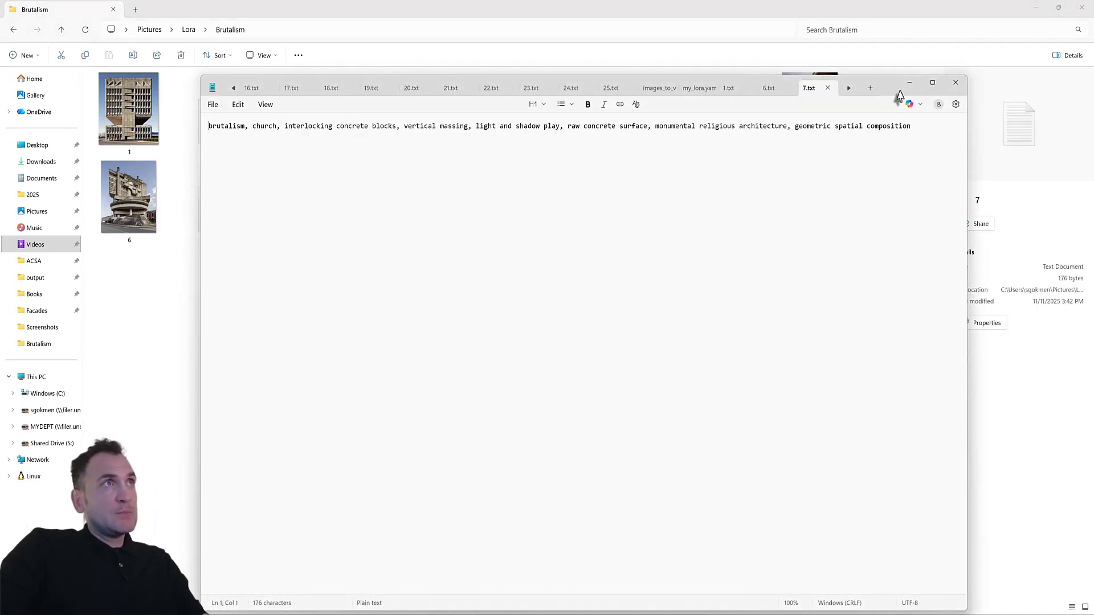
drag(887, 79, 883, 315)
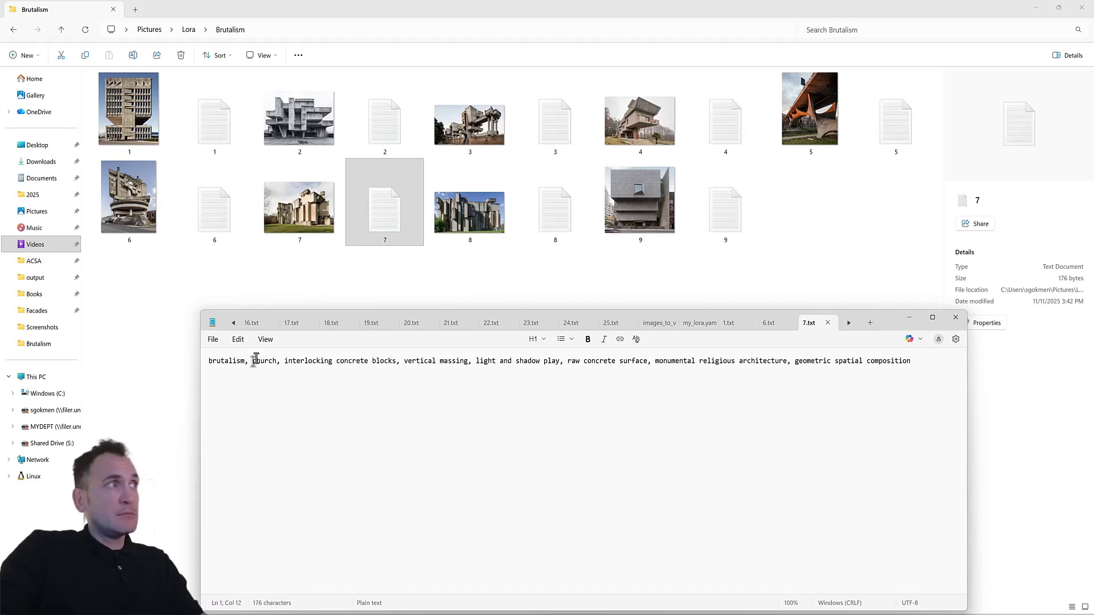
click(908, 318)
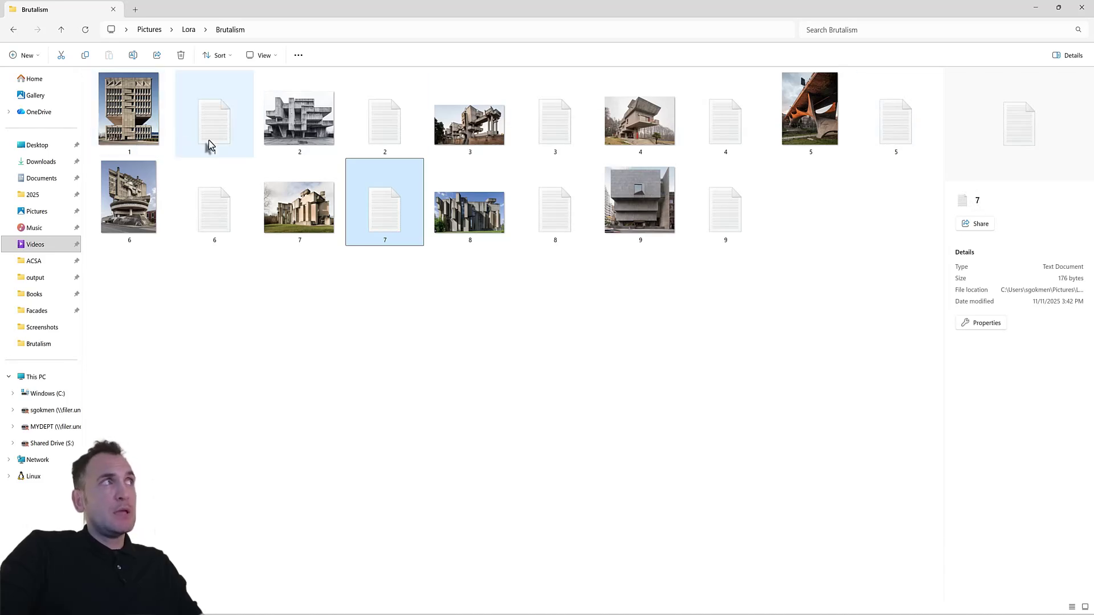
mouse_move(211, 142)
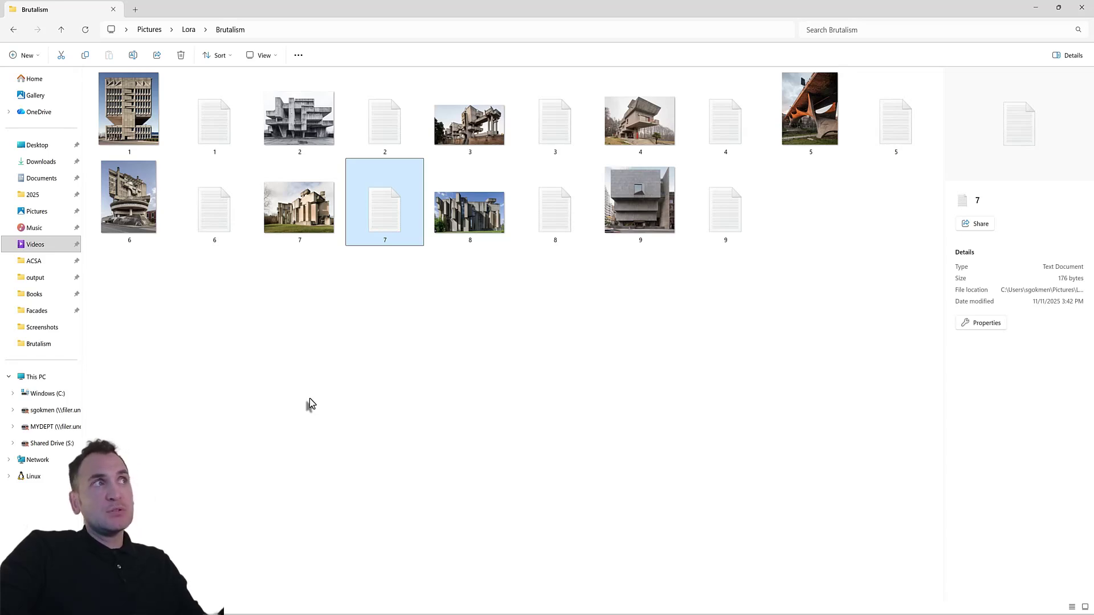
mouse_move(366, 236)
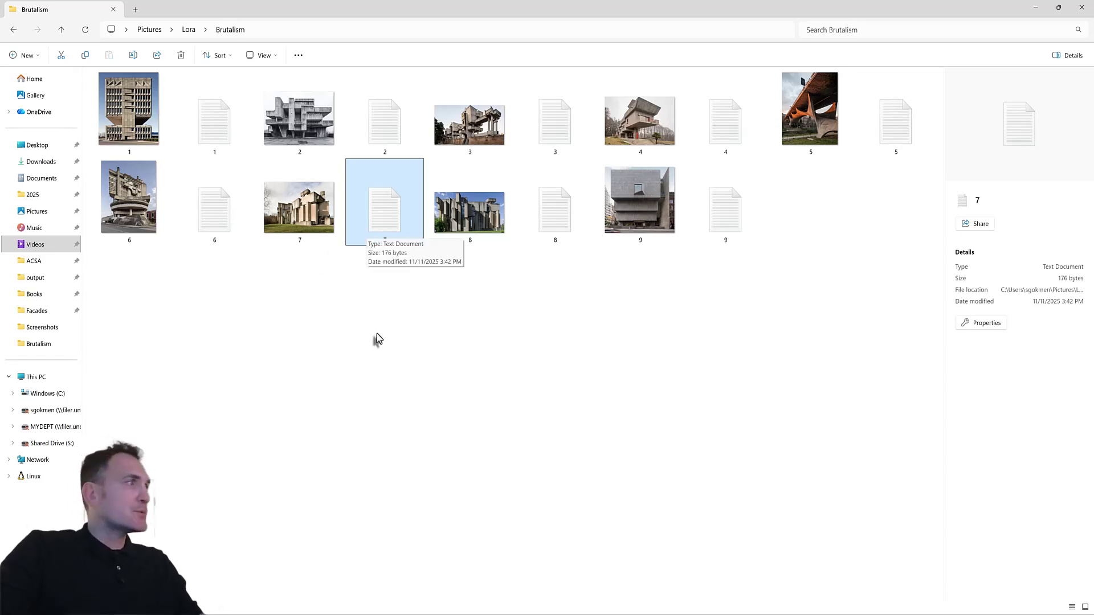
click(369, 396)
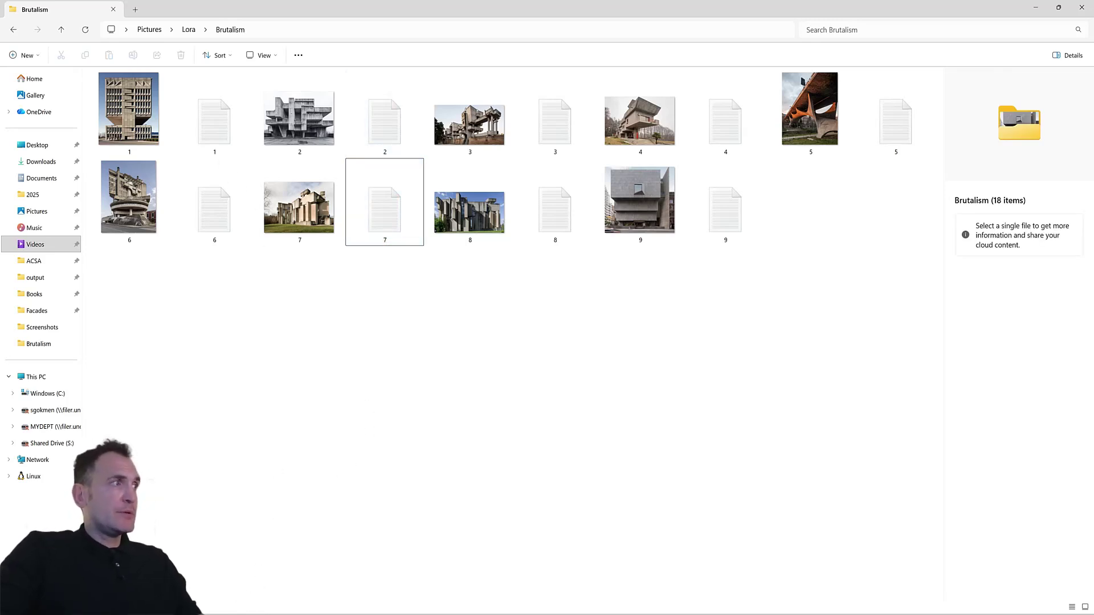
Step: On Runpod's Deploy a Pod page, check network volume options and select the RTX 4090 GPU
click(252, 614)
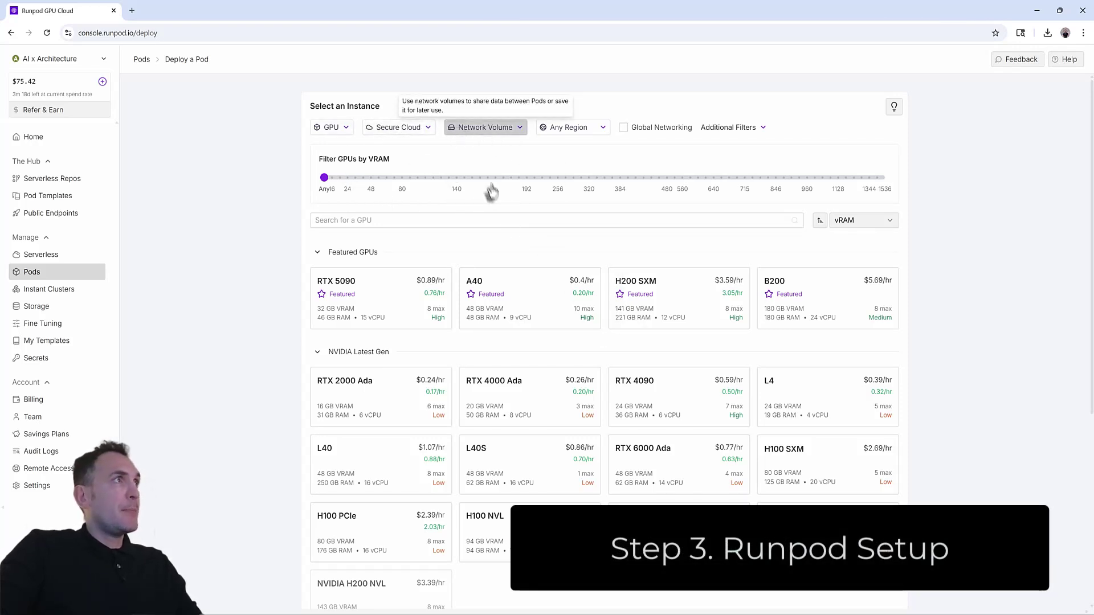
click(474, 130)
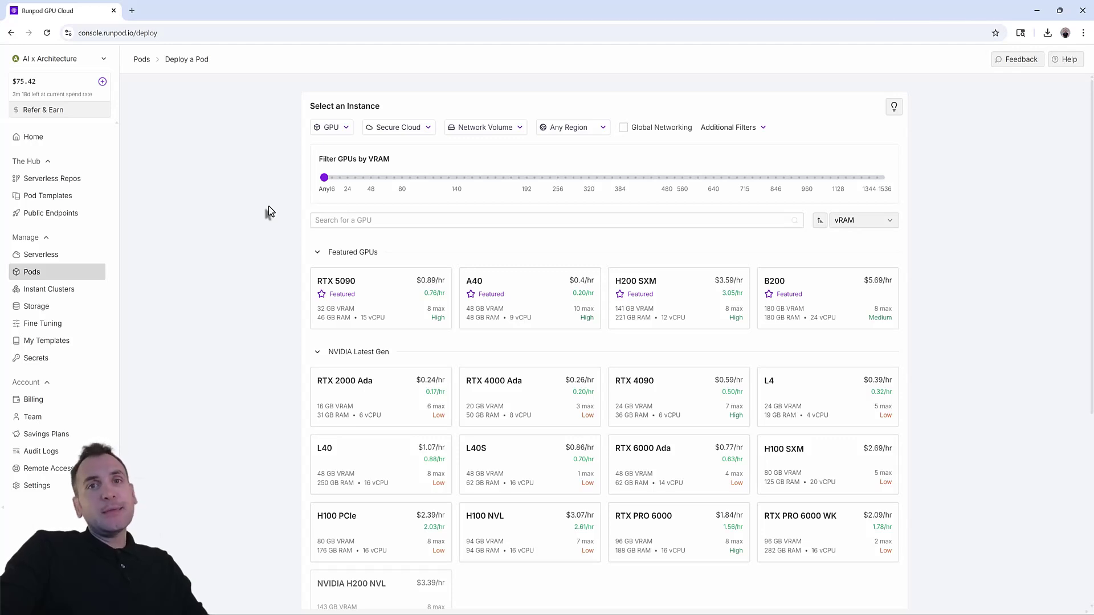
scroll(413, 241, down, 1)
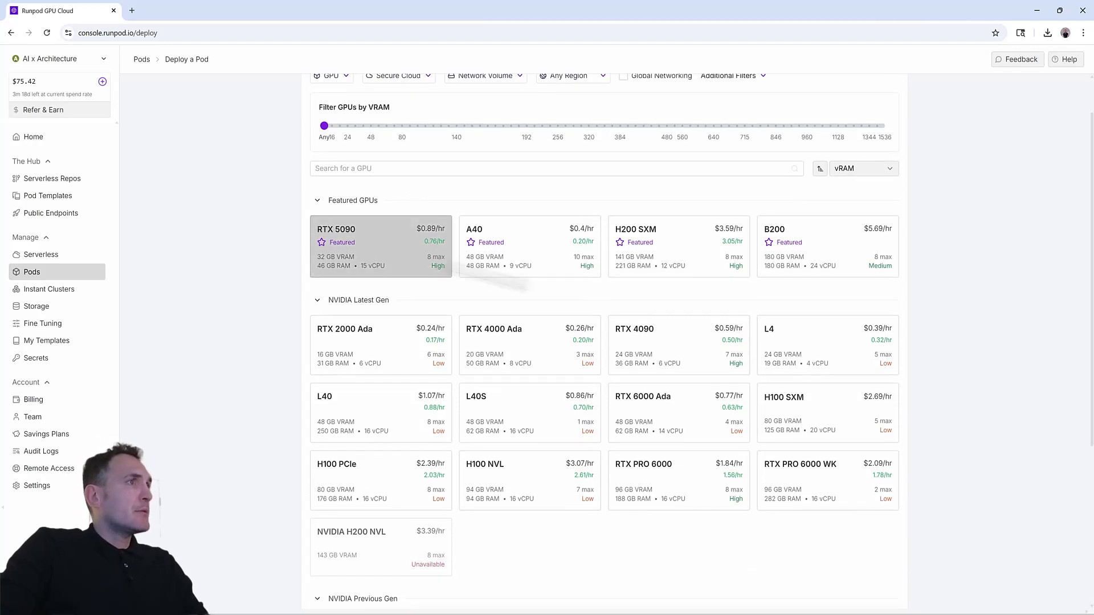
scroll(410, 285, up, 1)
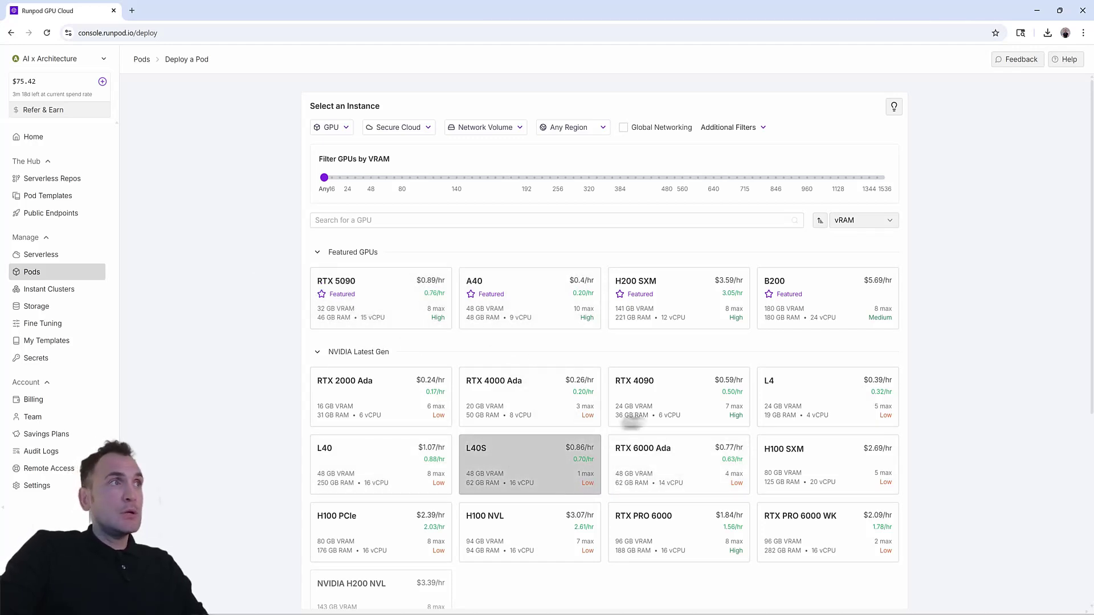
mouse_move(629, 397)
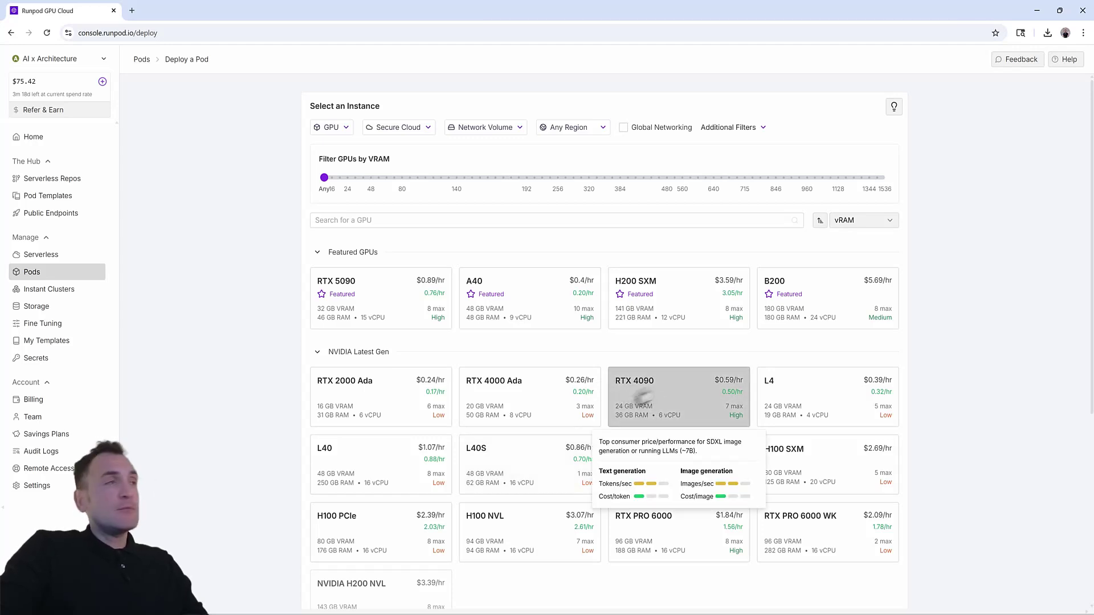
click(693, 404)
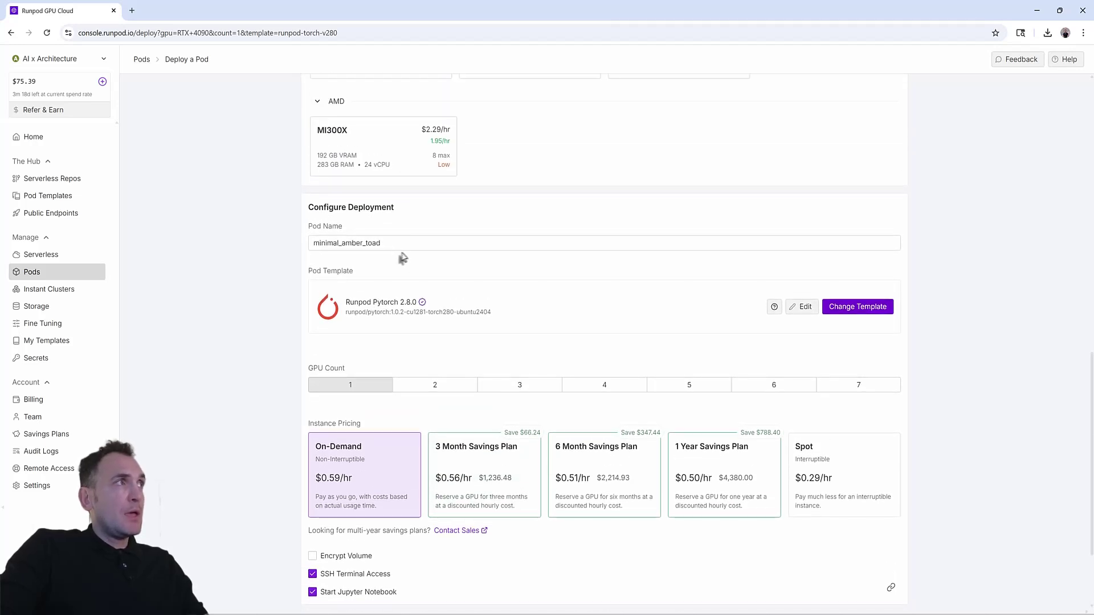
Step: Name the pod 'Lora Training'
text(Lora)
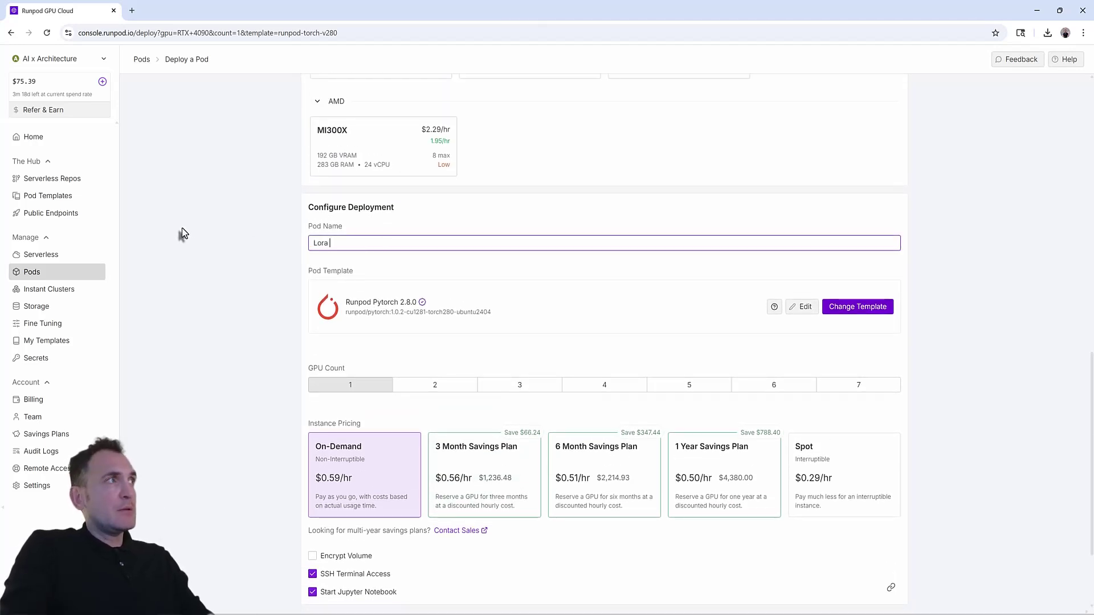
text( Training)
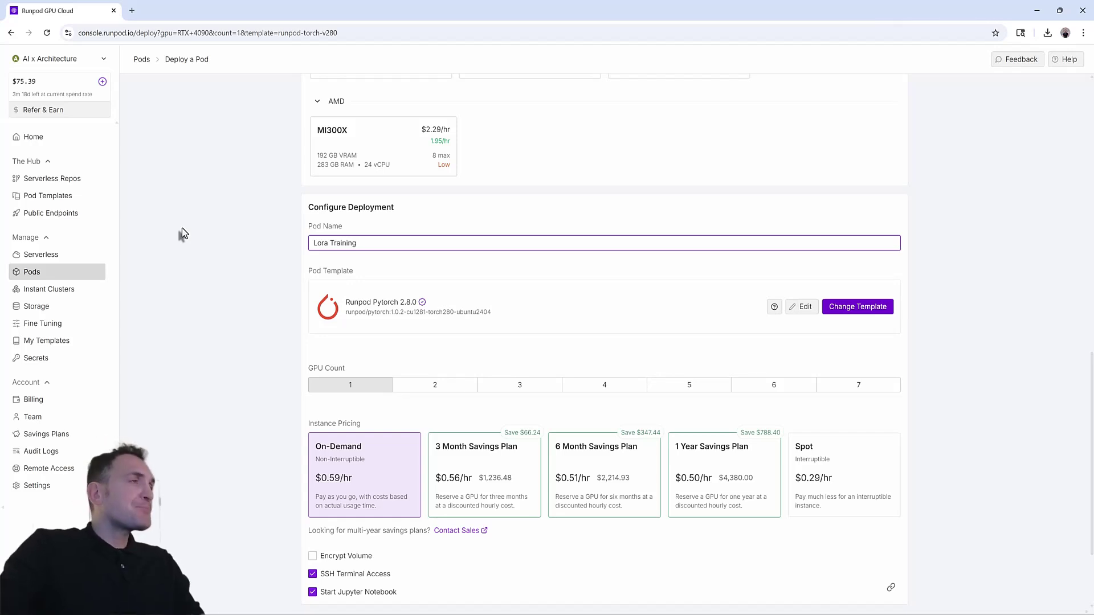
click(330, 296)
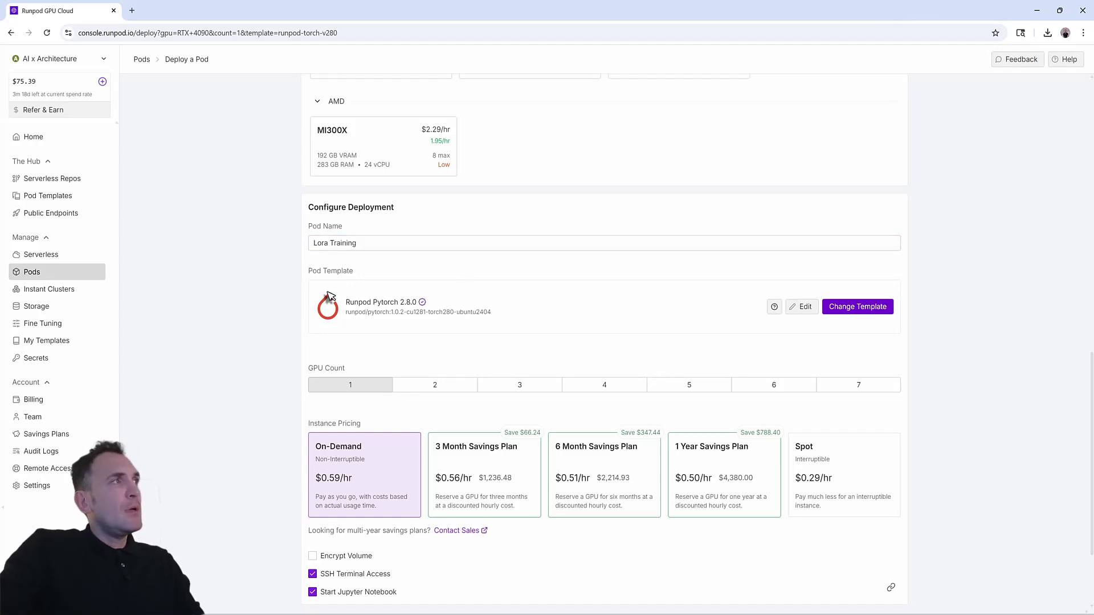
Step: Search templates for 'lora' and select 'LoRA training - Diffusion Pipe - All In One'
click(857, 309)
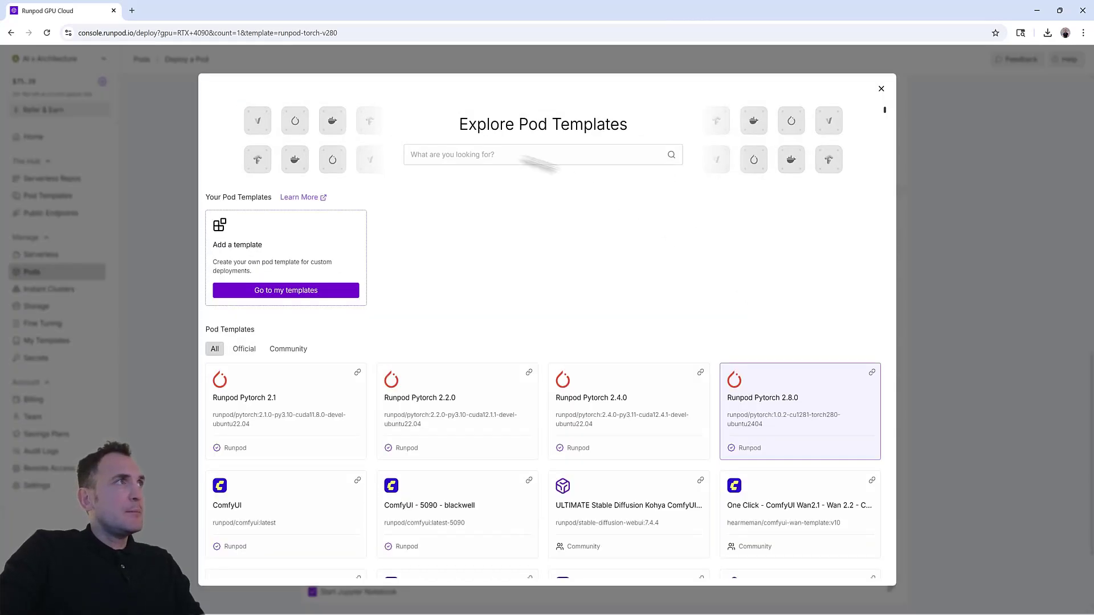
click(488, 151)
text(lora)
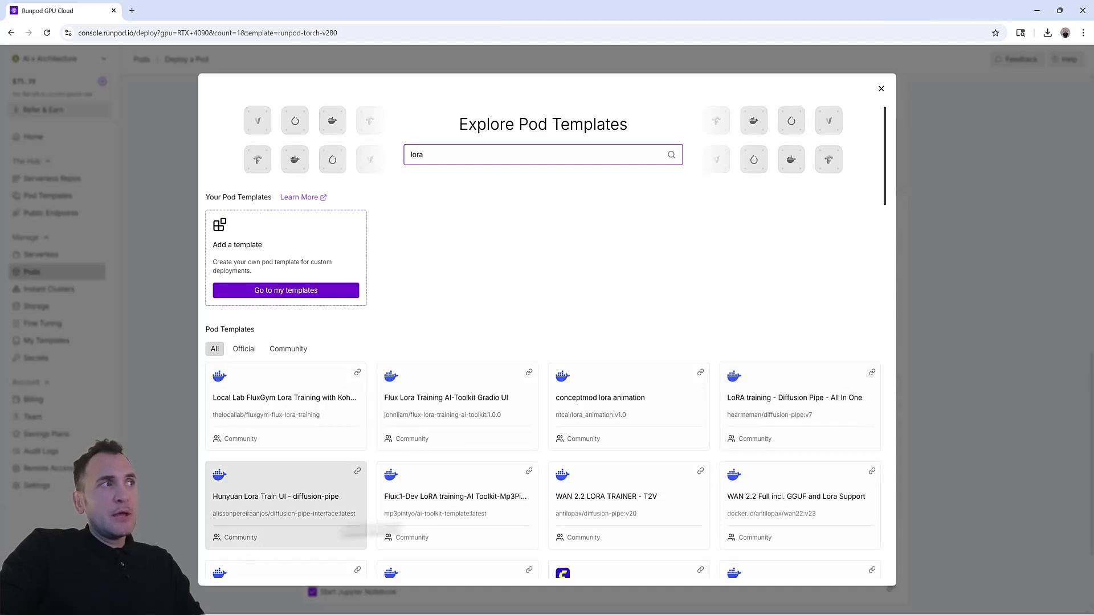
scroll(577, 421, down, 5)
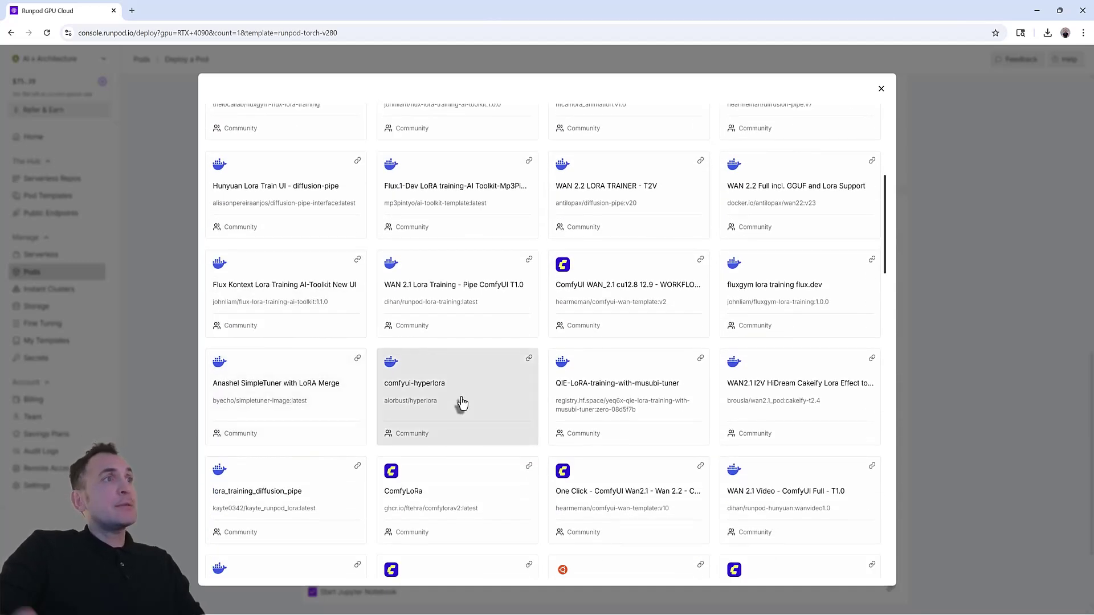
scroll(647, 345, up, 3)
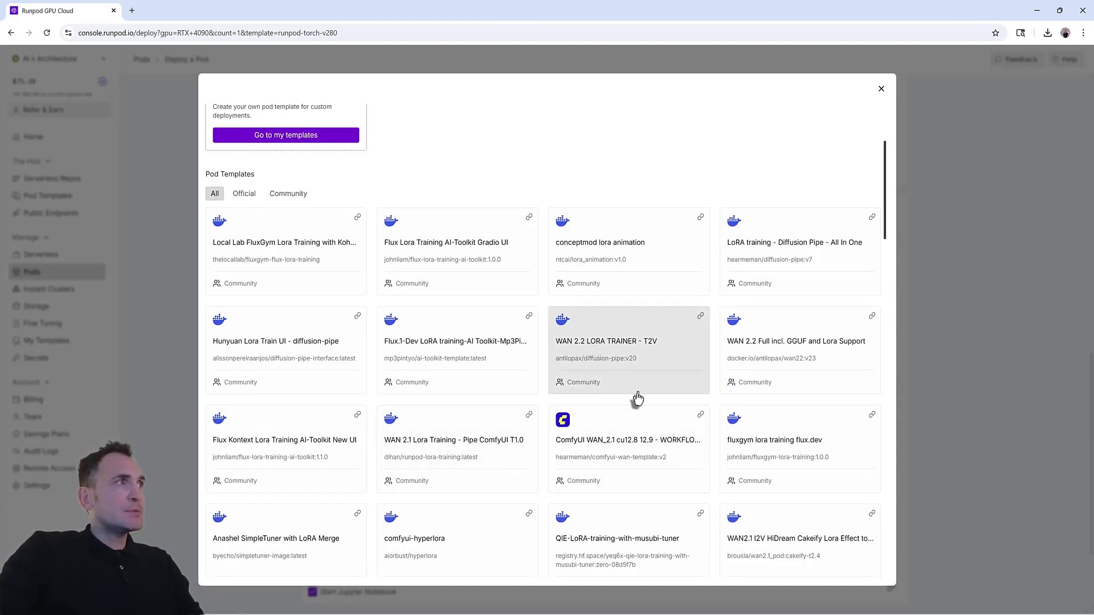
click(795, 259)
Step: Deploy the Lora Training pod on-demand and check its container logs
scroll(450, 359, down, 2)
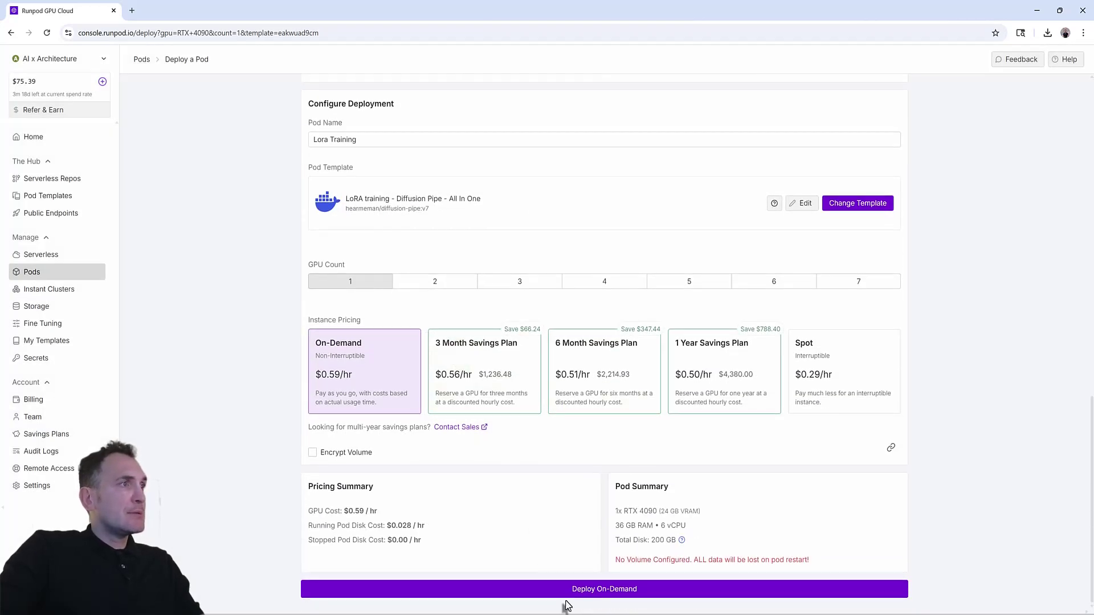
click(561, 590)
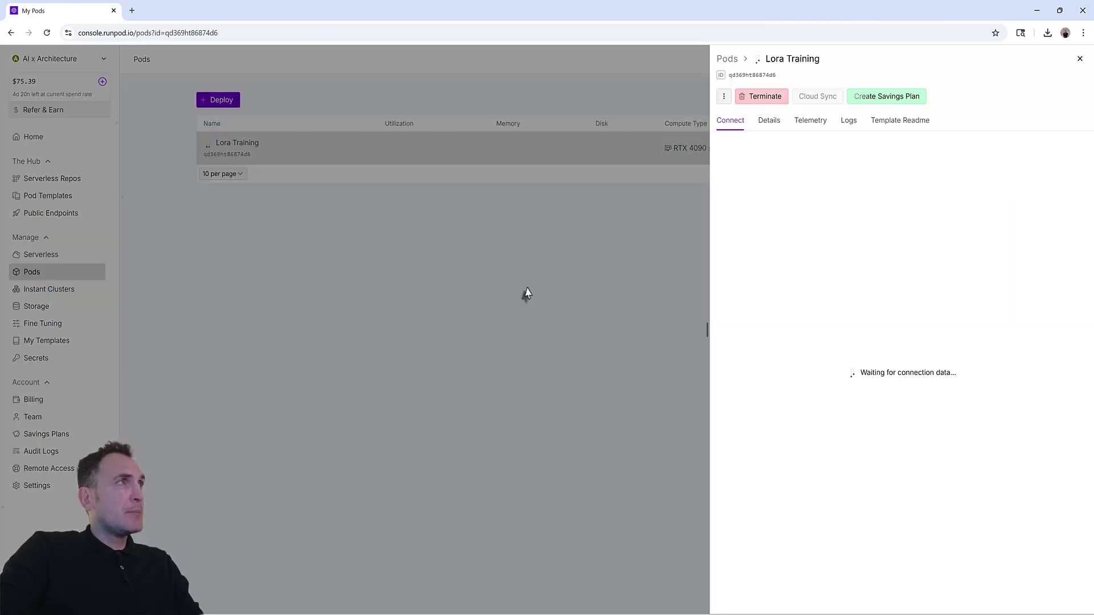
click(847, 121)
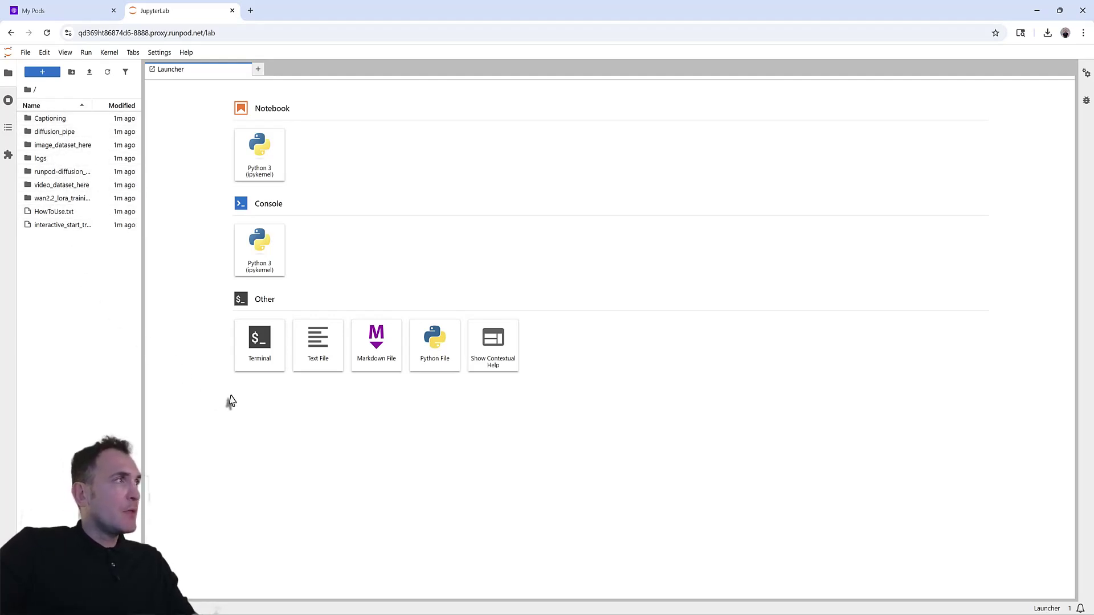
Step: Open Terminal 1 from the Launcher and widen the file browser to show full file names
click(257, 346)
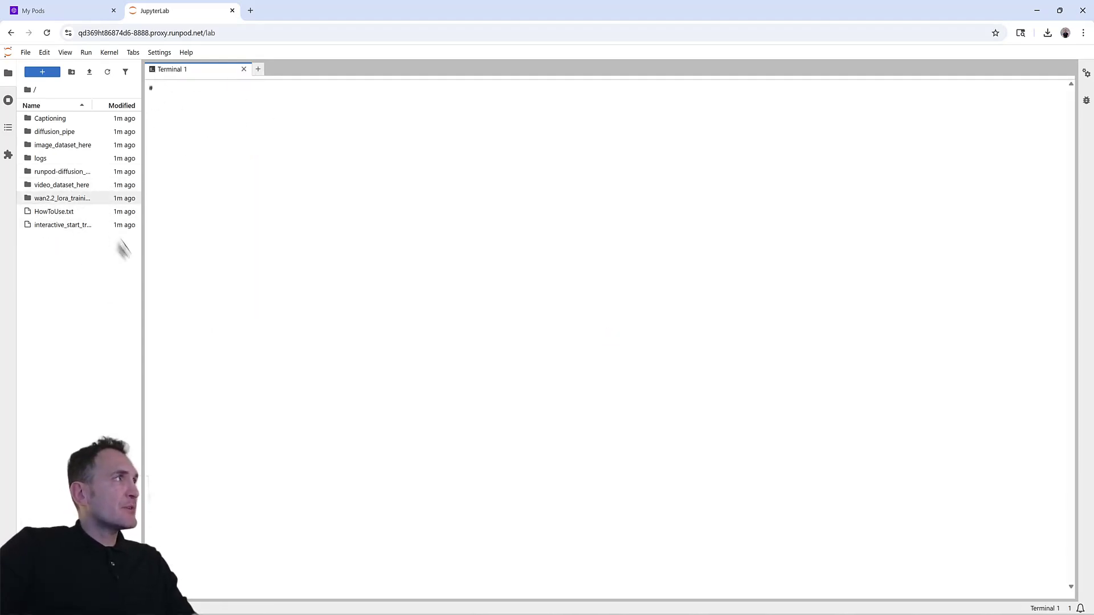
drag(144, 256, 219, 233)
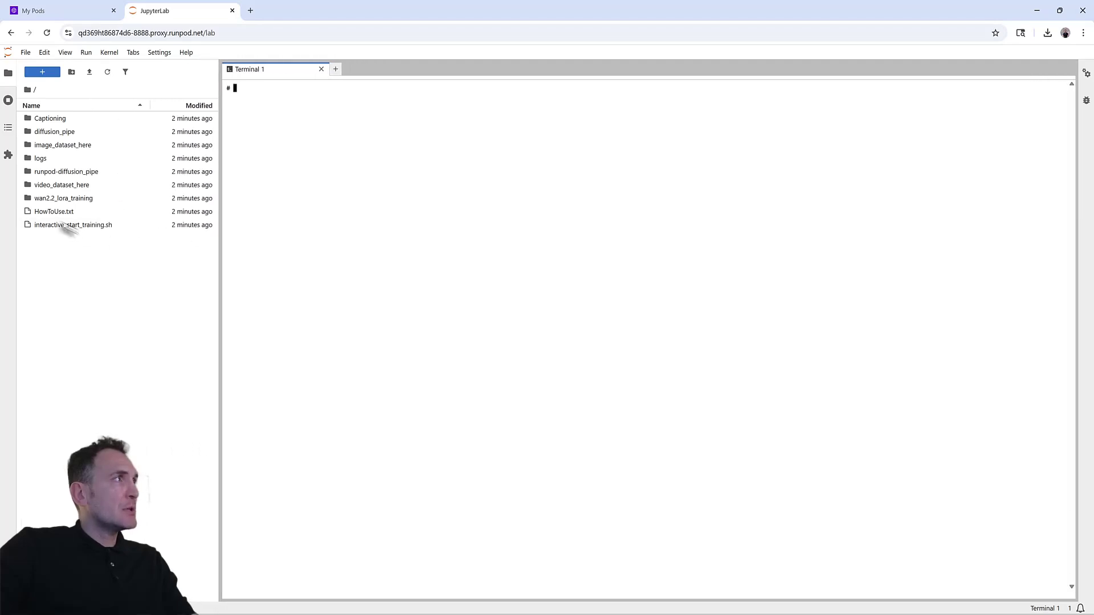
Step: Open image_dataset_here and drag in all 18 Brutalism images and caption files from File Explorer
click(42, 148)
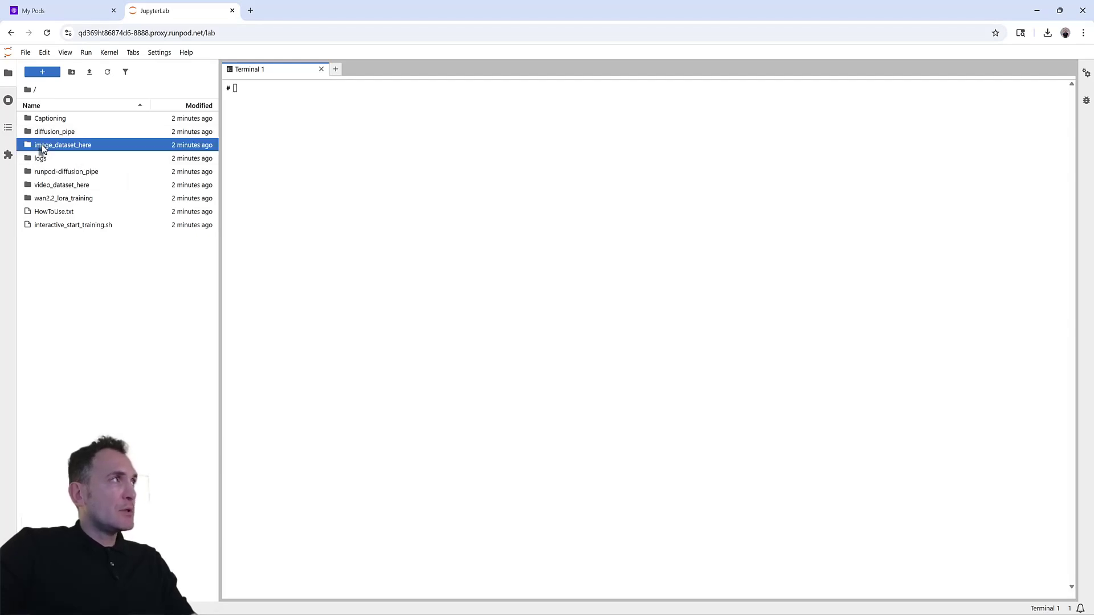
double_click(43, 148)
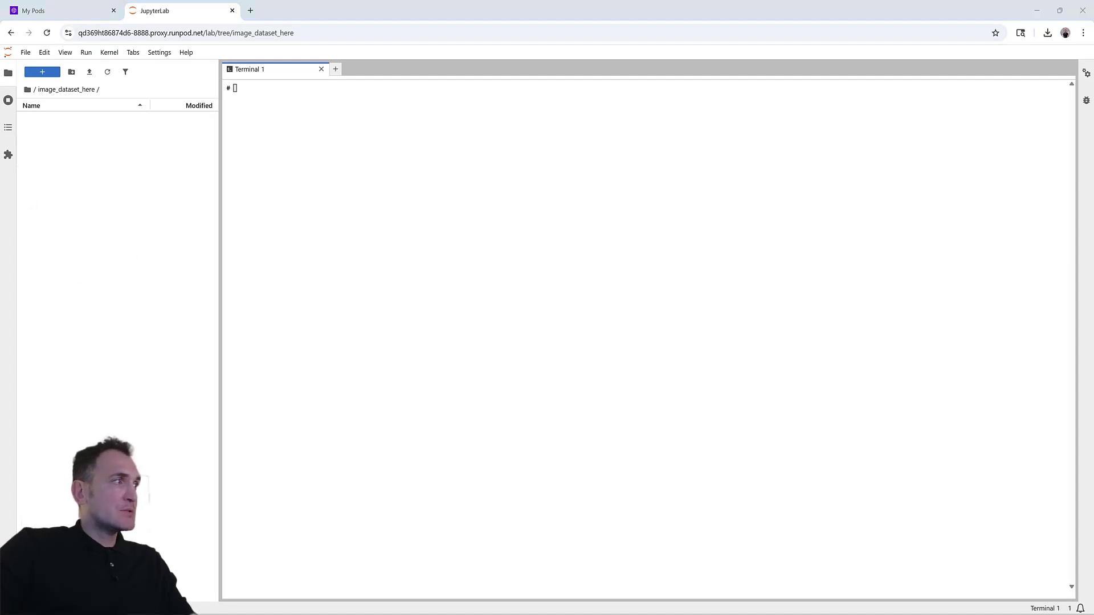
key(alt+Tab)
drag(434, 10, 527, 93)
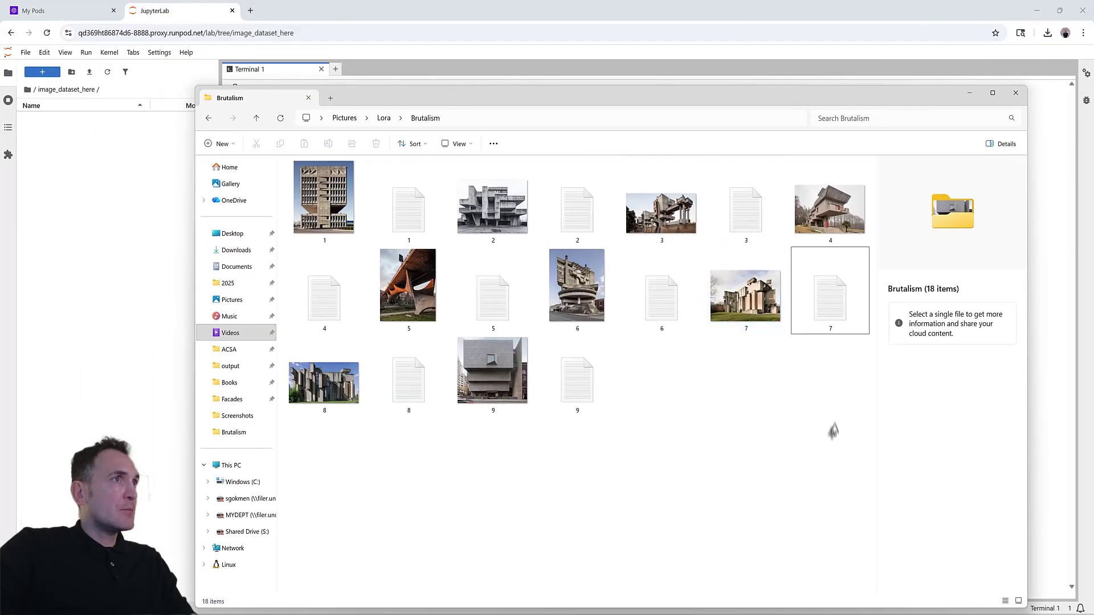
drag(833, 432, 69, 174)
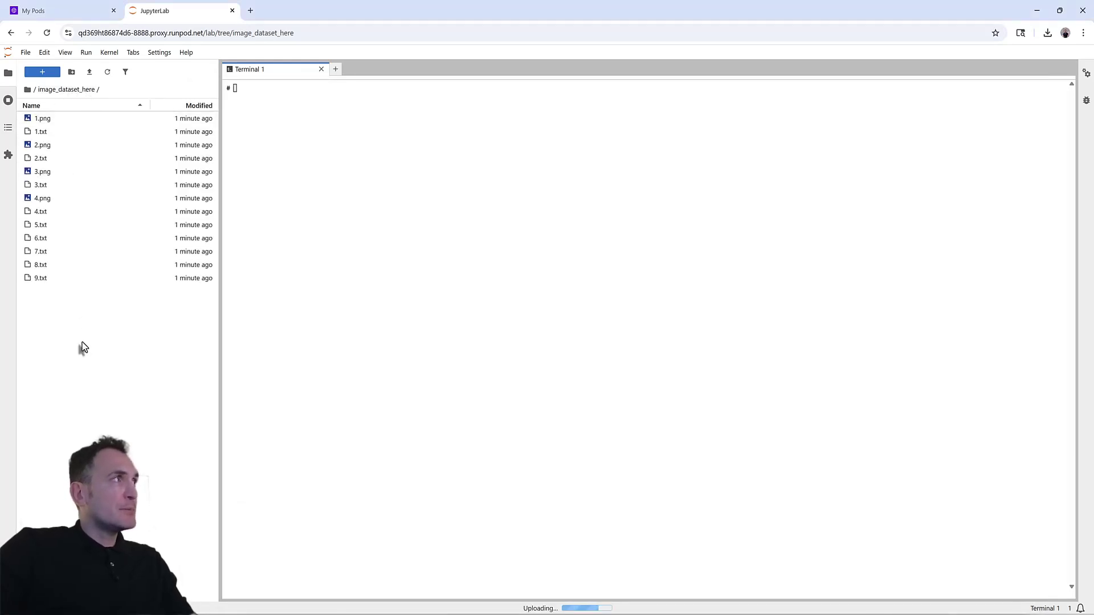
Step: From the root folder, launch the interactive LoRA trainer script and select SDXL as the model
click(28, 91)
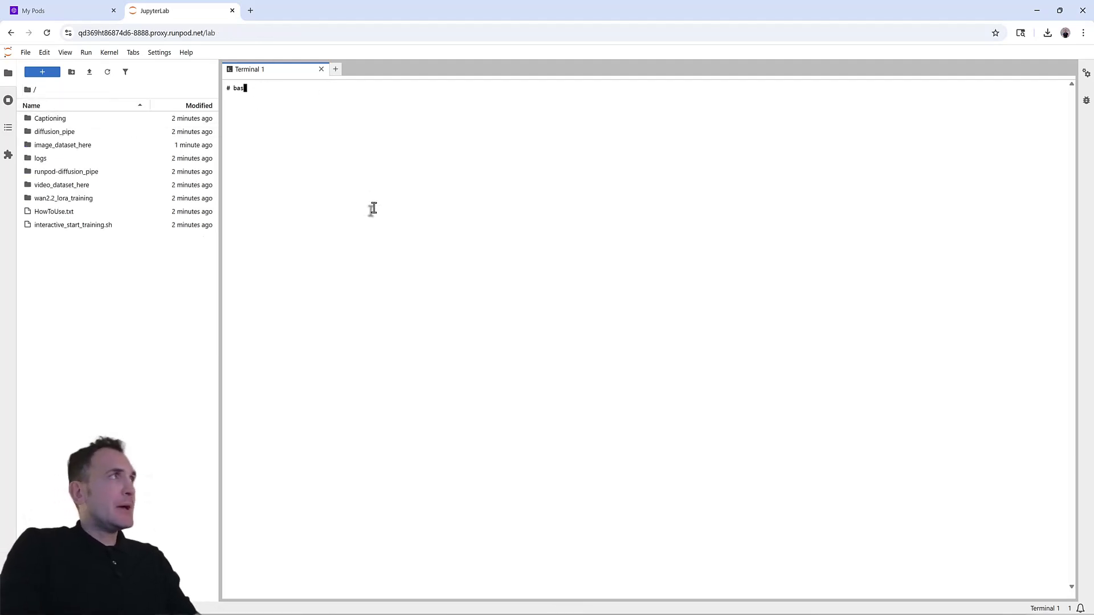
text(h)
key(Return)
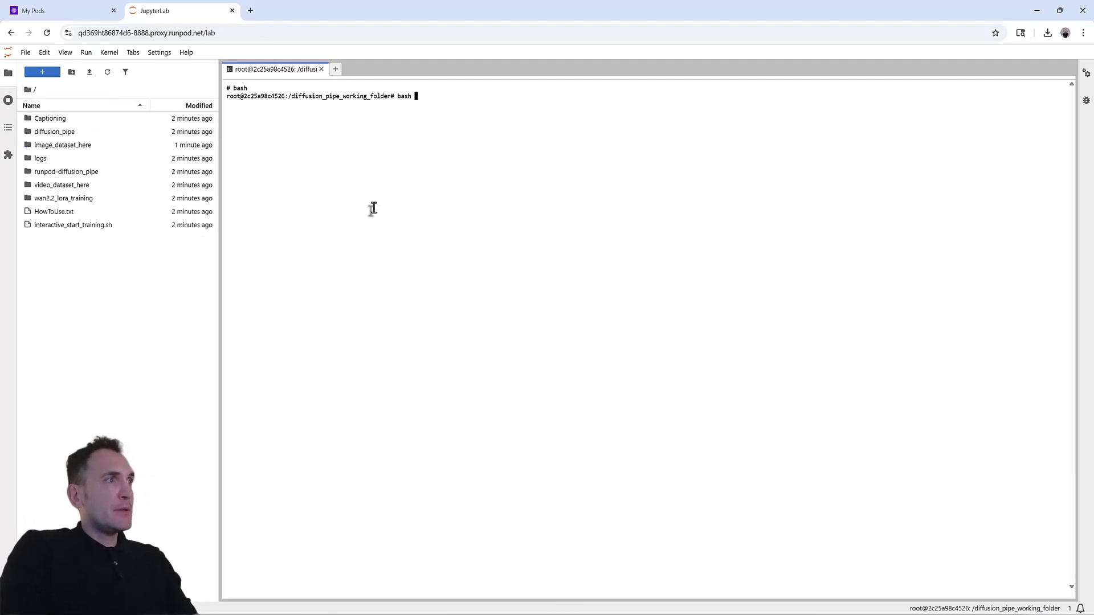
text(bash inte)
key(Tab)
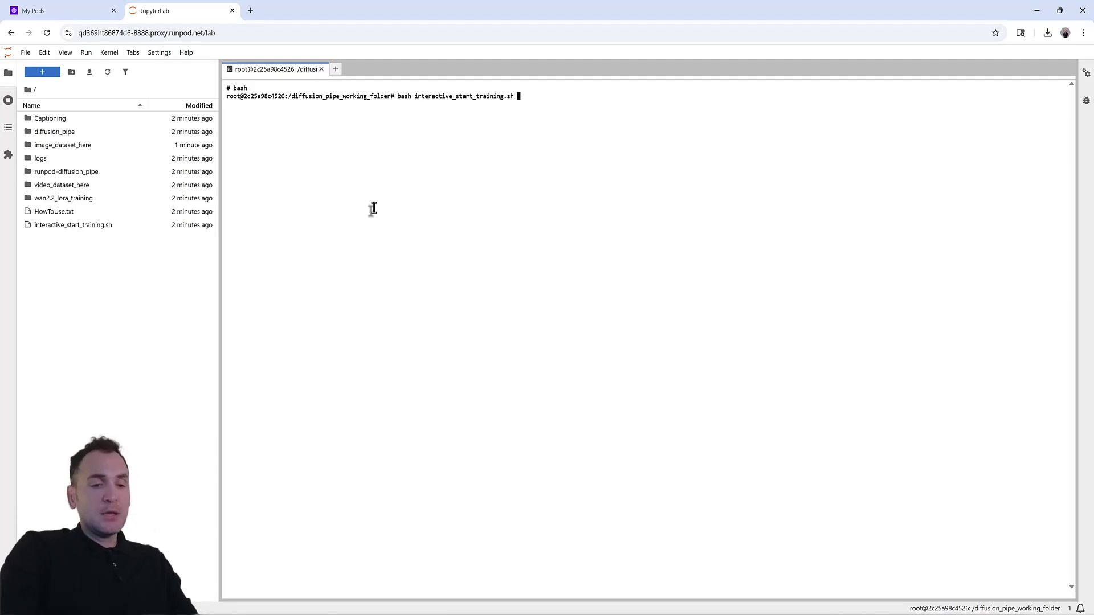
key(Return)
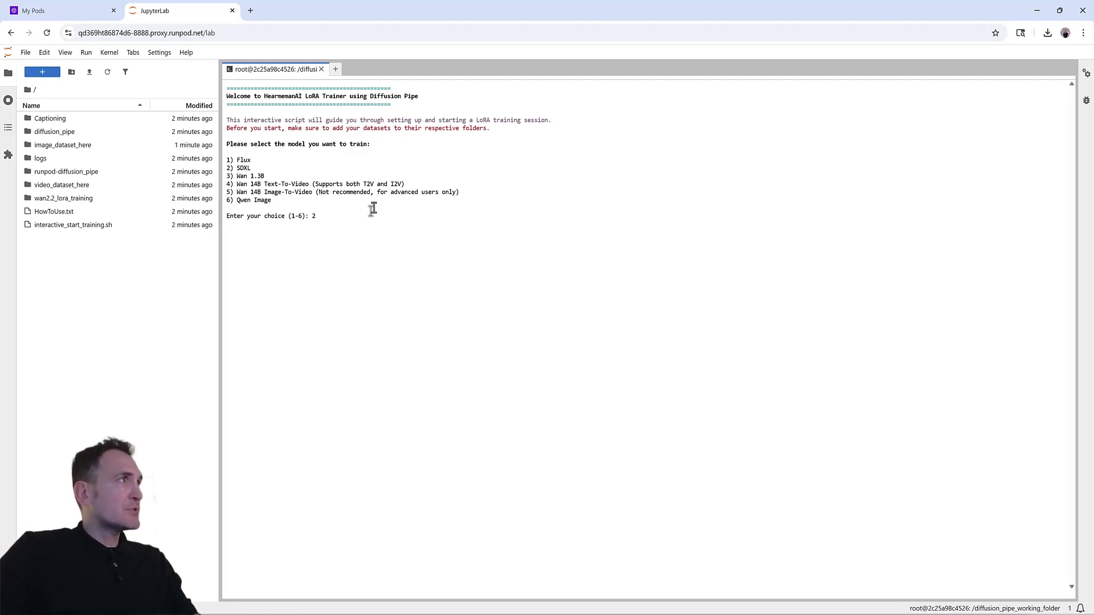
key(Return)
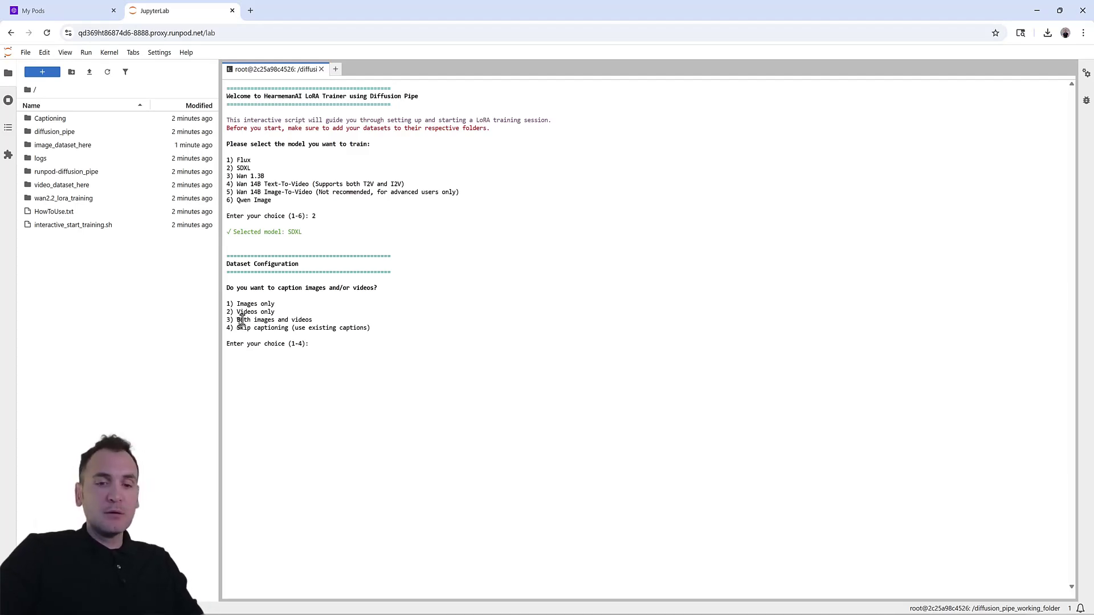
Step: Choose option 4 to skip captioning so training uses the existing captions
key(Return)
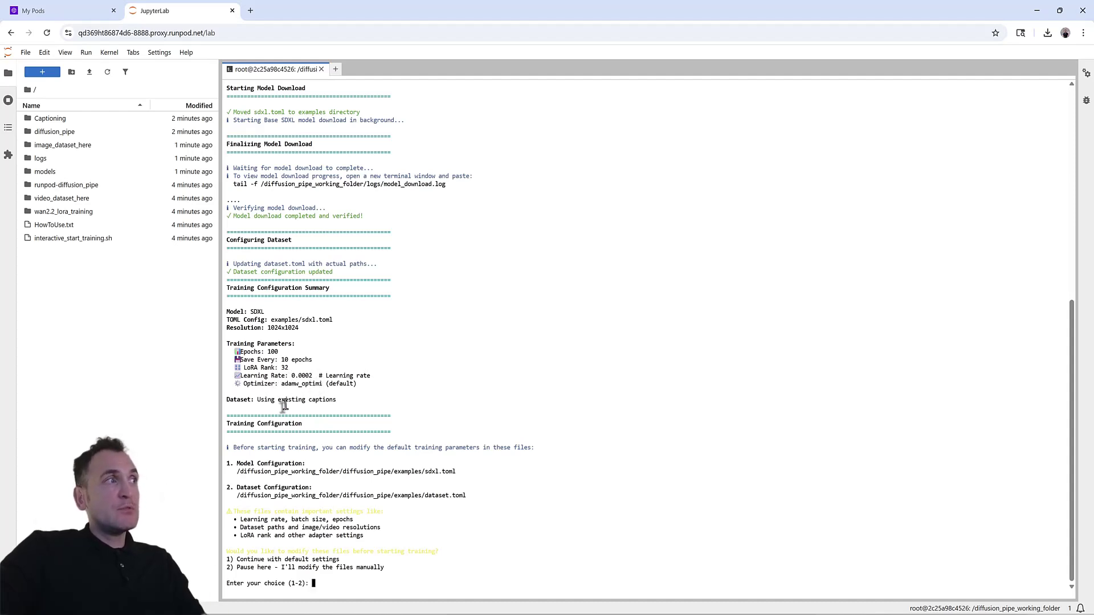
Step: Open diffusion_pipe/examples/sdxl.toml to review its training settings, then return to the trainer terminal
double_click(56, 136)
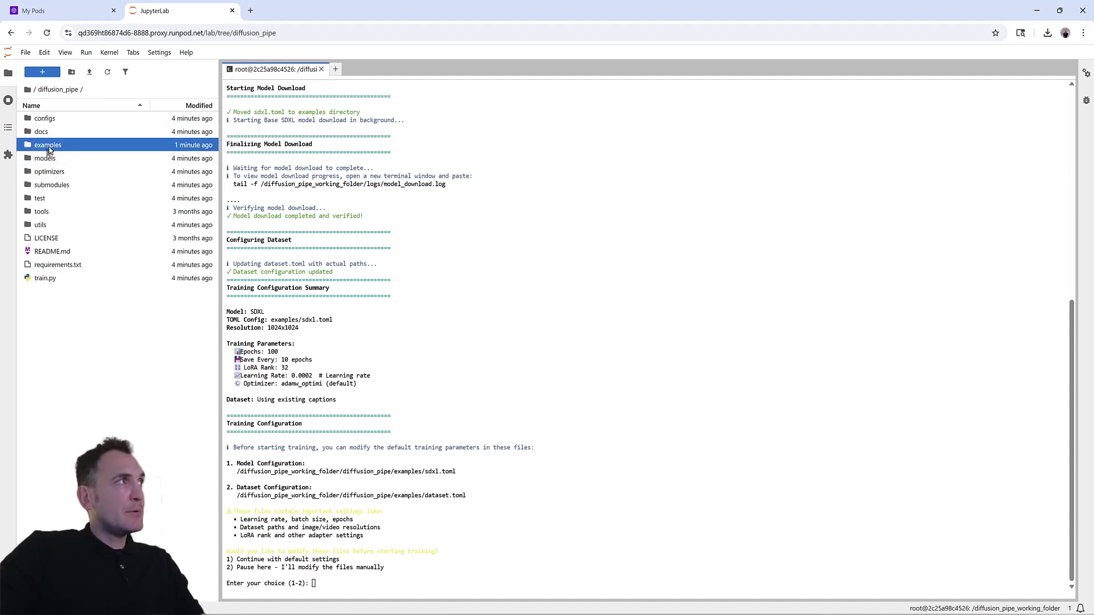
double_click(49, 146)
double_click(46, 146)
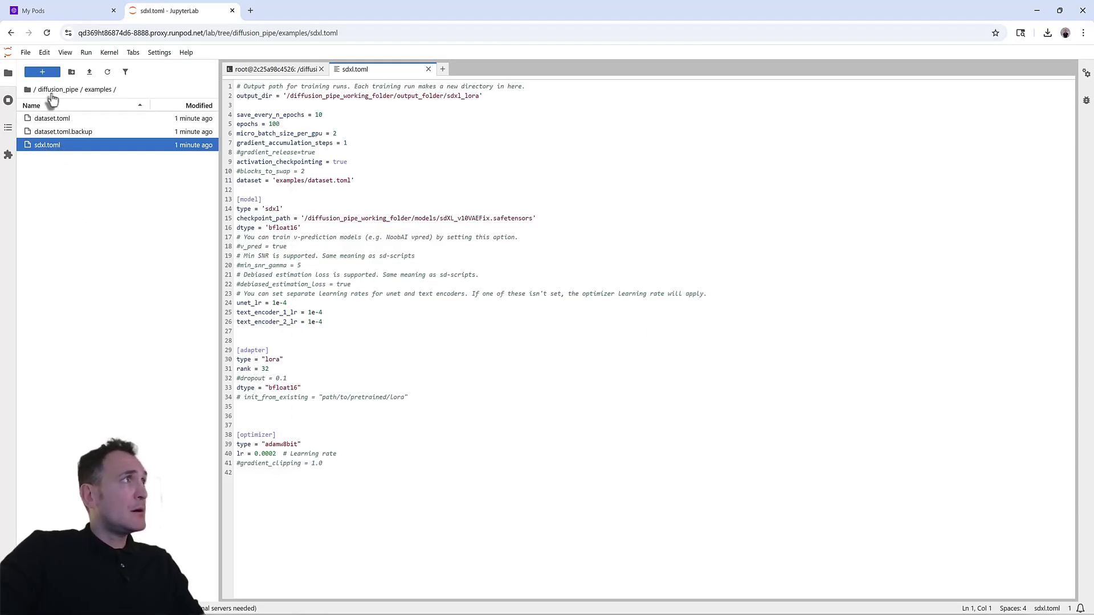
click(258, 70)
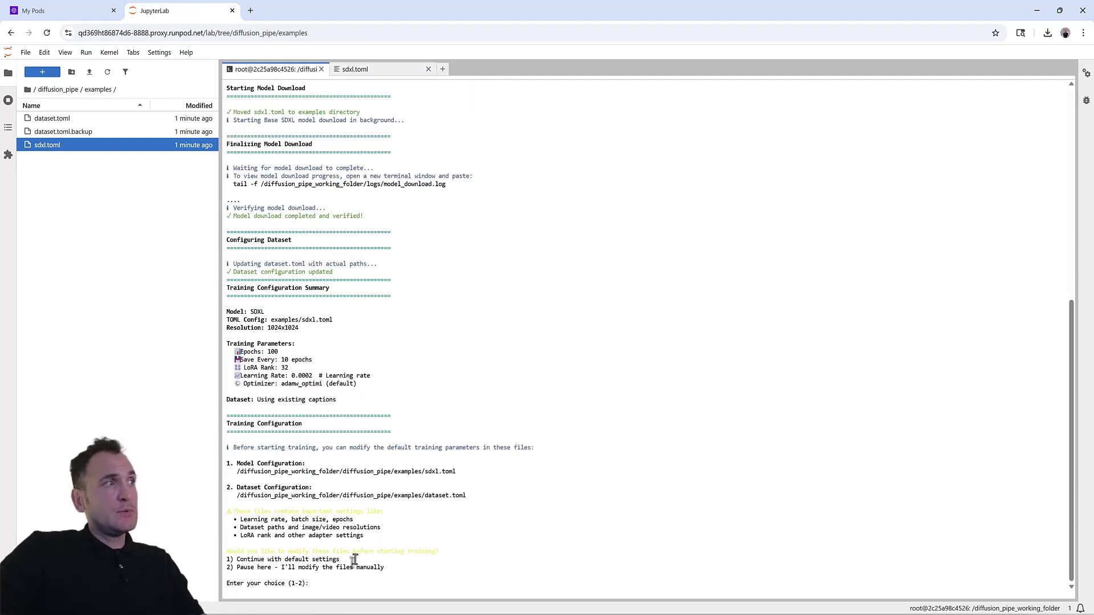
drag(227, 566, 383, 570)
Step: Continue with the default settings (option 1) and run SDXL LoRA training through 200 steps
click(388, 569)
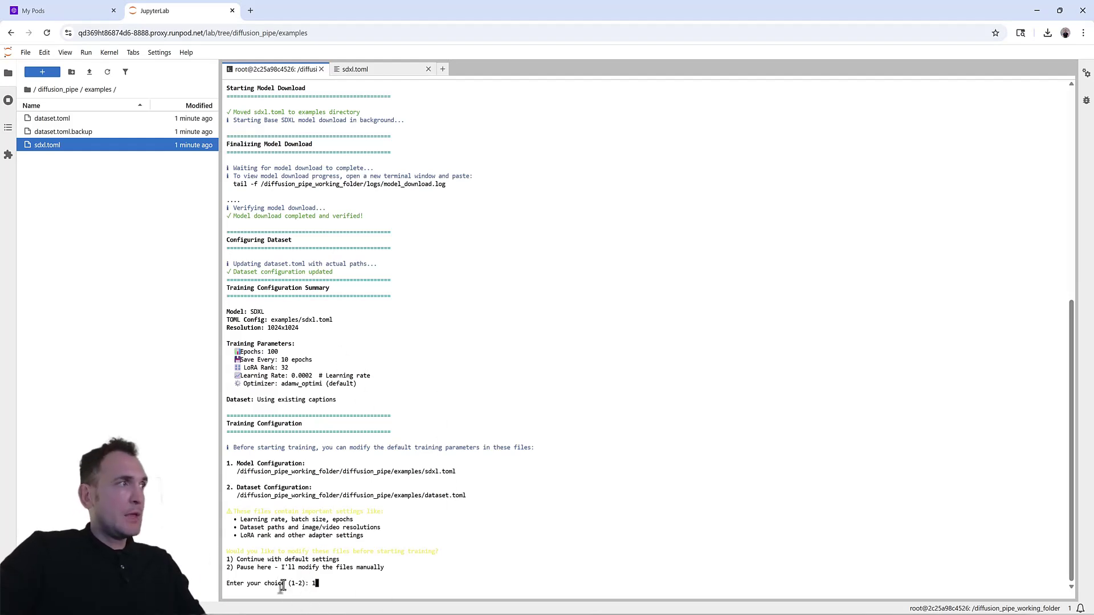
key(Return)
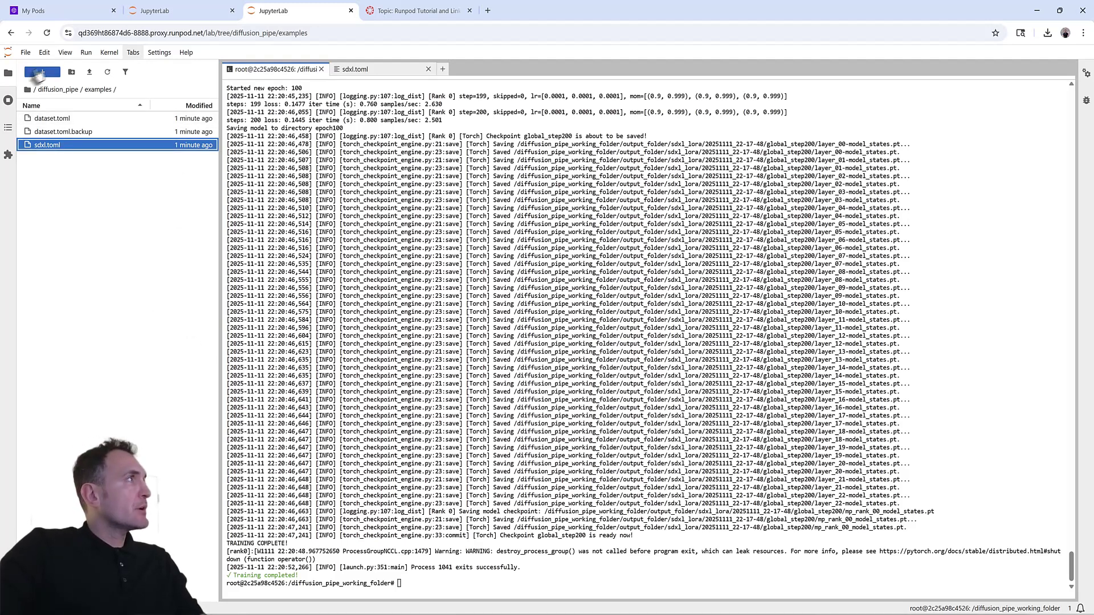
Step: Download lora.safetensors from output_folder/sdxl_lora/20251111_22-17-48/epoch100 and check the download progress
click(27, 90)
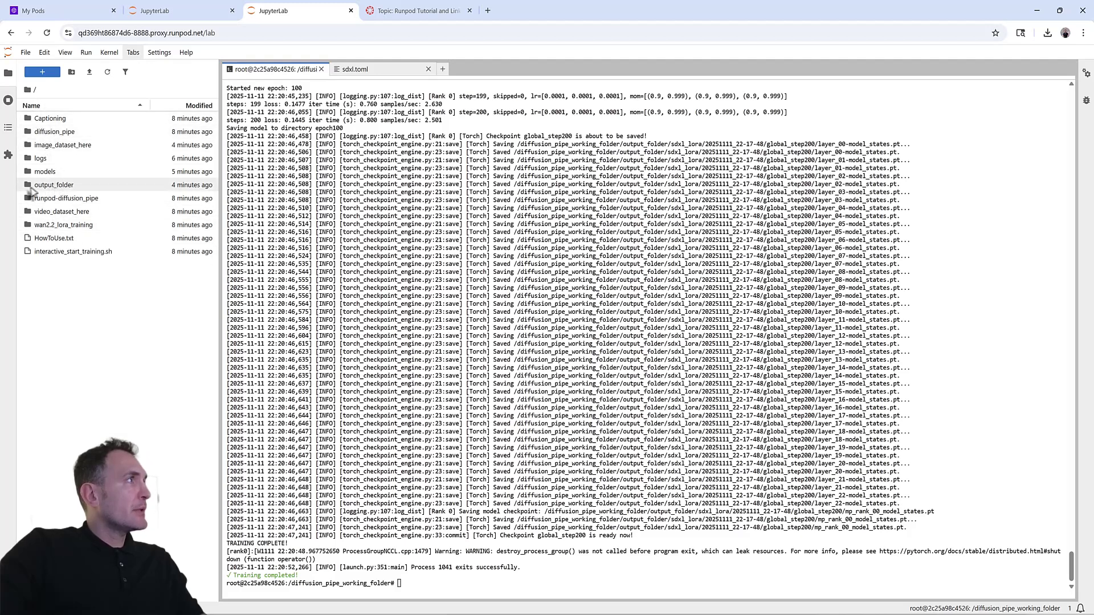
double_click(63, 184)
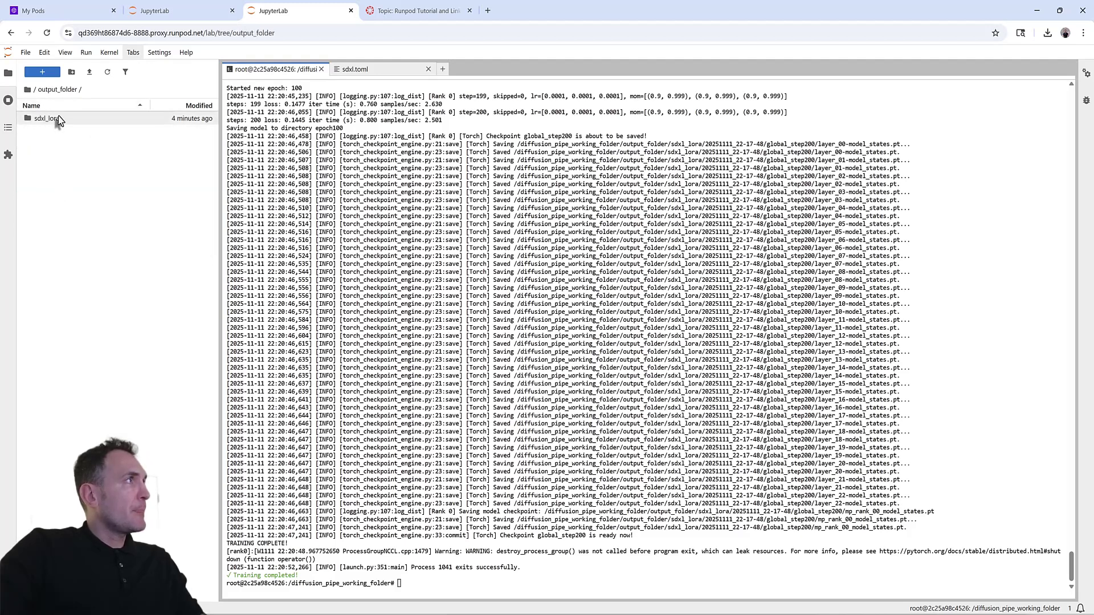
double_click(57, 118)
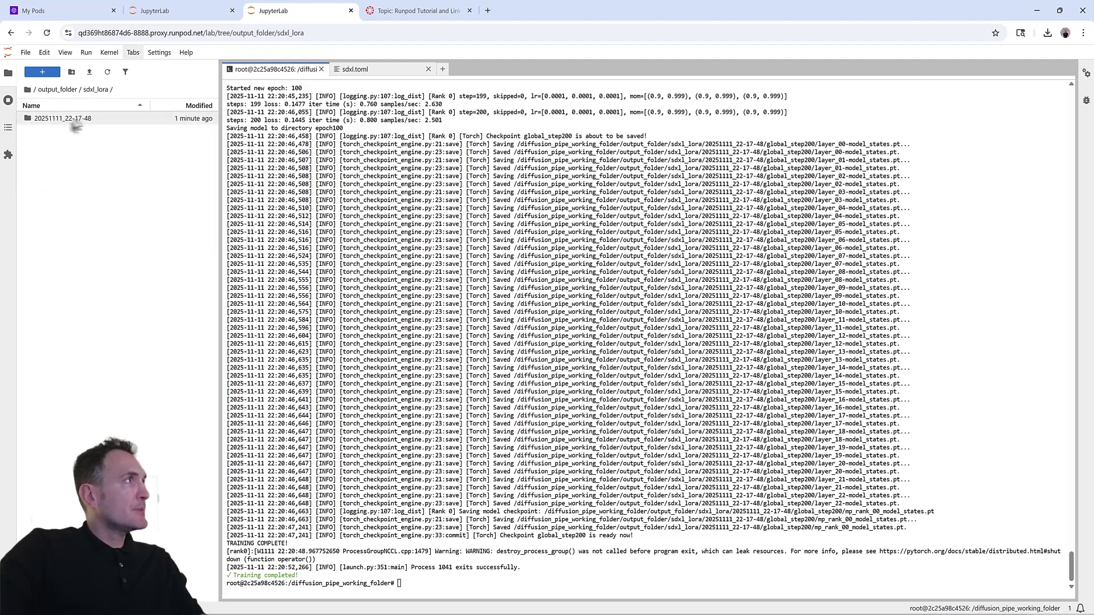
double_click(70, 122)
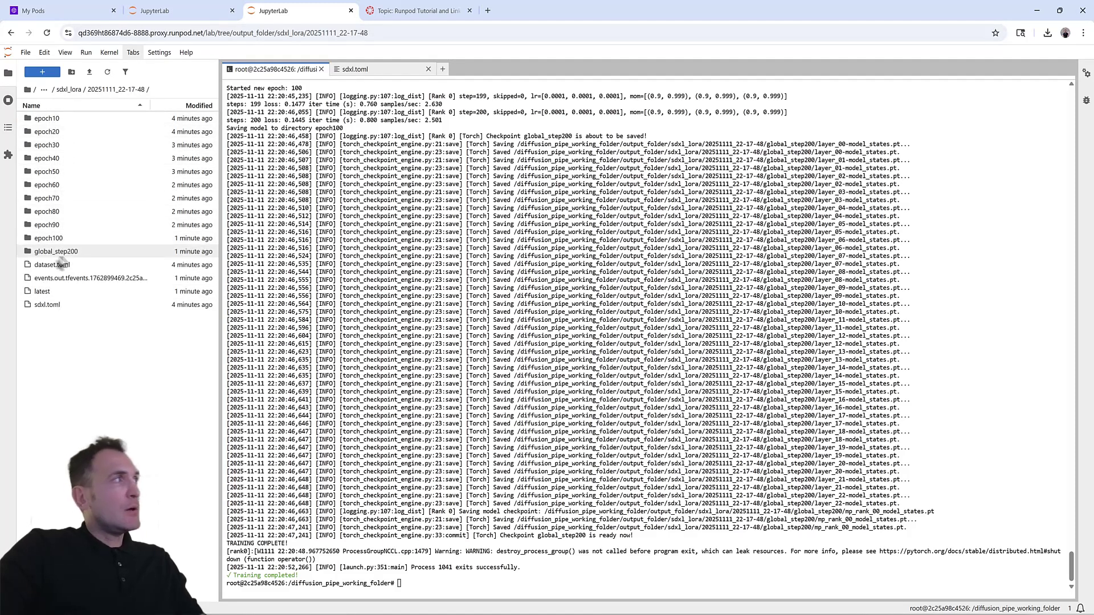
click(51, 240)
double_click(52, 240)
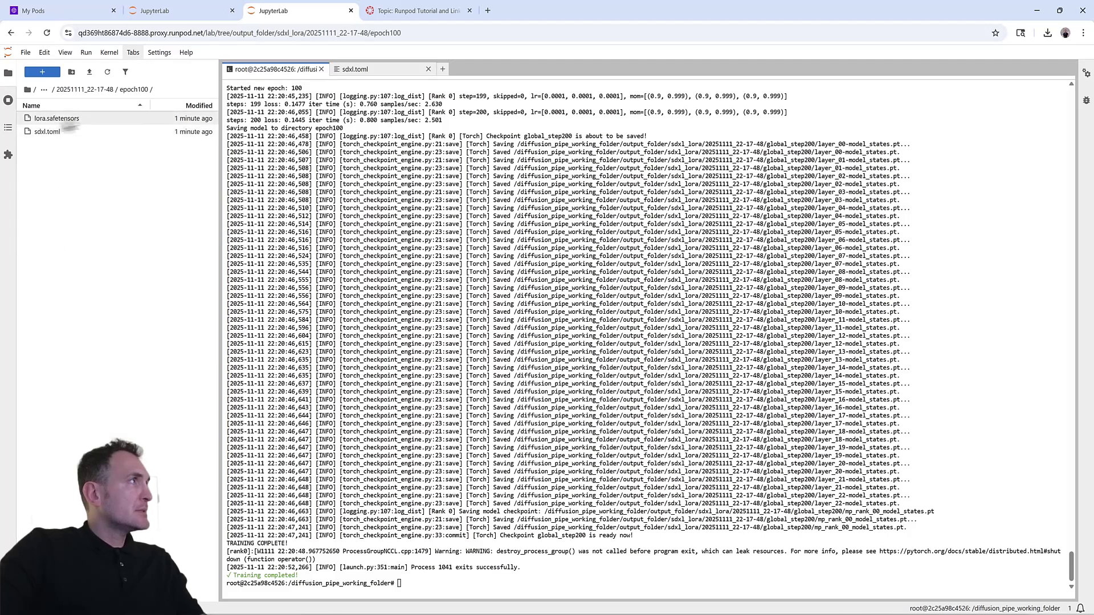
click(61, 119)
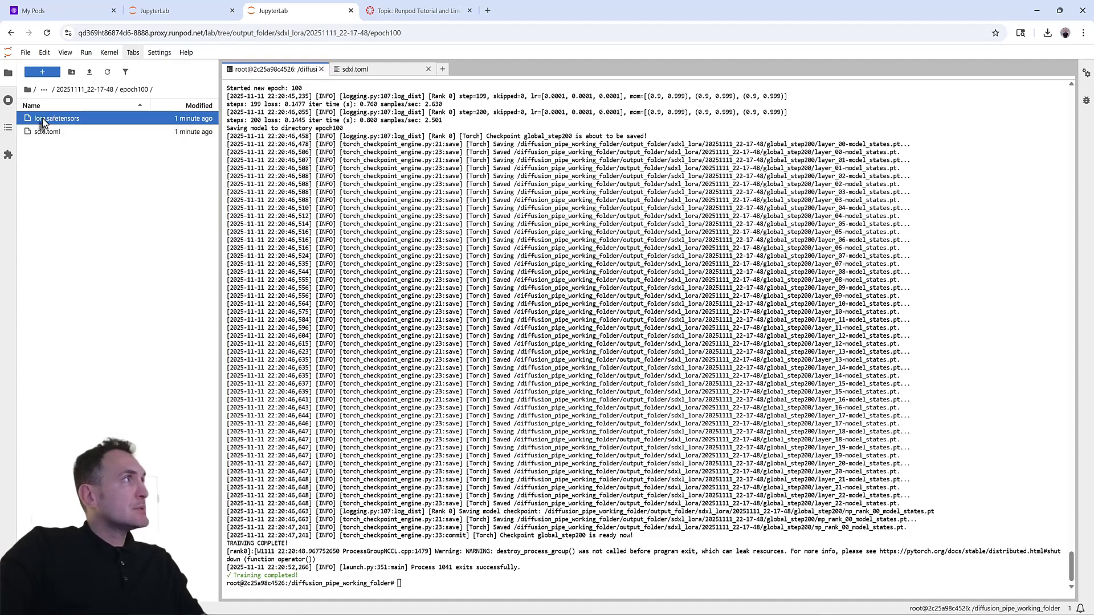
right_click(42, 121)
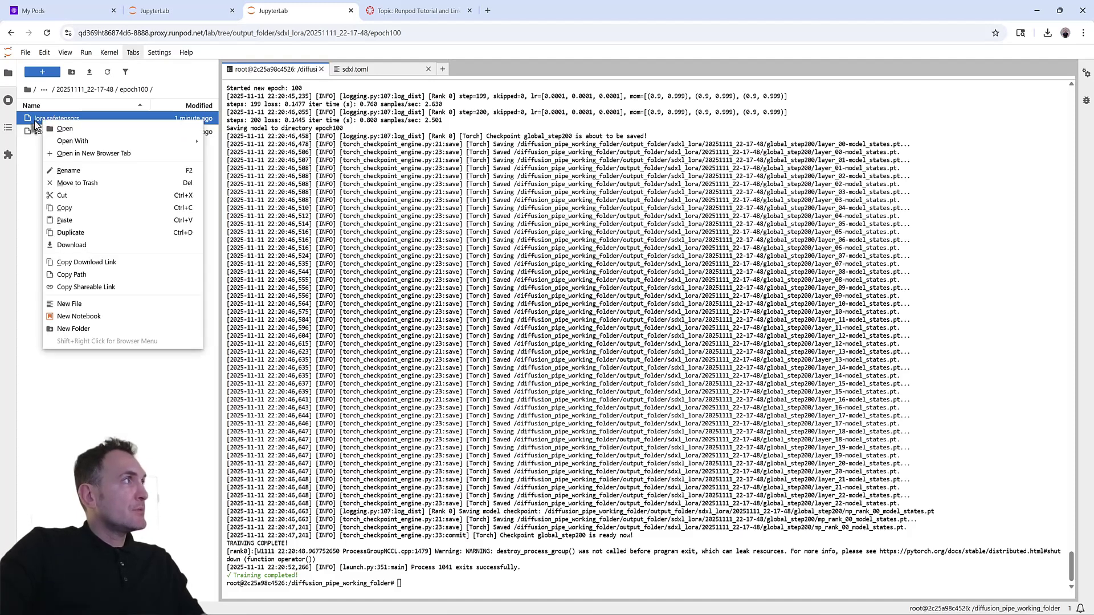
click(69, 246)
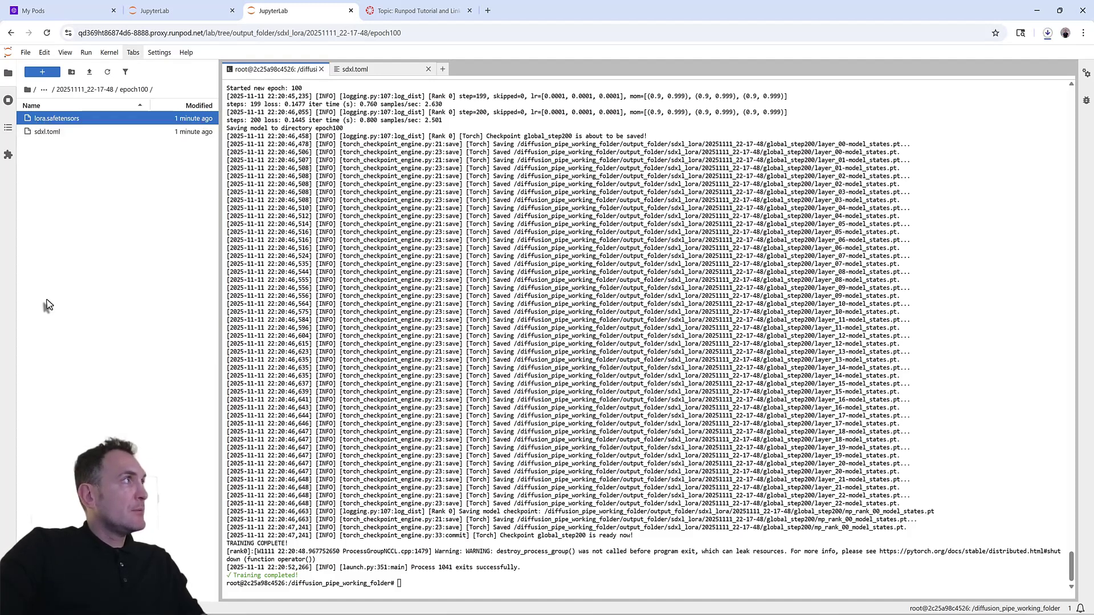
click(1047, 32)
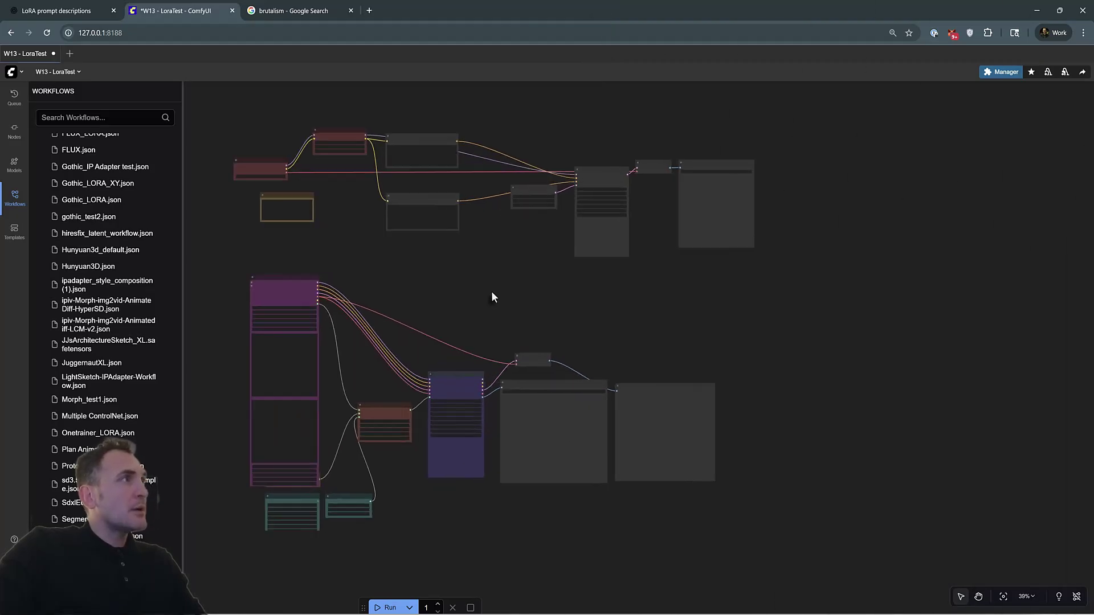
scroll(519, 311, left, 3)
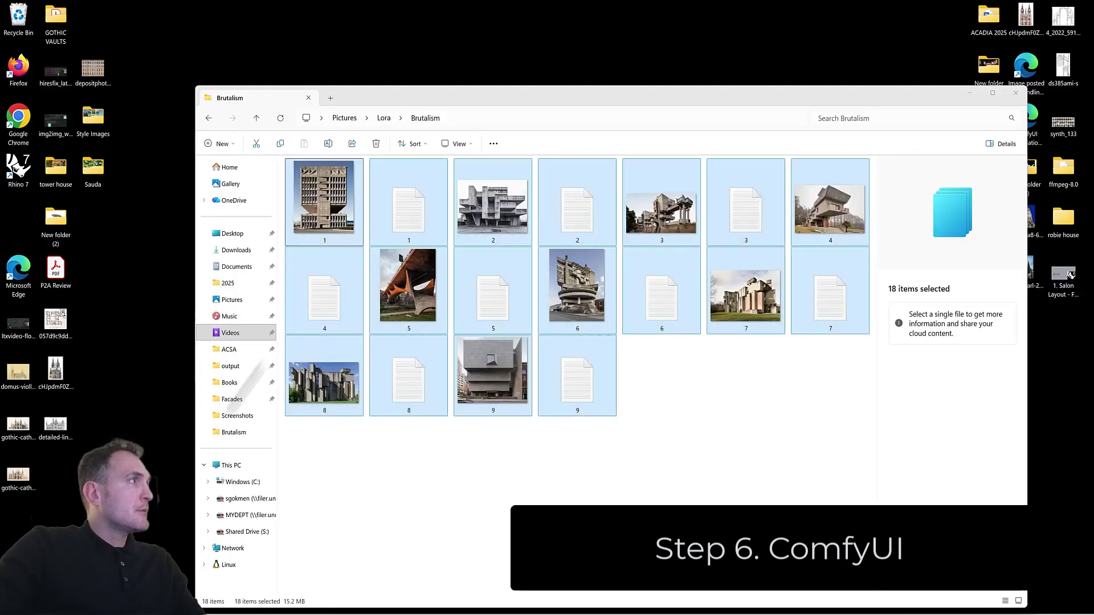
Step: Browse to C:\ComfyUI\models\loras and confirm brutalism.safetensors (220 MB) is there
click(205, 601)
click(237, 481)
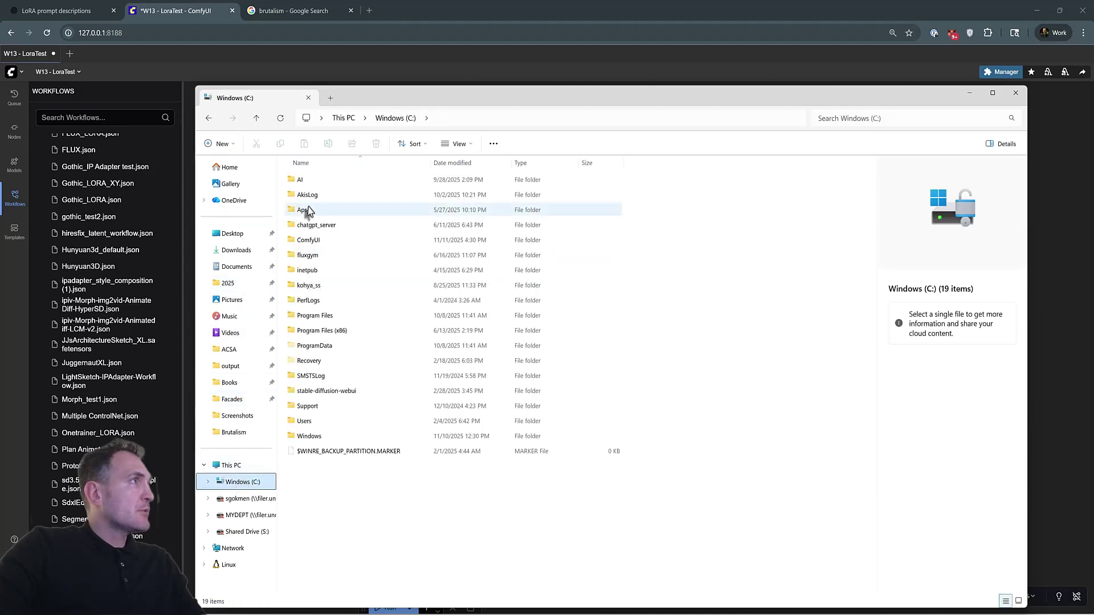
double_click(311, 242)
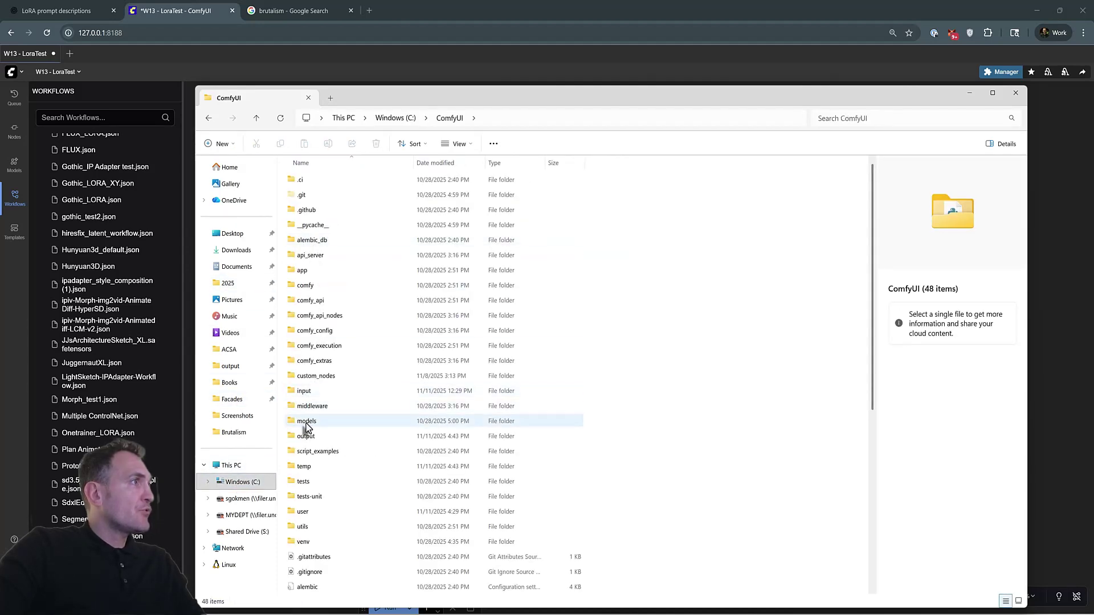
double_click(306, 422)
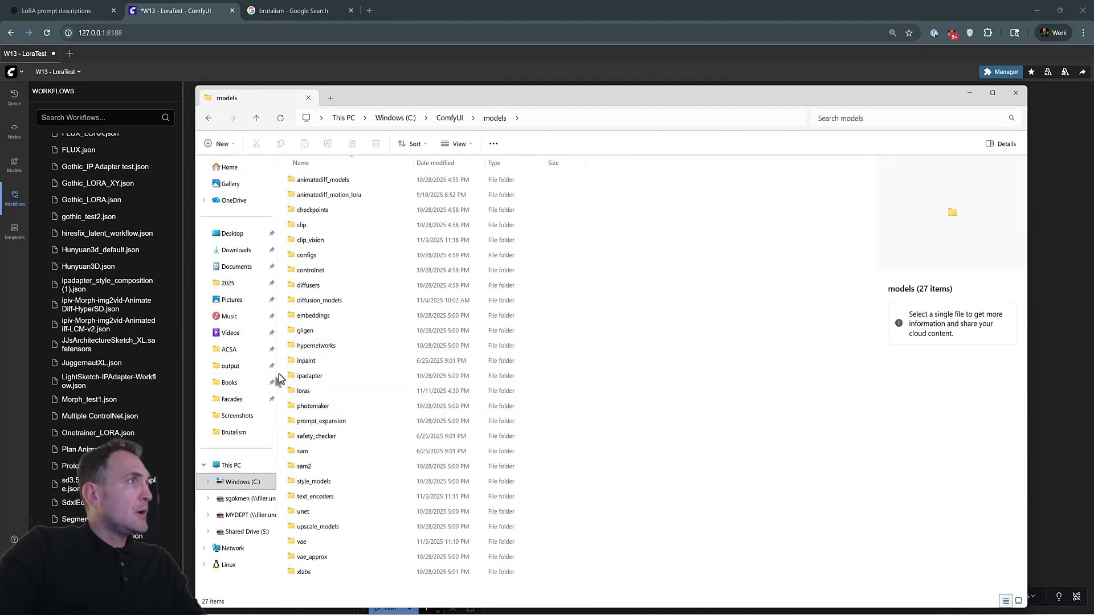
drag(276, 373, 225, 375)
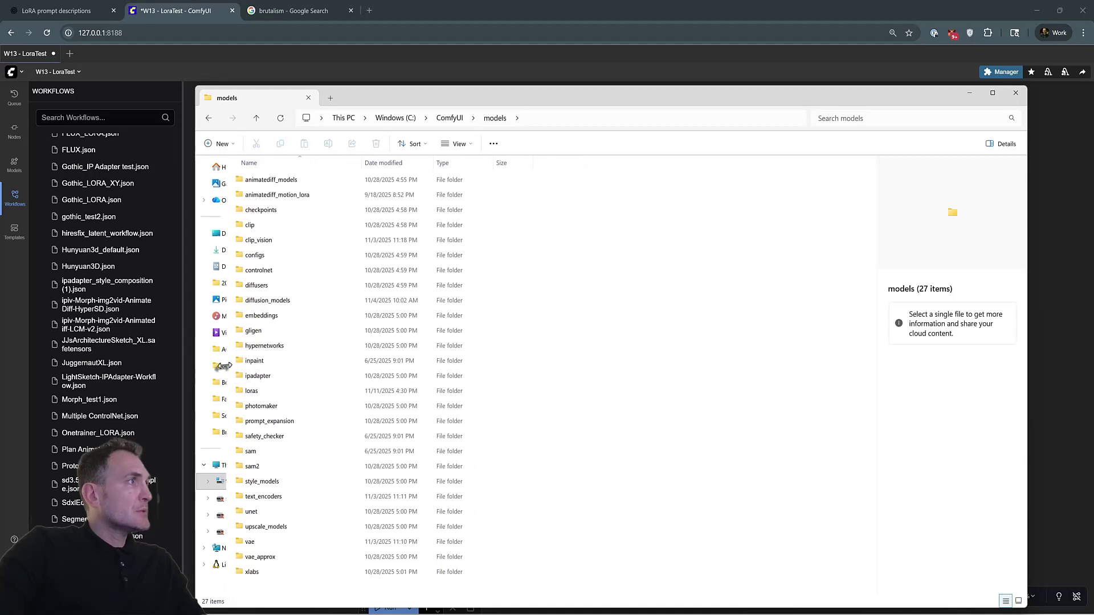
double_click(254, 392)
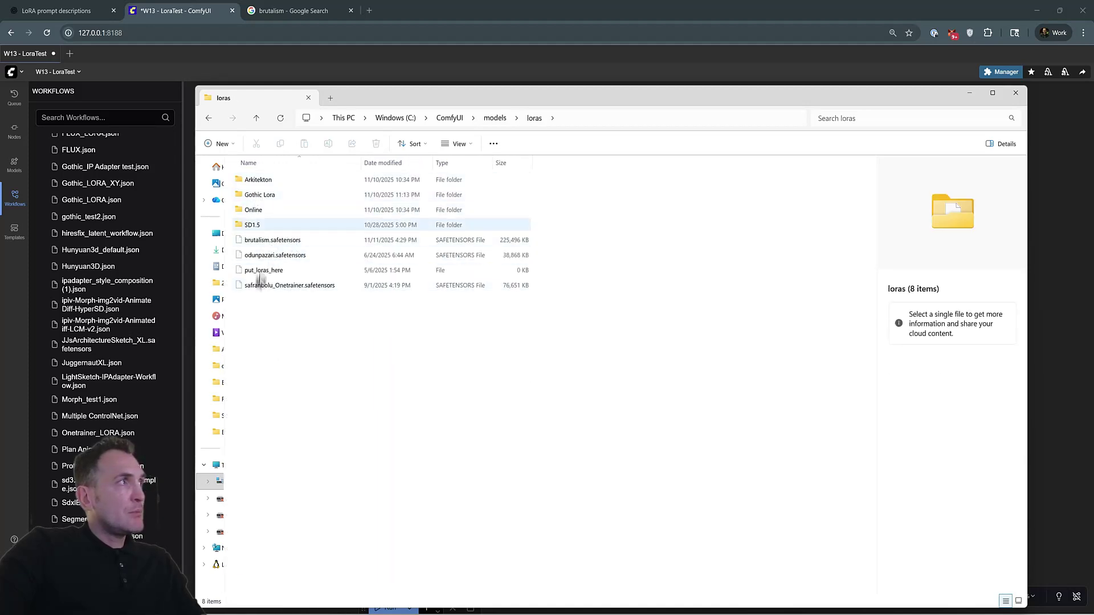
click(271, 245)
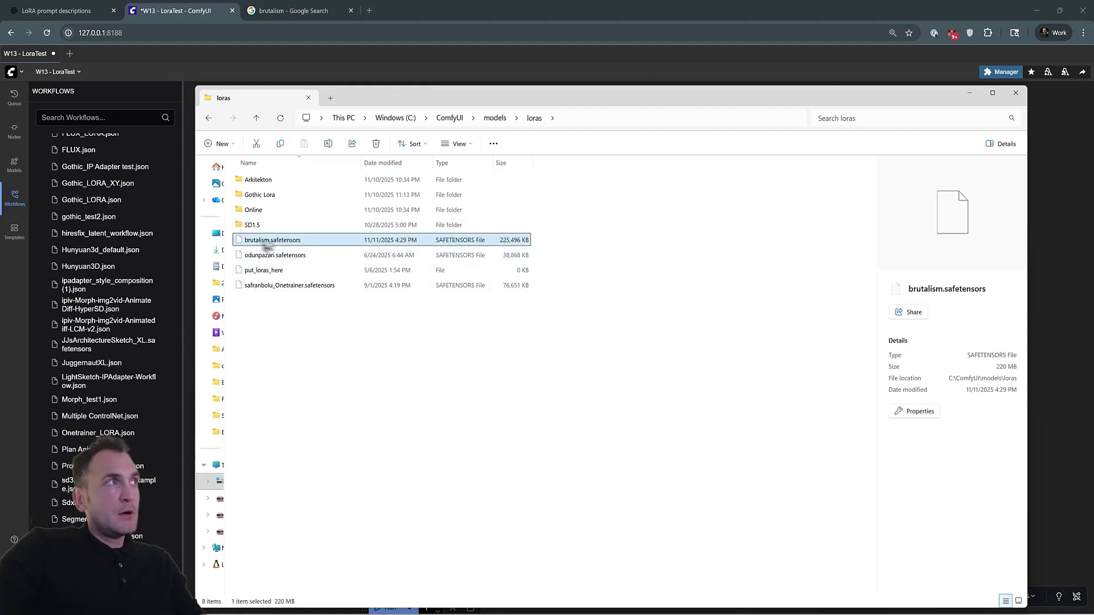
ctrl+click(257, 242)
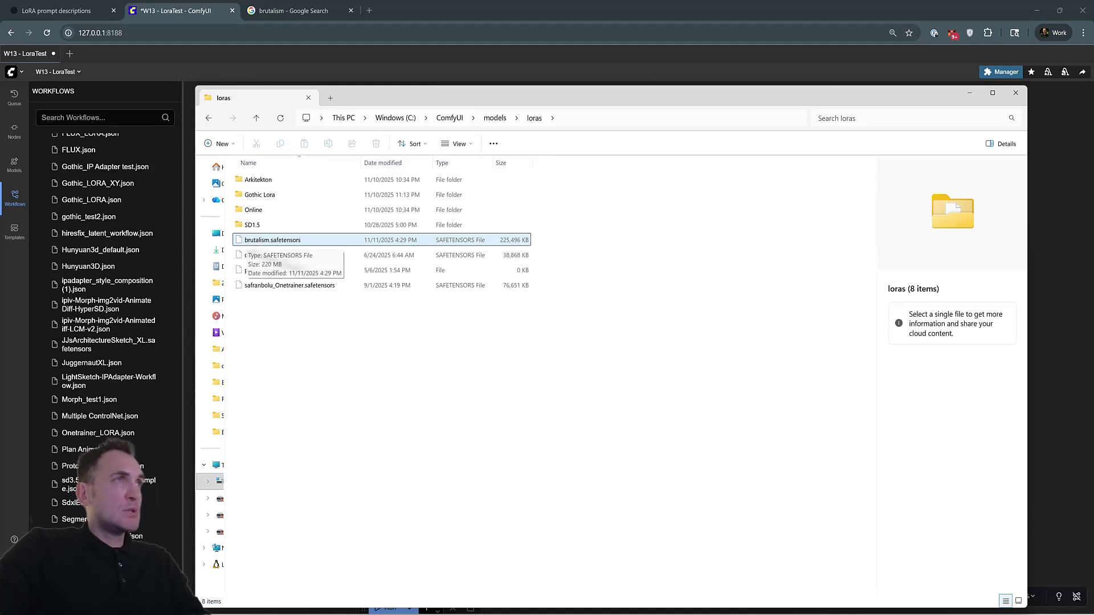
Step: Return to ComfyUI and bring the LoraTest workflow's loader nodes into view
click(969, 96)
scroll(517, 308, down, 3)
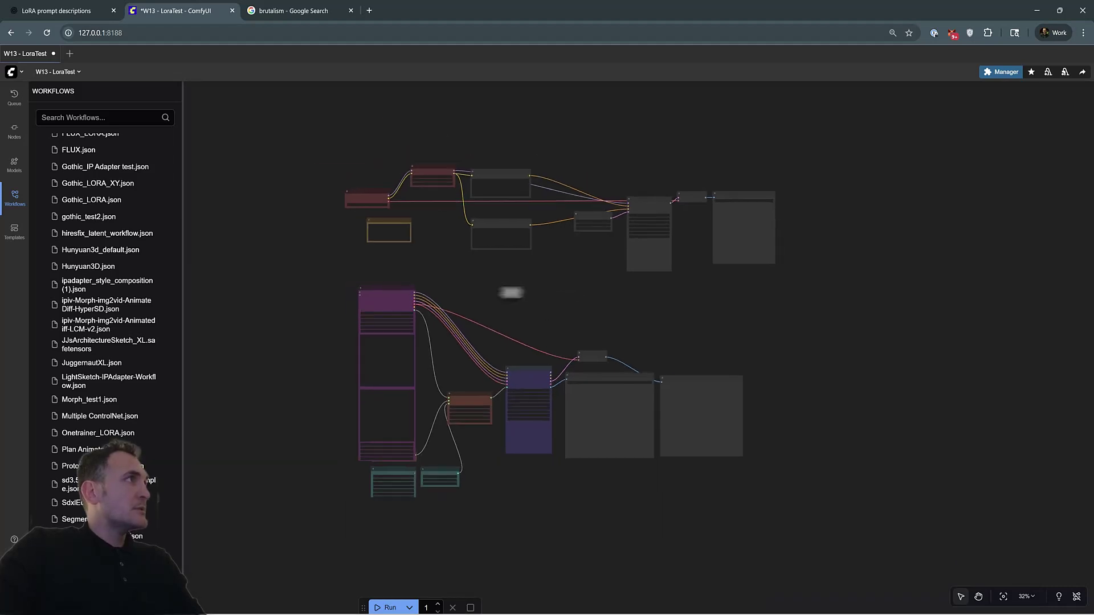
scroll(384, 296, up, 3)
drag(391, 305, 492, 450)
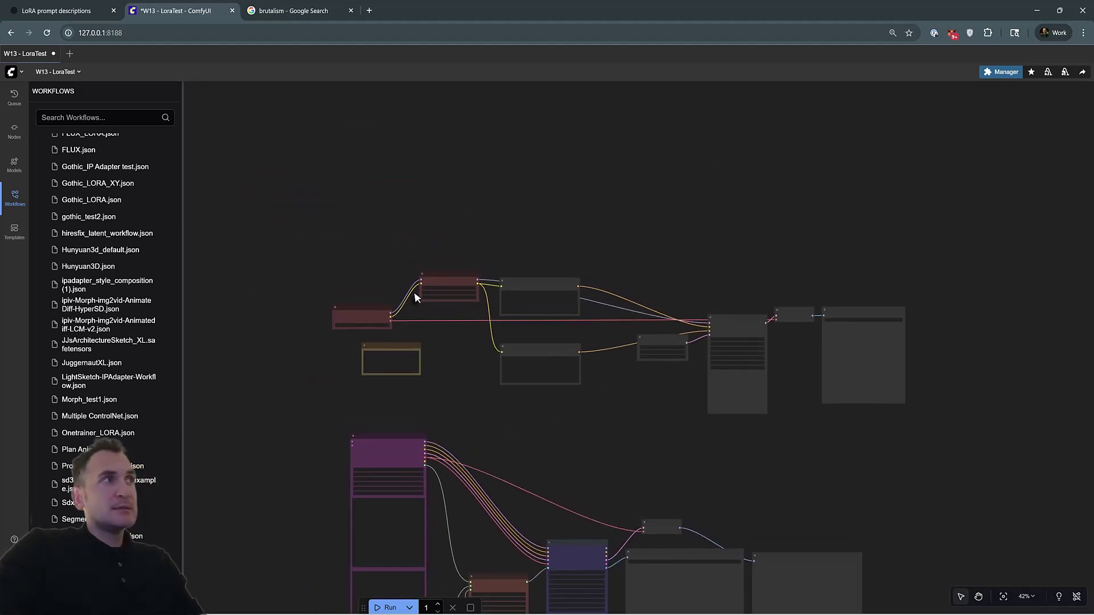
scroll(415, 296, up, 10)
drag(300, 339, 439, 270)
drag(350, 317, 371, 314)
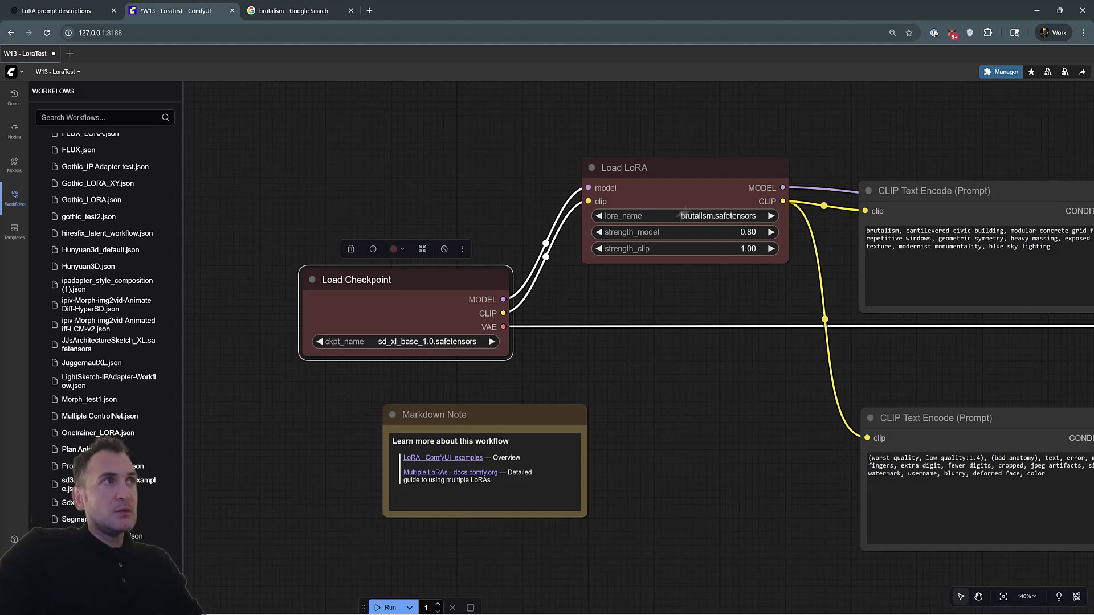
Step: Review the Load LoRA node (brutalism.safetensors, strength 0.80) and the brutalism positive prompt
click(695, 188)
scroll(612, 231, right, 5)
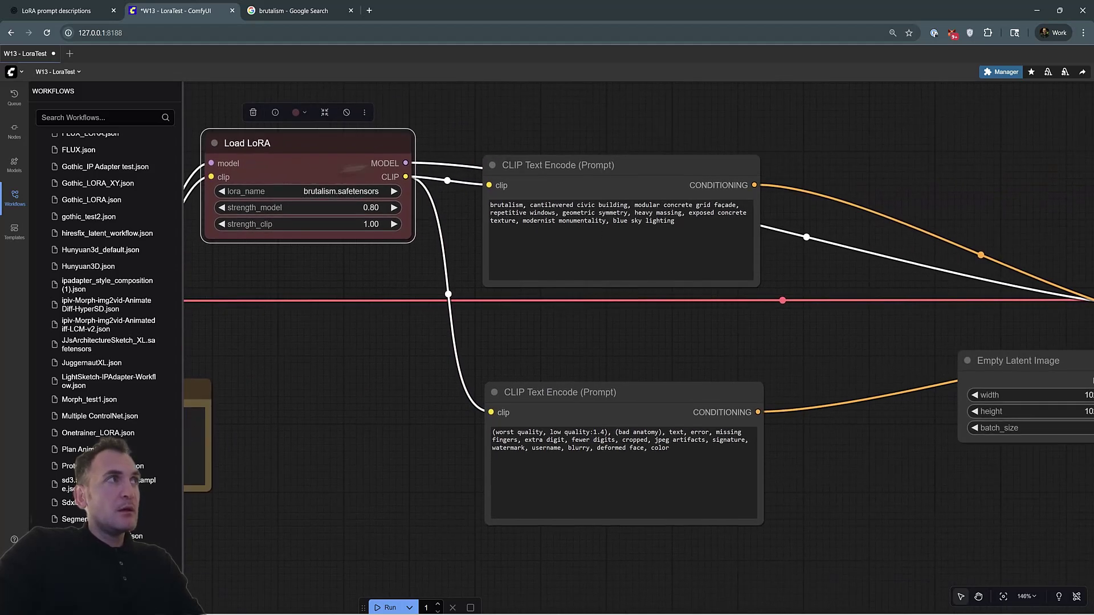
drag(527, 205, 474, 206)
click(544, 212)
key(ctrl+a)
click(676, 235)
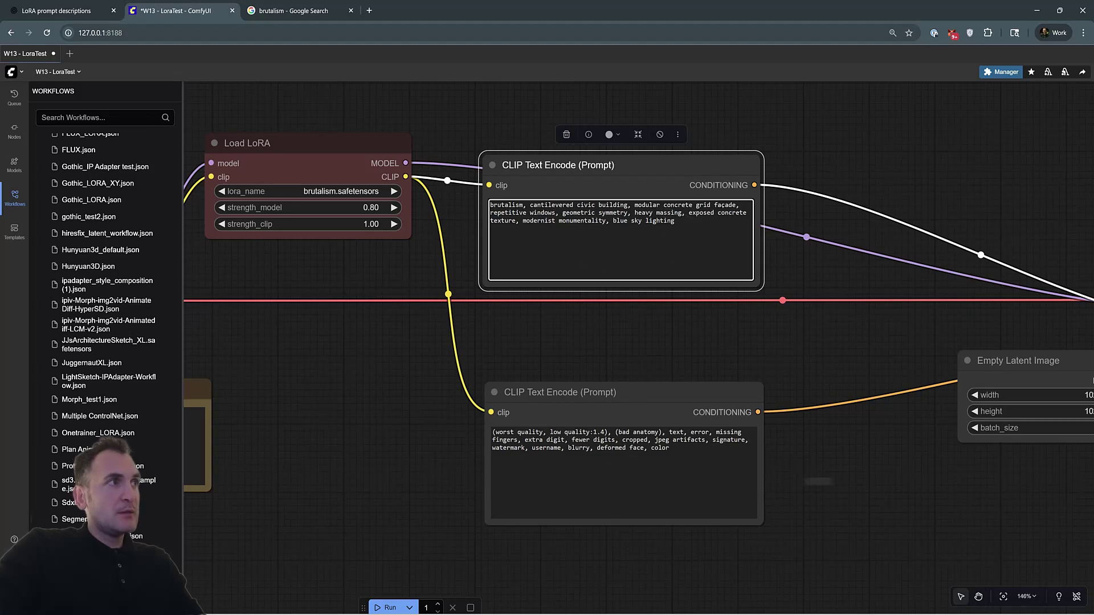
scroll(835, 485, down, 10)
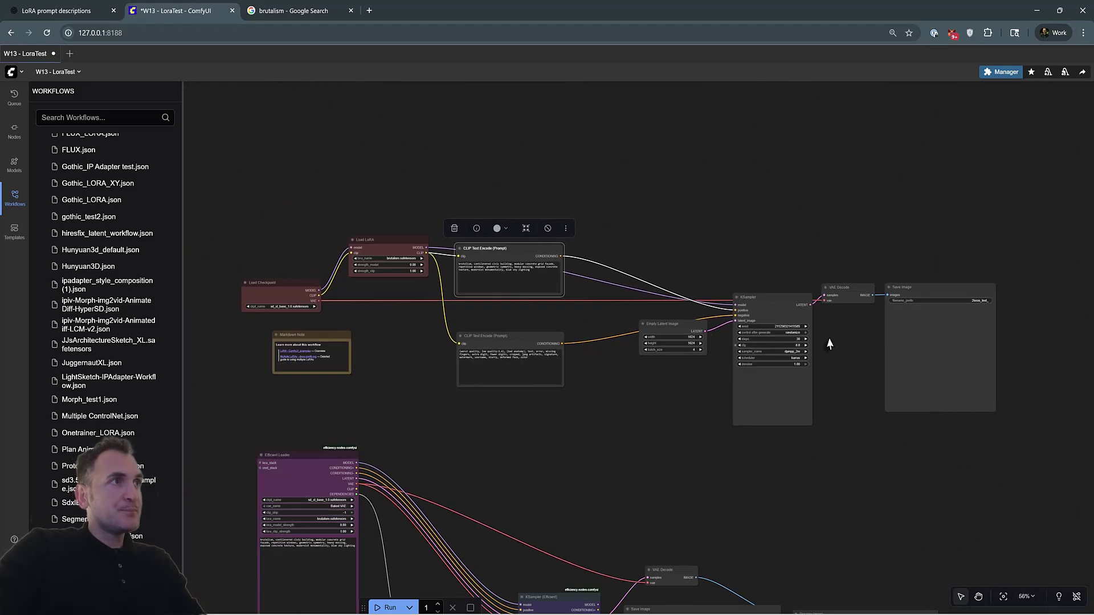
scroll(830, 343, up, 10)
drag(830, 344, 749, 346)
drag(450, 306, 402, 343)
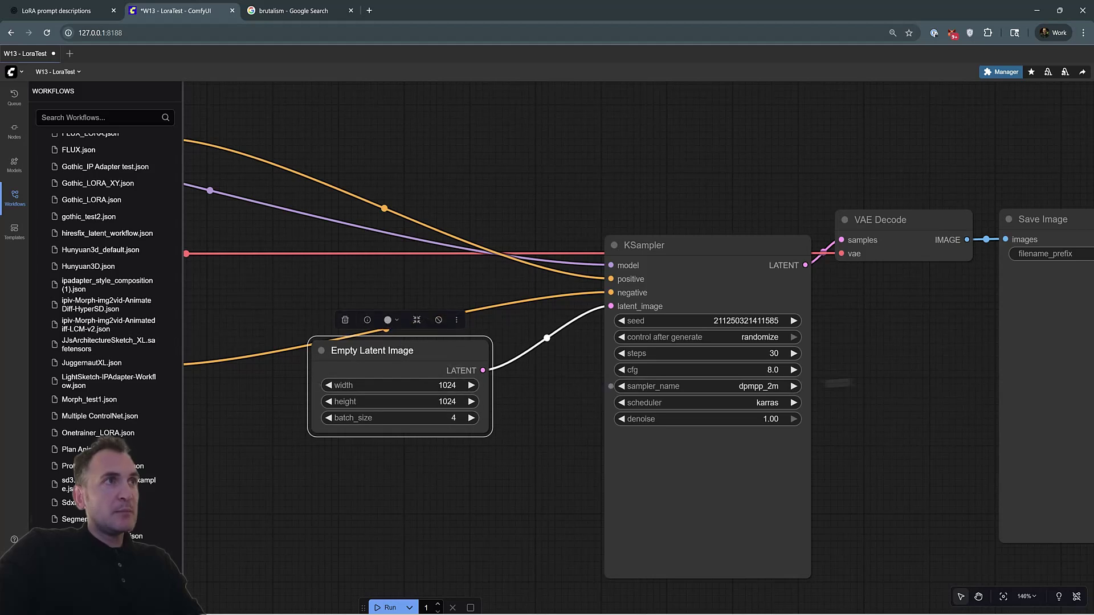
drag(853, 388, 592, 368)
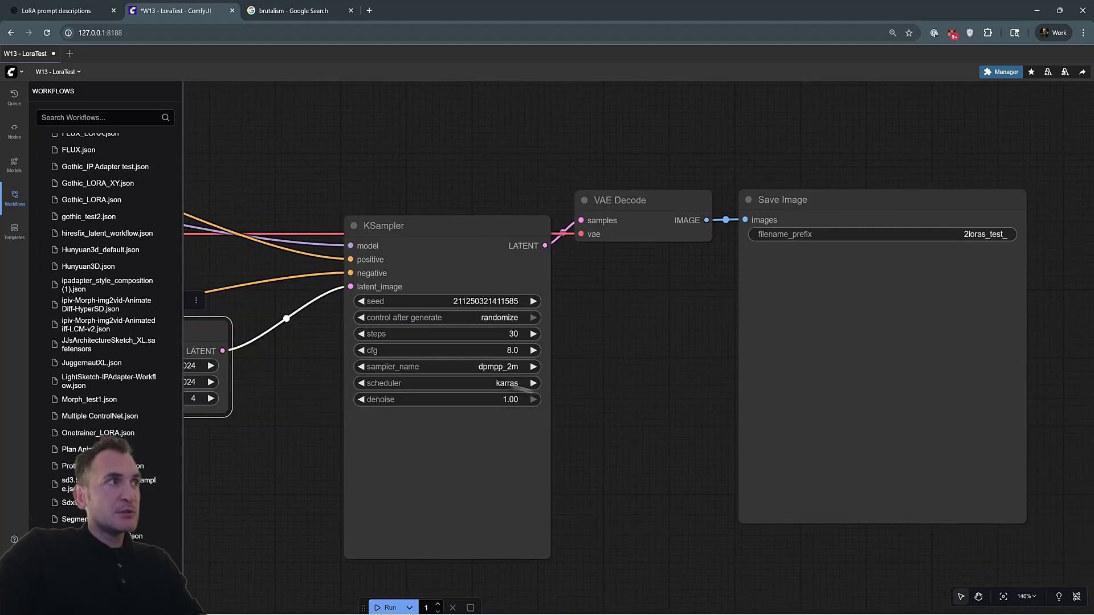
click(489, 367)
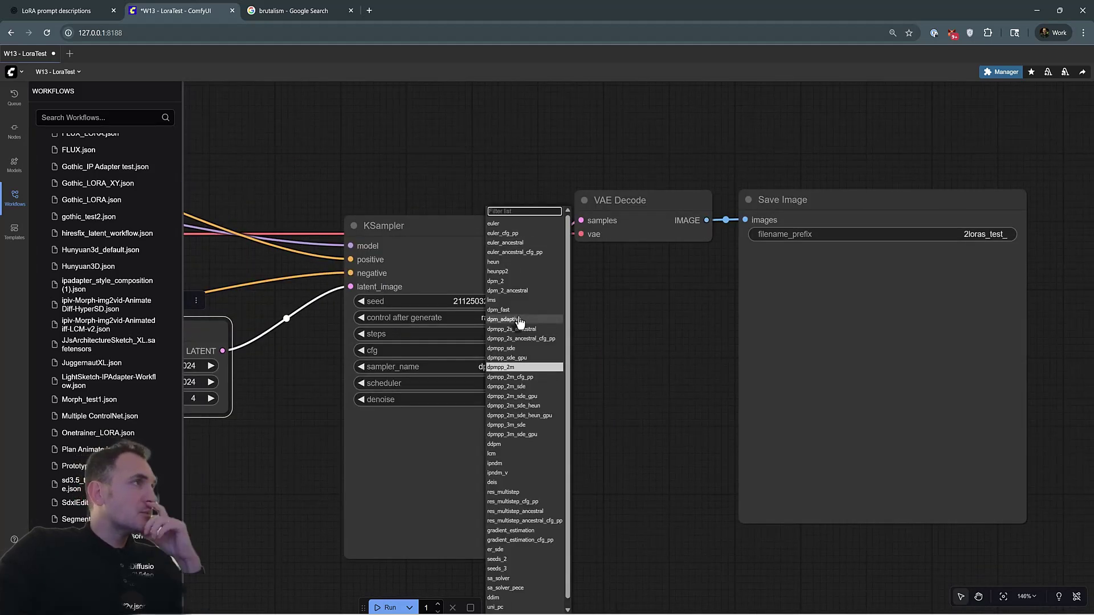
scroll(530, 455, down, 1)
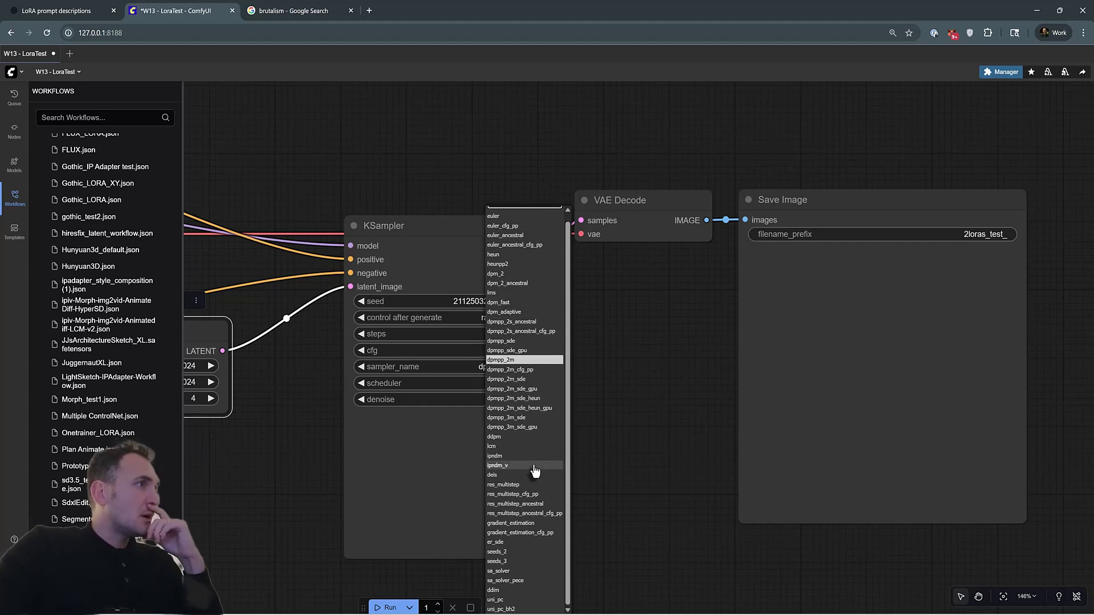
scroll(534, 470, up, 1)
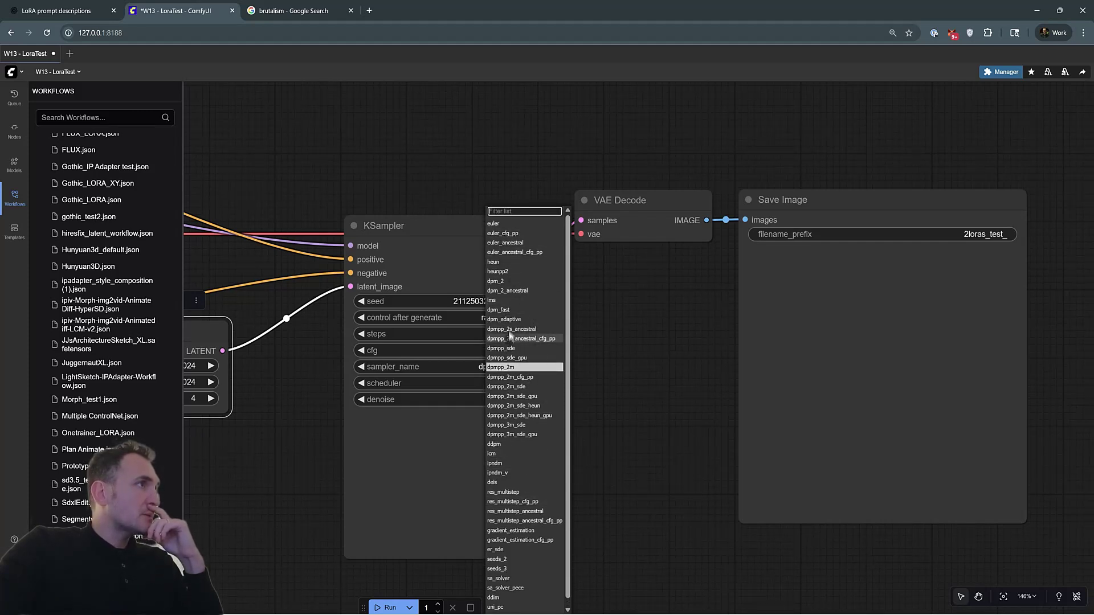
click(649, 449)
scroll(903, 284, down, 10)
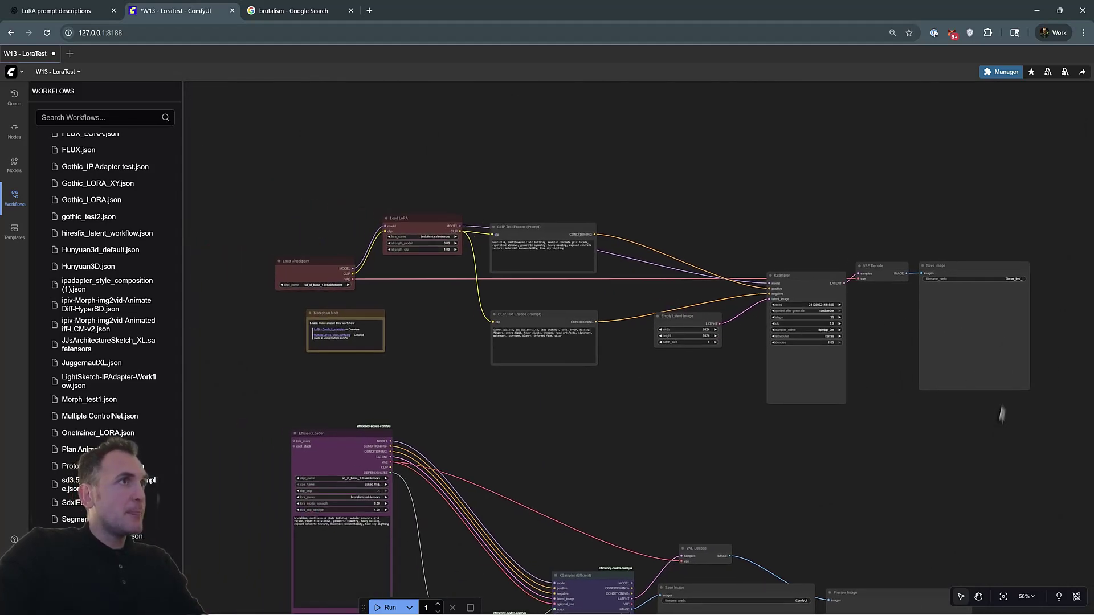
Step: Select the upper LoRA workflow's nodes and queue them for generation
drag(1000, 183, 286, 368)
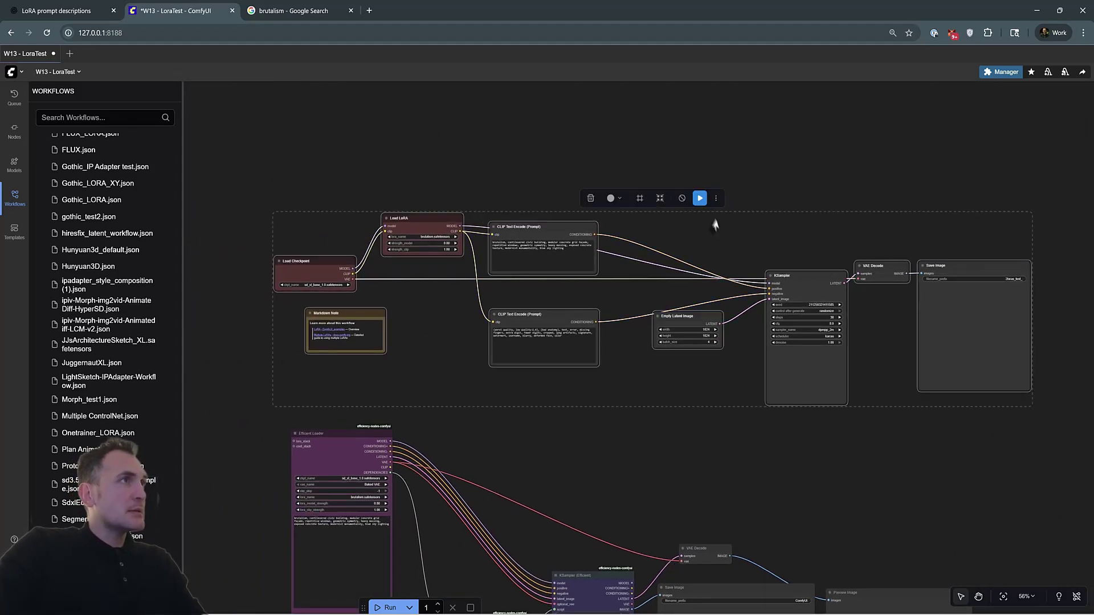
click(701, 198)
click(927, 232)
scroll(791, 238, up, 2)
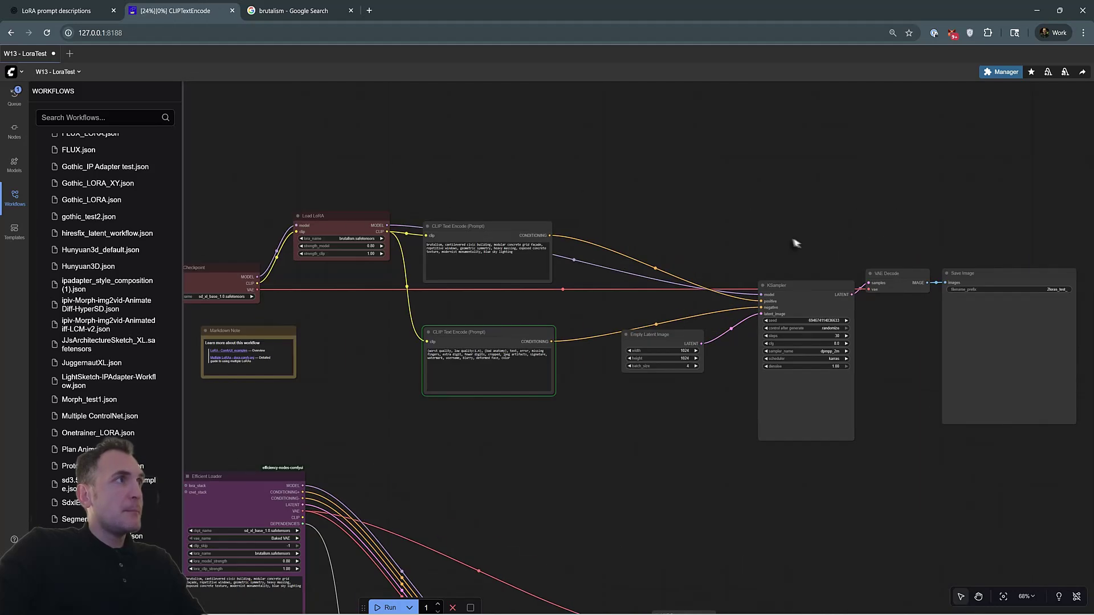
drag(788, 237, 818, 251)
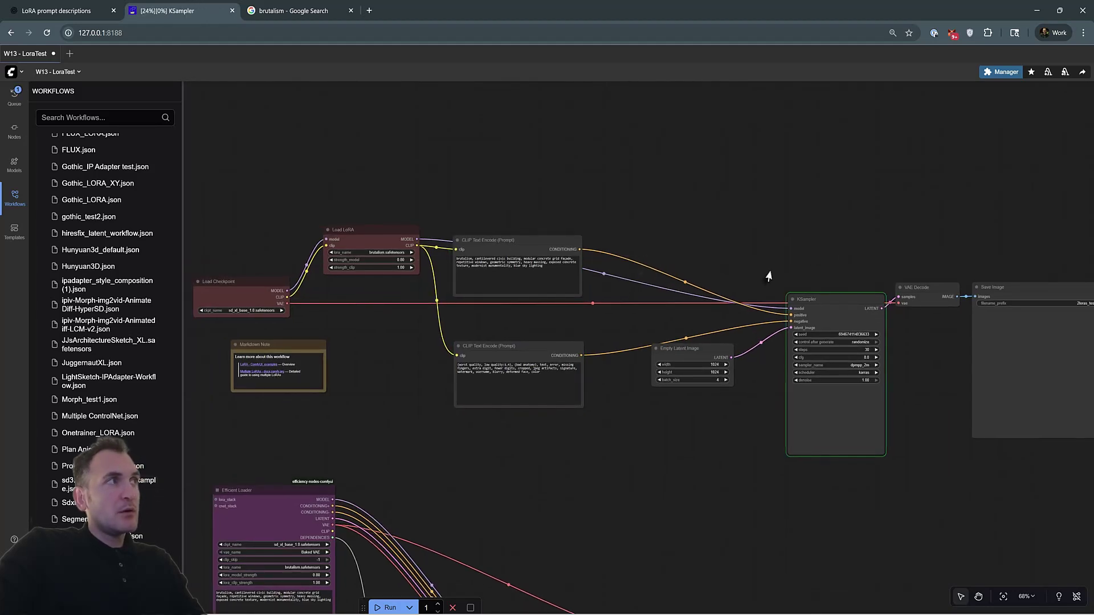
drag(764, 277, 553, 238)
scroll(759, 301, up, 5)
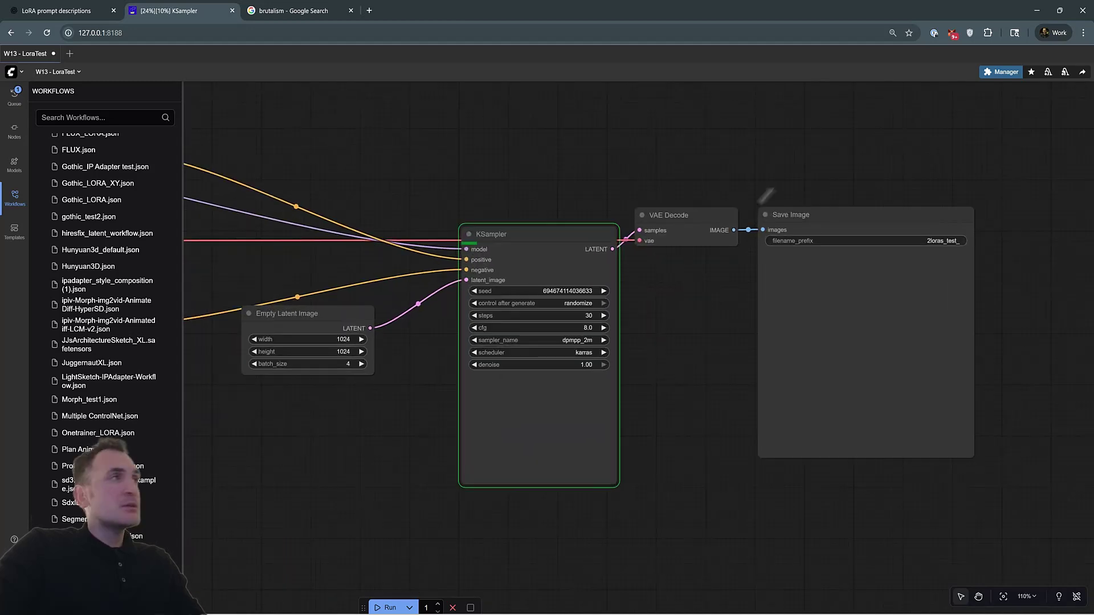
scroll(773, 194, up, 3)
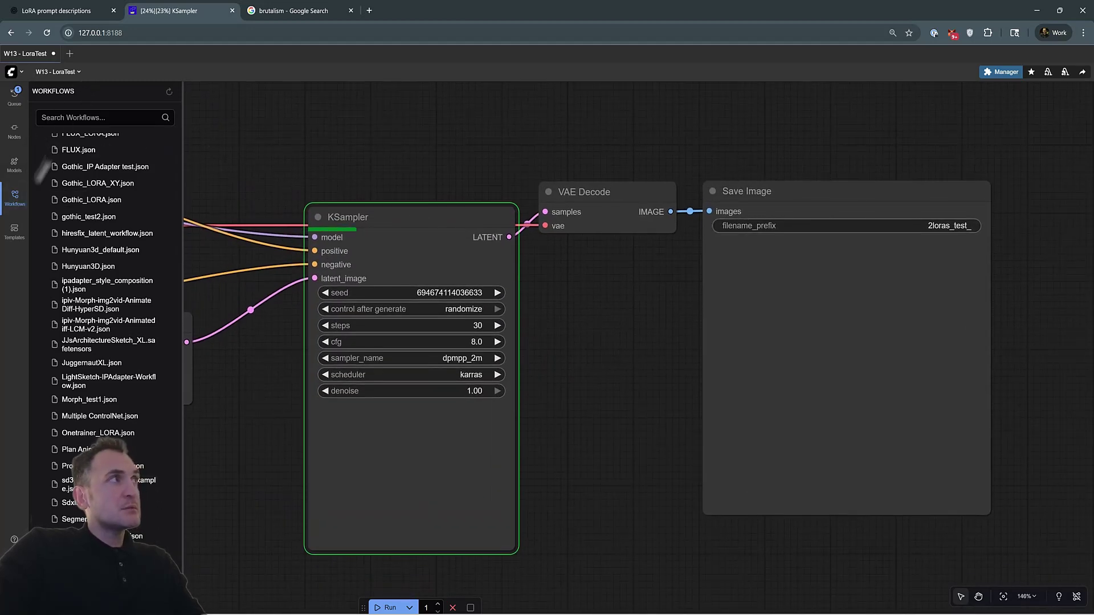
Step: Inspect the four generated brutalist concrete building images, then switch to the loras folder window
click(15, 196)
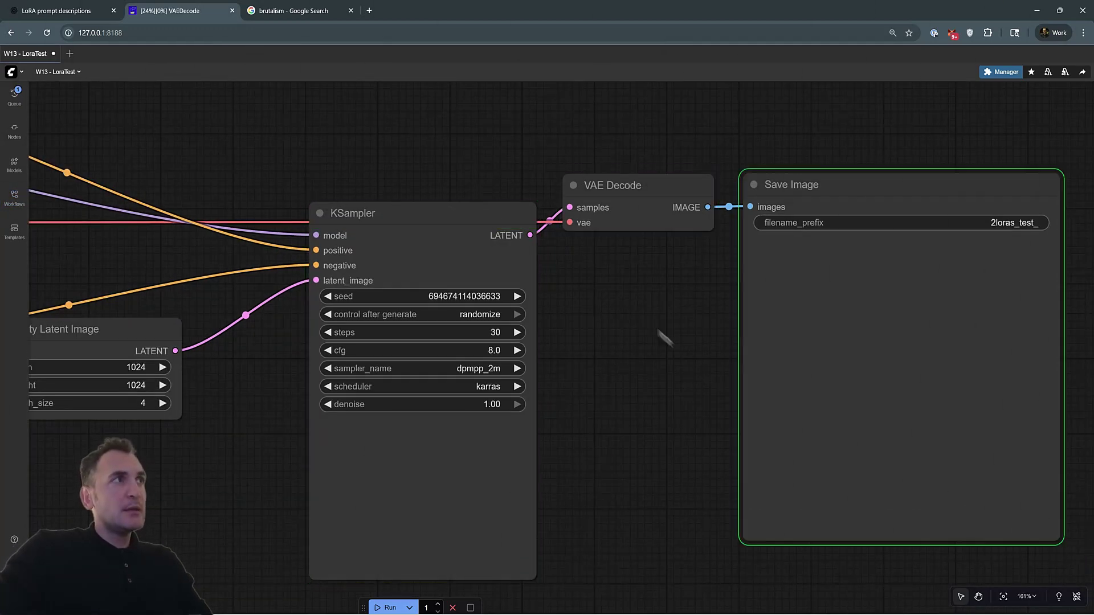
drag(690, 387, 410, 321)
scroll(634, 279, up, 5)
drag(895, 324, 970, 269)
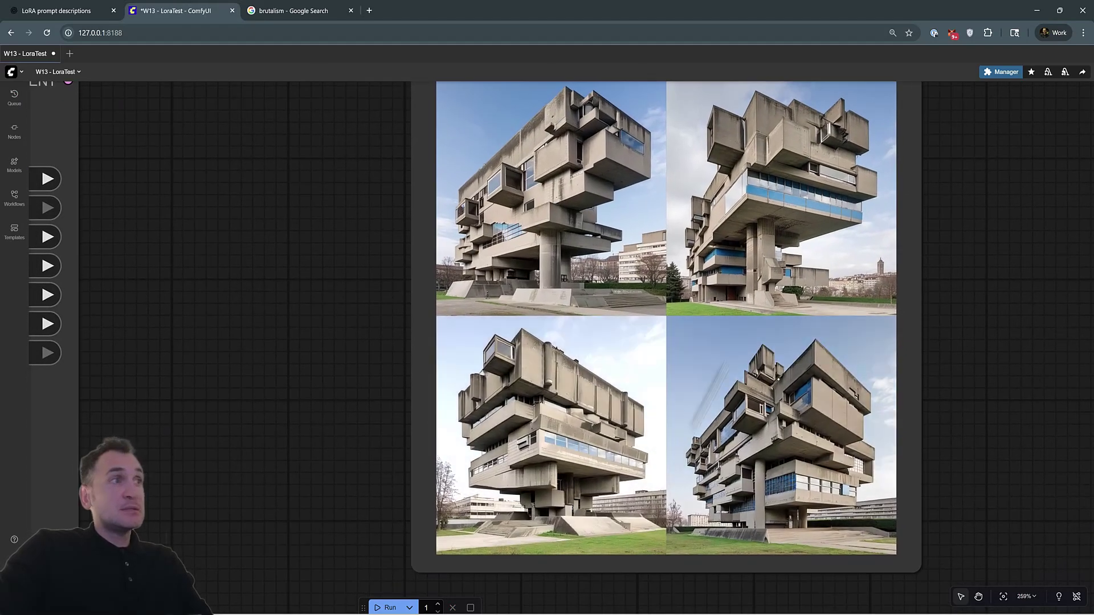
scroll(970, 268, down, 3)
scroll(970, 269, up, 3)
key(alt+Tab)
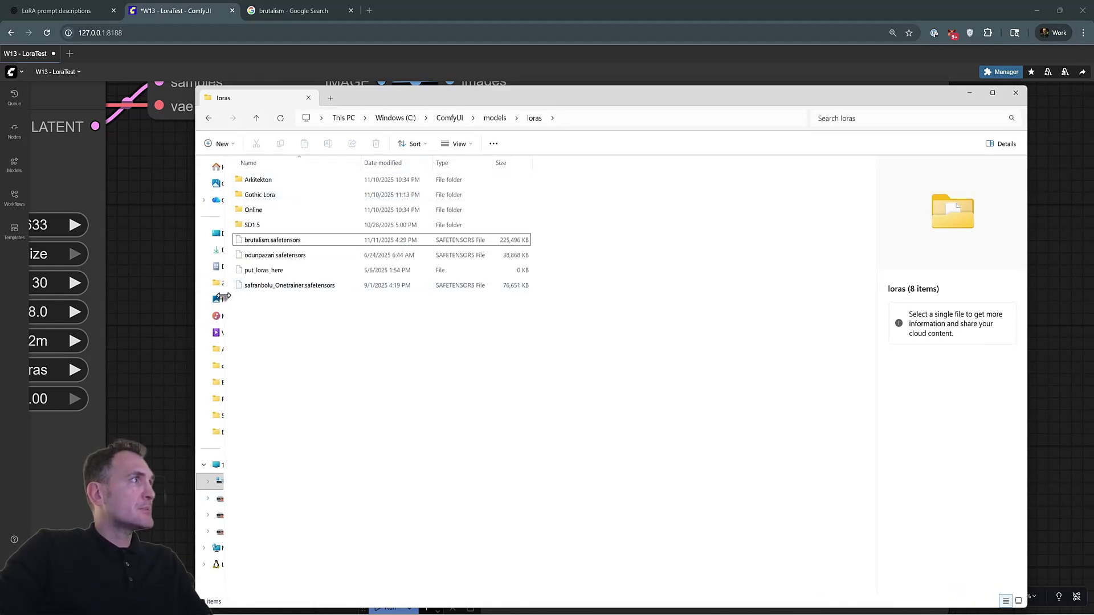
Step: Go back to the Brutalism training images, place them beside the output, then minimize Explorer
click(208, 118)
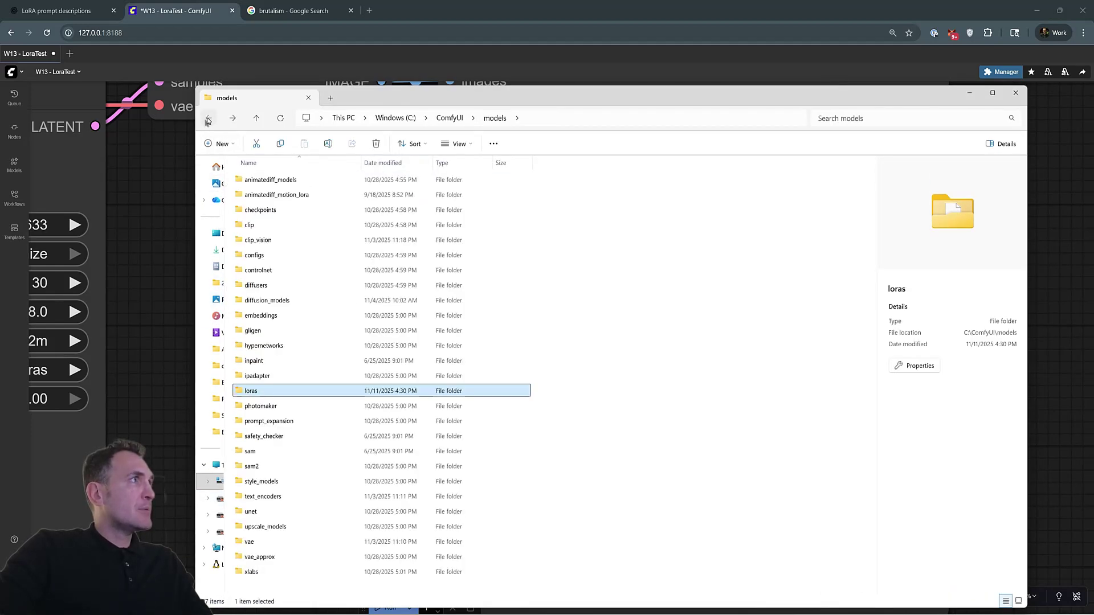
click(209, 119)
click(209, 118)
click(209, 119)
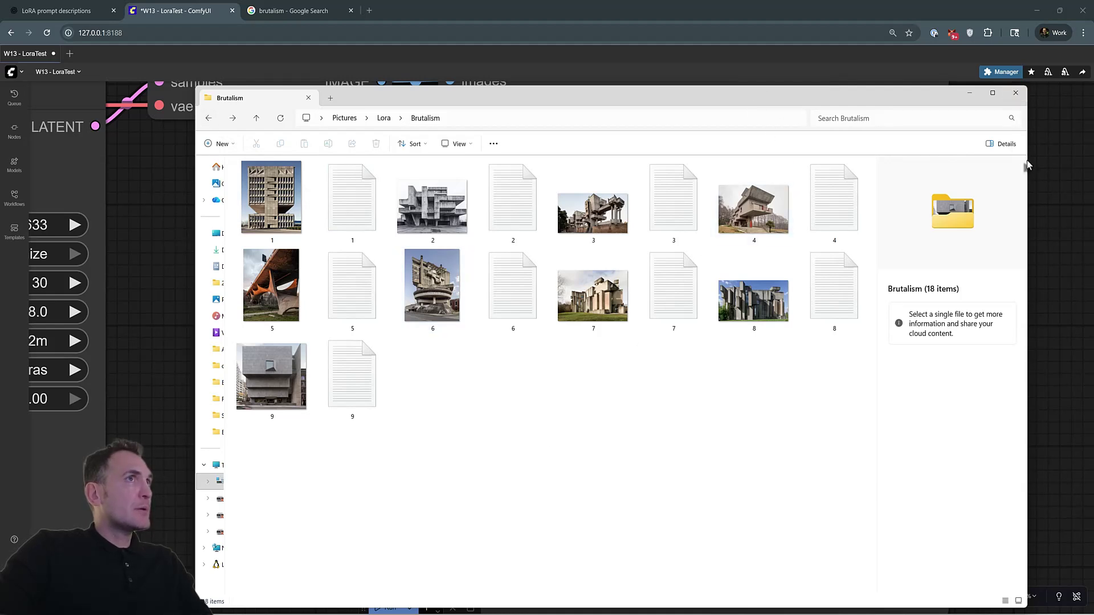
drag(1027, 160, 673, 160)
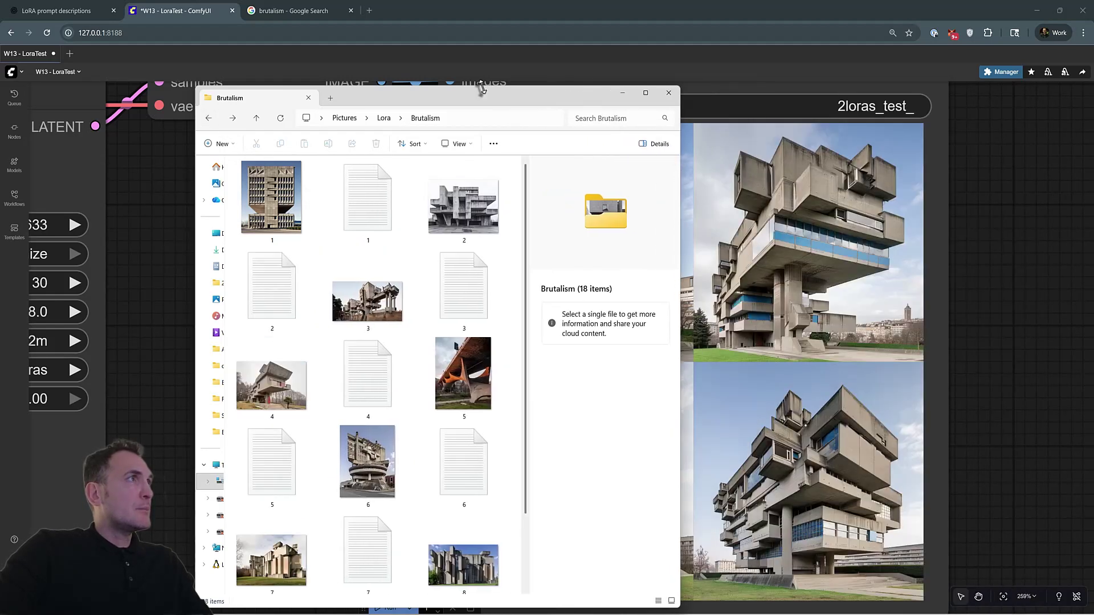
drag(488, 103, 289, 82)
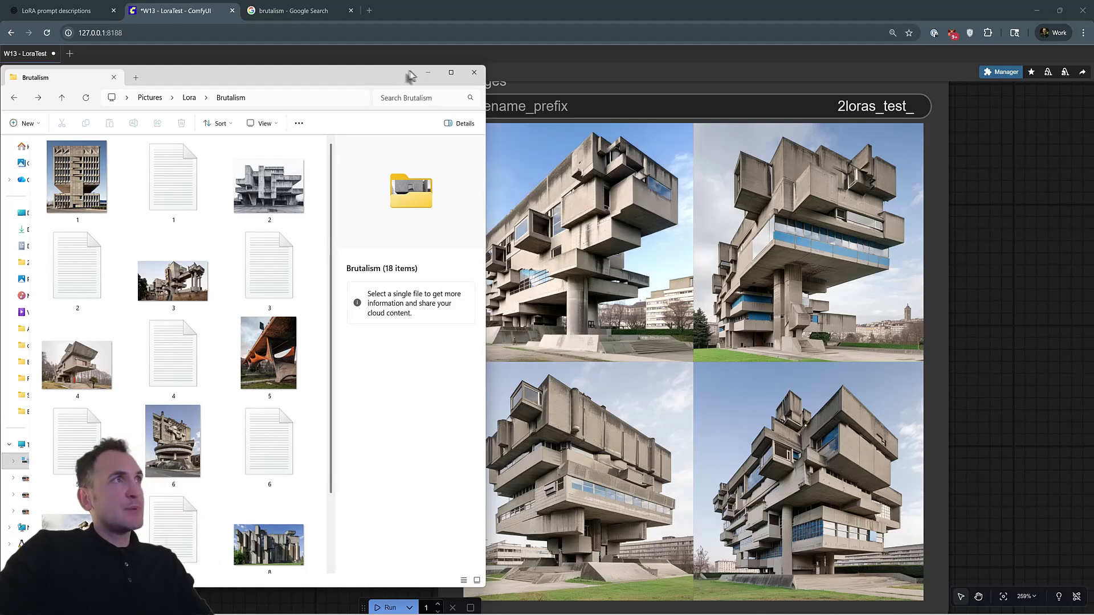
click(428, 73)
Step: Bypass the Load LoRA node to test generation without the LoRA
scroll(797, 398, down, 5)
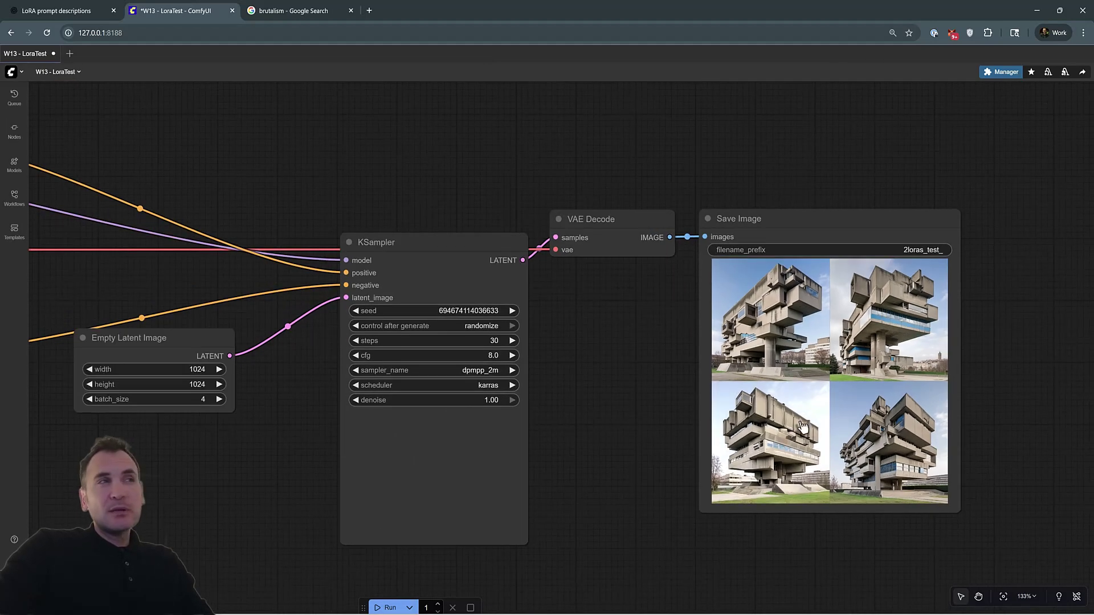
scroll(800, 427, up, 2)
scroll(800, 427, down, 6)
scroll(626, 279, up, 2)
click(217, 206)
click(273, 171)
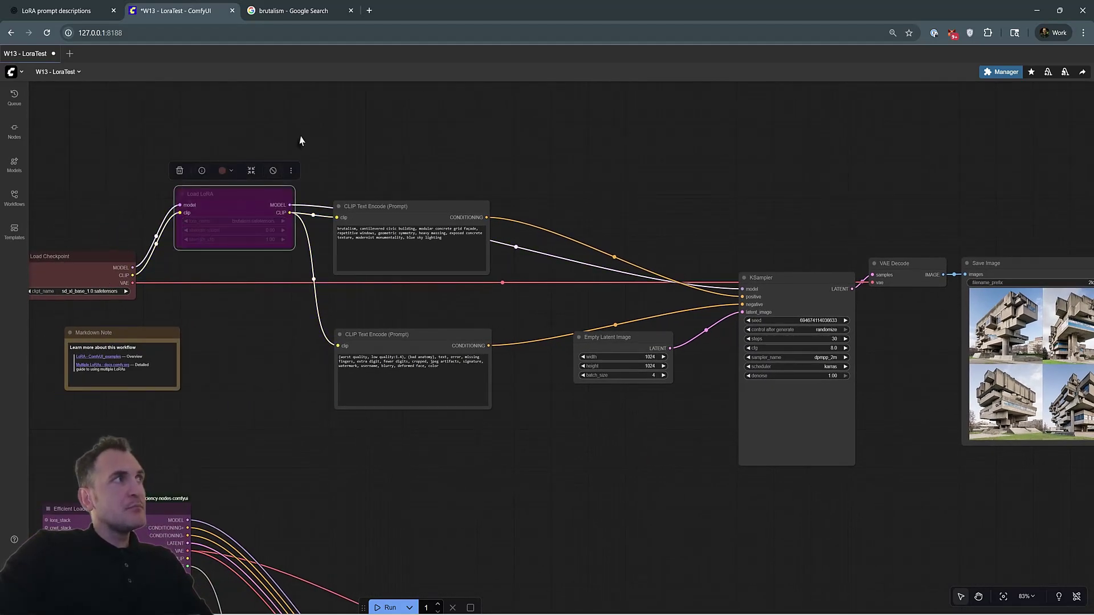
click(300, 140)
Step: Select the upper workflow's nodes and queue them to generate four images
scroll(372, 227, up, 8)
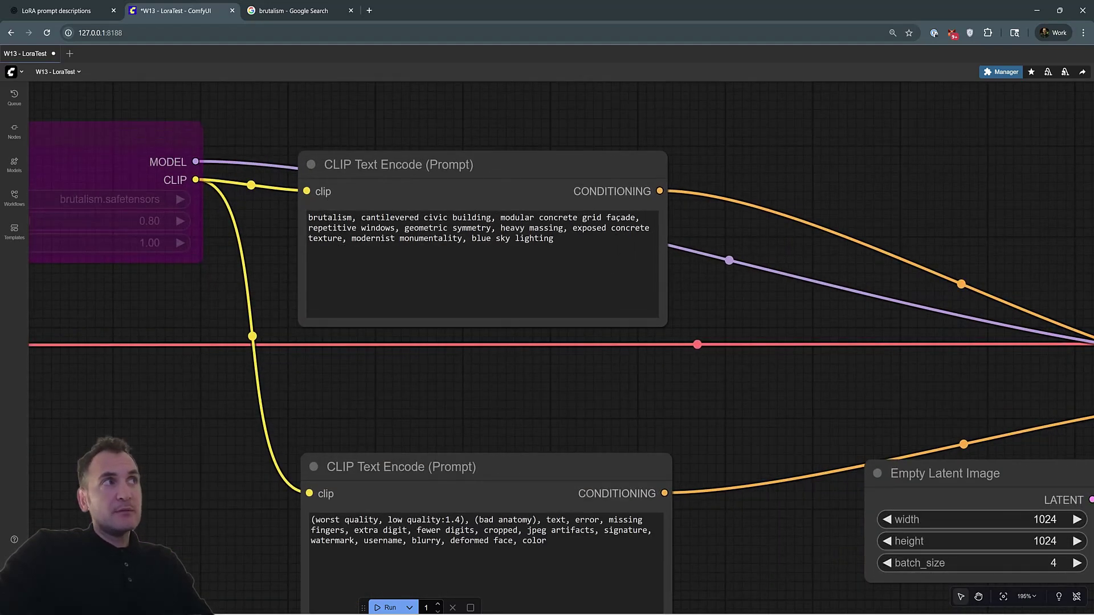
scroll(383, 323, down, 10)
scroll(382, 323, up, 2)
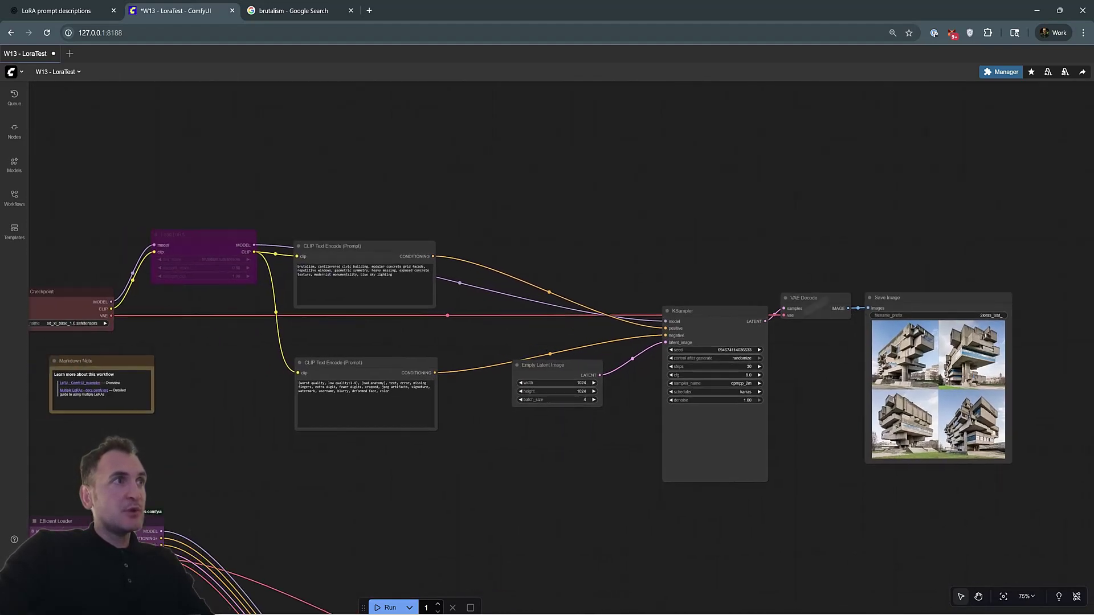
drag(957, 176, 33, 456)
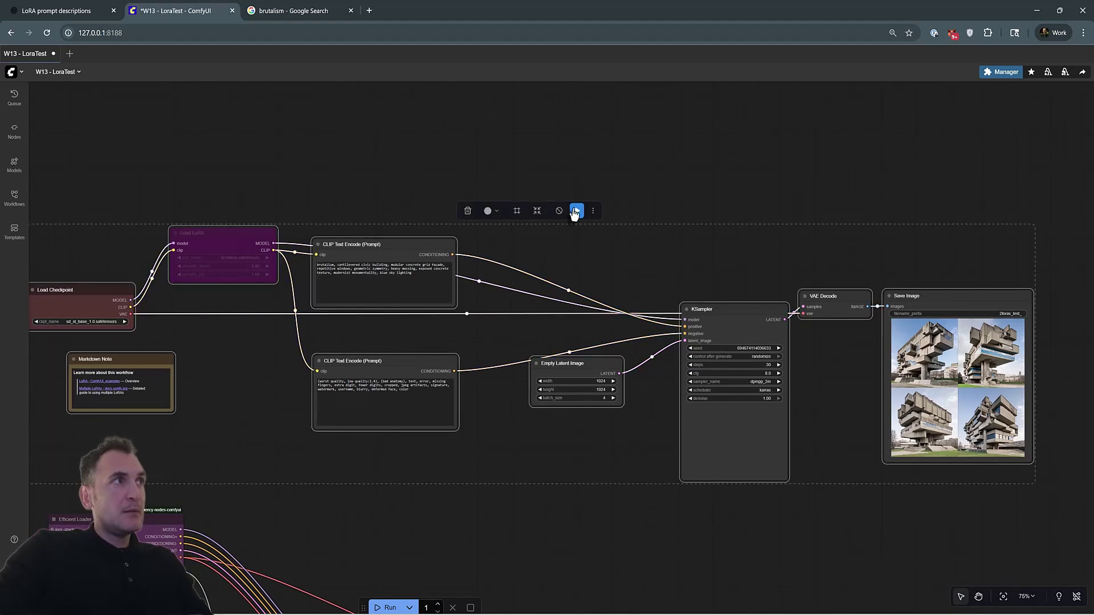
click(574, 212)
click(827, 251)
Step: Inspect the four new brutalist concrete façade images in the Save Image node
scroll(820, 284, up, 7)
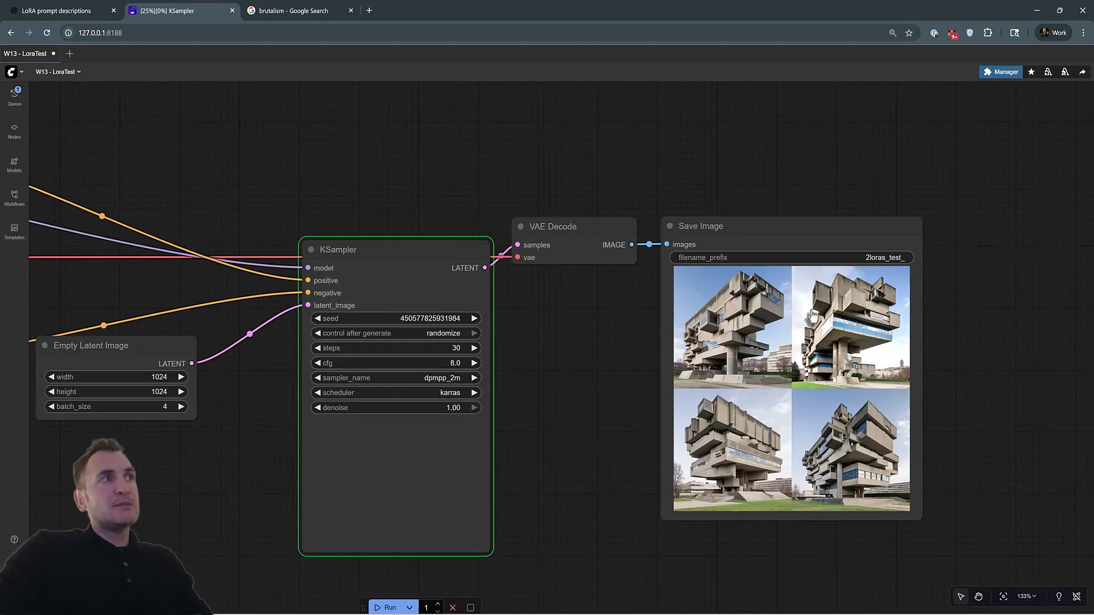
scroll(582, 458, up, 2)
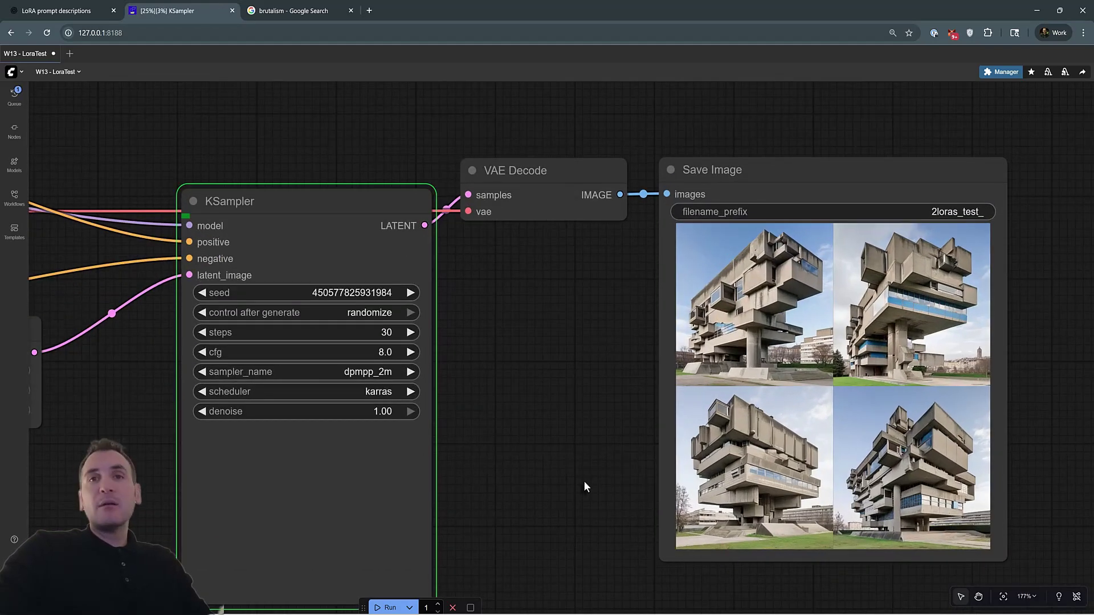
scroll(583, 501, down, 2)
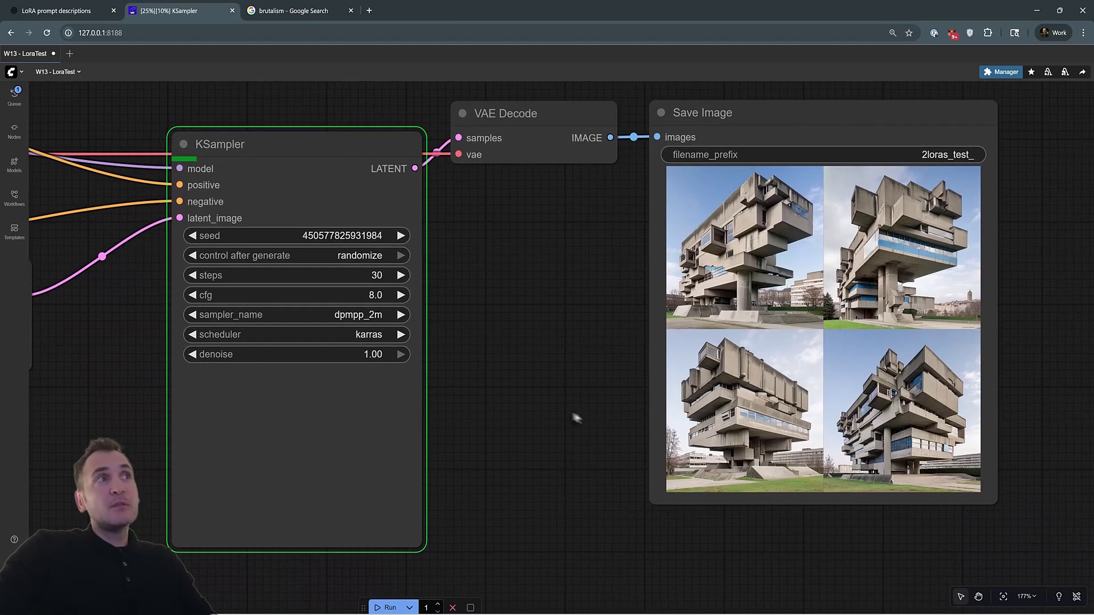
scroll(581, 420, up, 1)
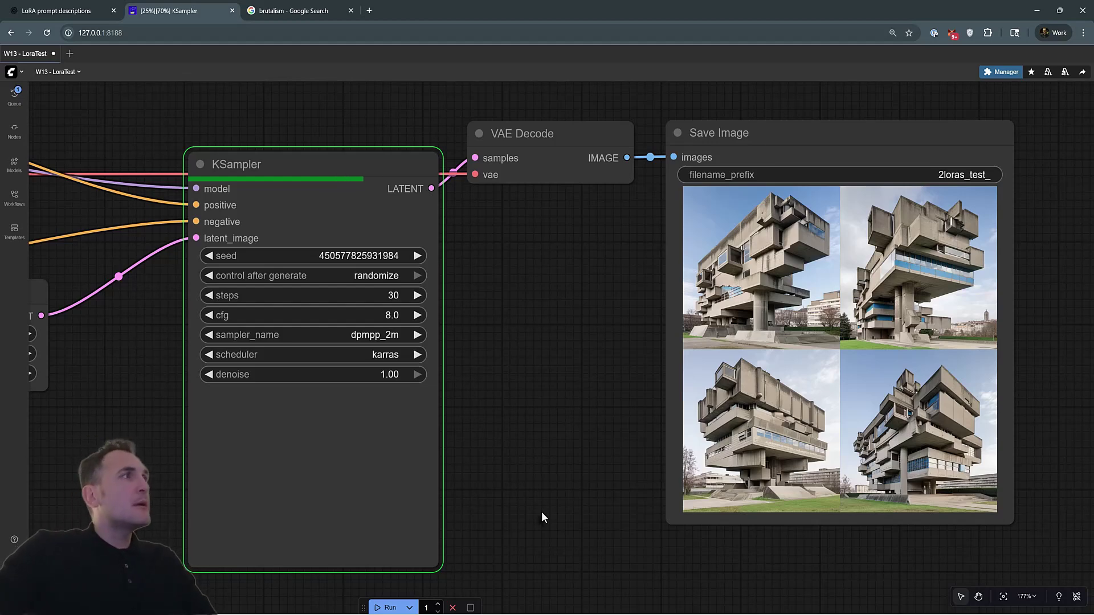
scroll(596, 302, down, 8)
drag(479, 217, 762, 207)
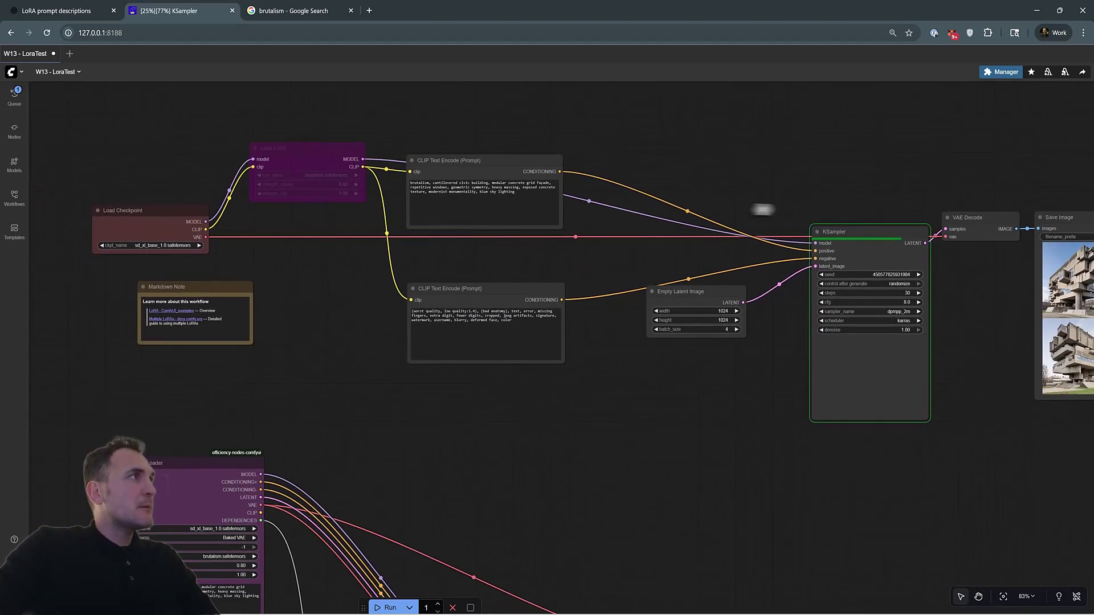
scroll(761, 207, up, 9)
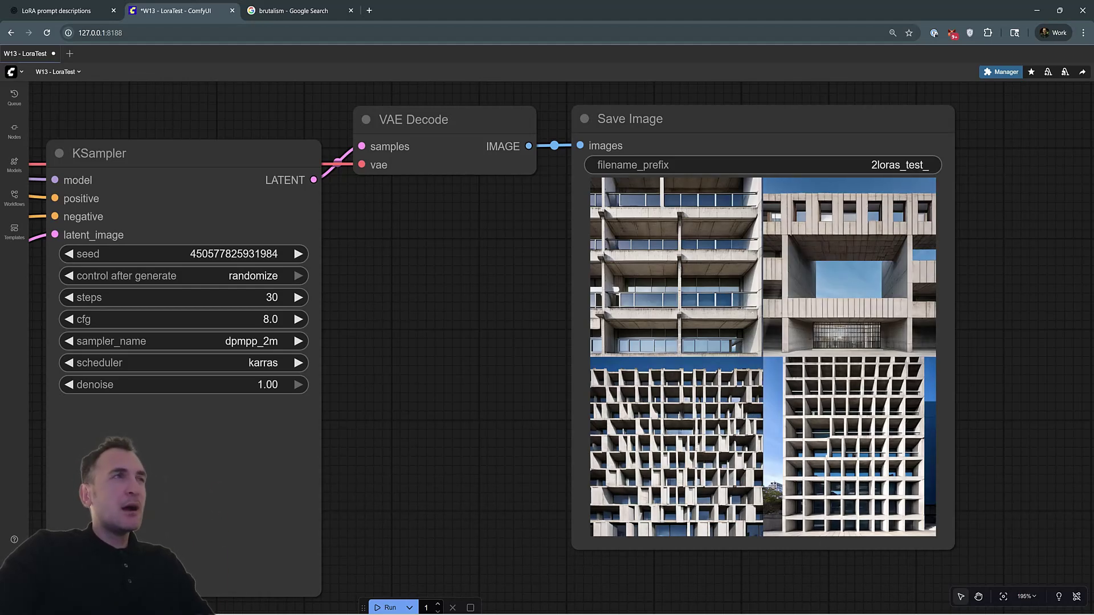
scroll(793, 284, down, 4)
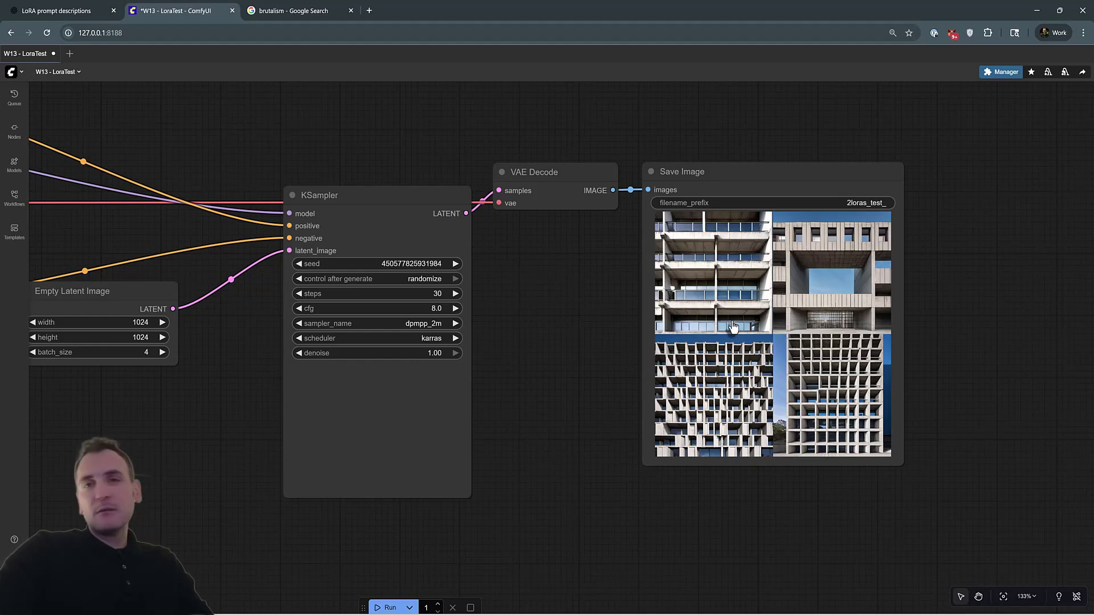
Step: Zoom and pan the canvas to bring the XY Input nodes into view
scroll(733, 326, down, 10)
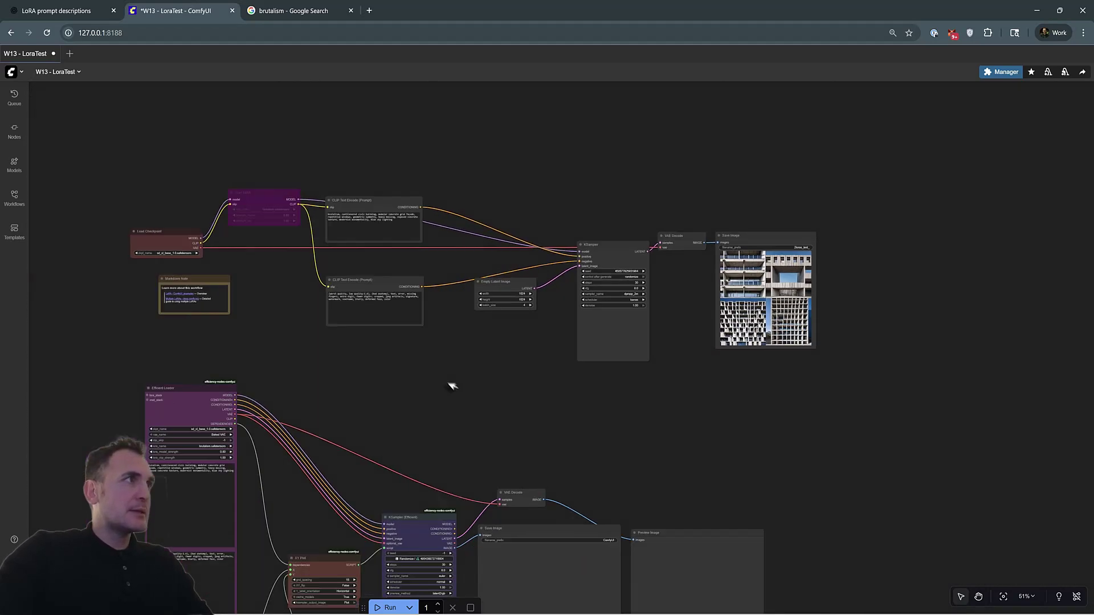
drag(591, 210, 631, 172)
scroll(437, 397, up, 3)
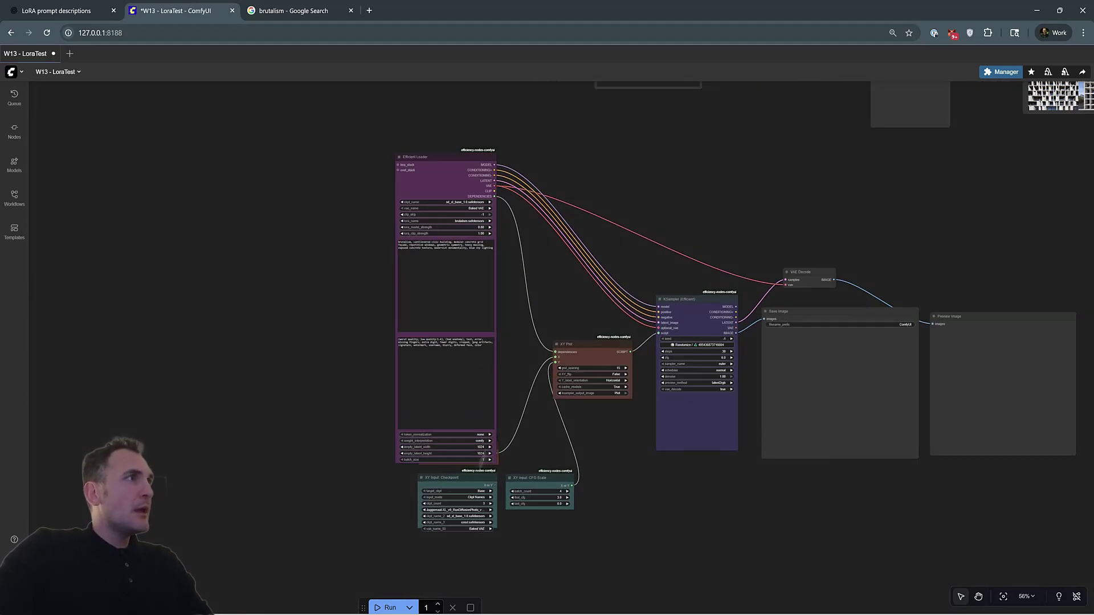
scroll(561, 299, up, 5)
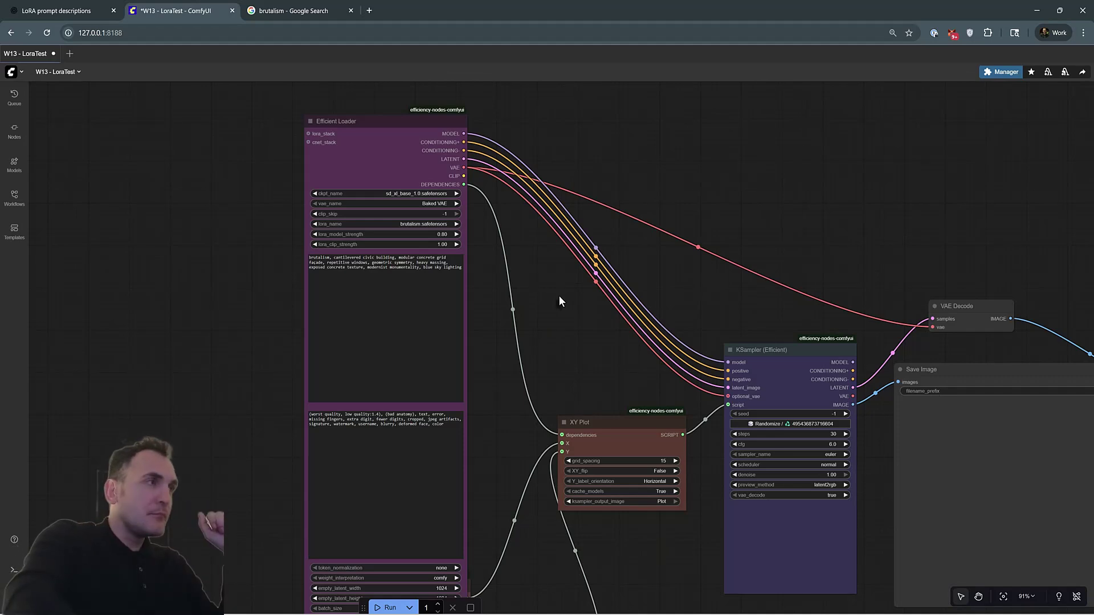
scroll(561, 314, down, 1)
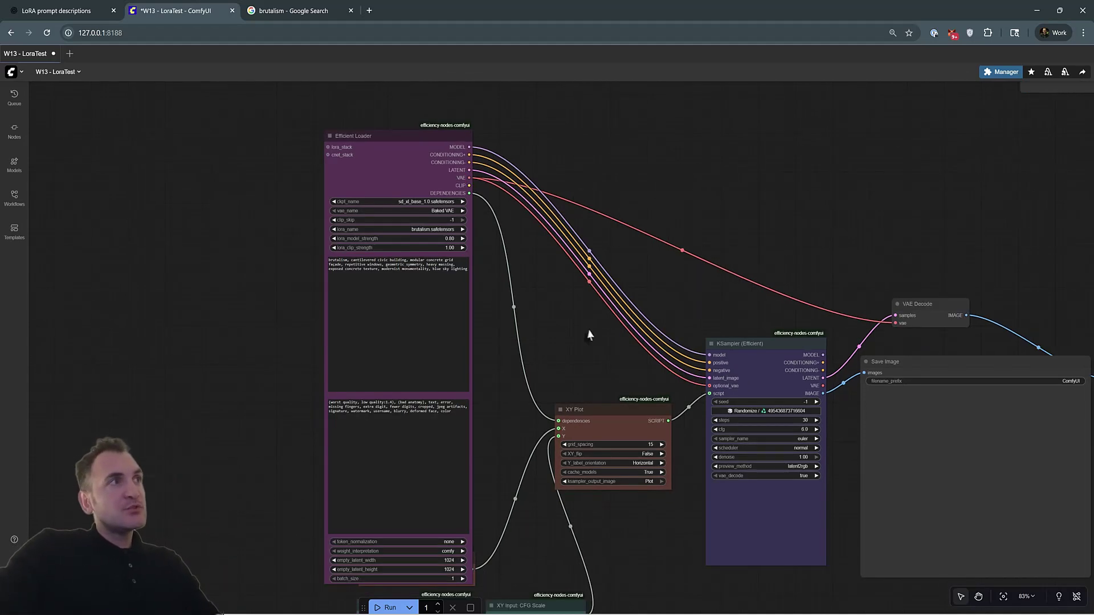
drag(589, 332, 512, 295)
scroll(380, 209, down, 2)
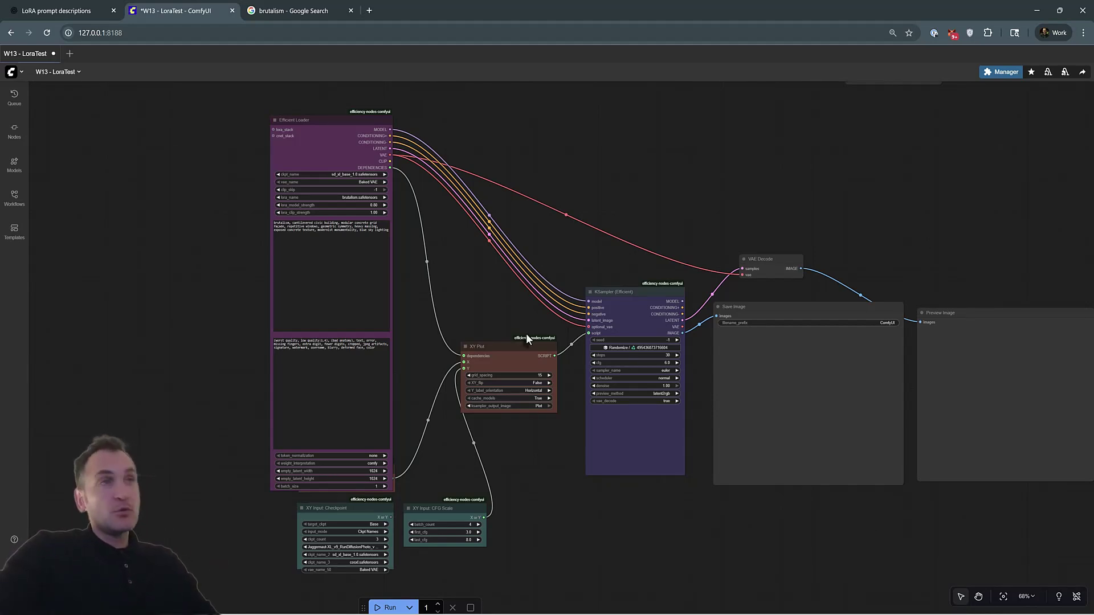
scroll(202, 163, up, 7)
scroll(428, 194, up, 6)
Step: Frame the Efficient Loader and XY Plot group, then nudge the XY Input: Checkpoint node up-left
drag(442, 139, 442, 277)
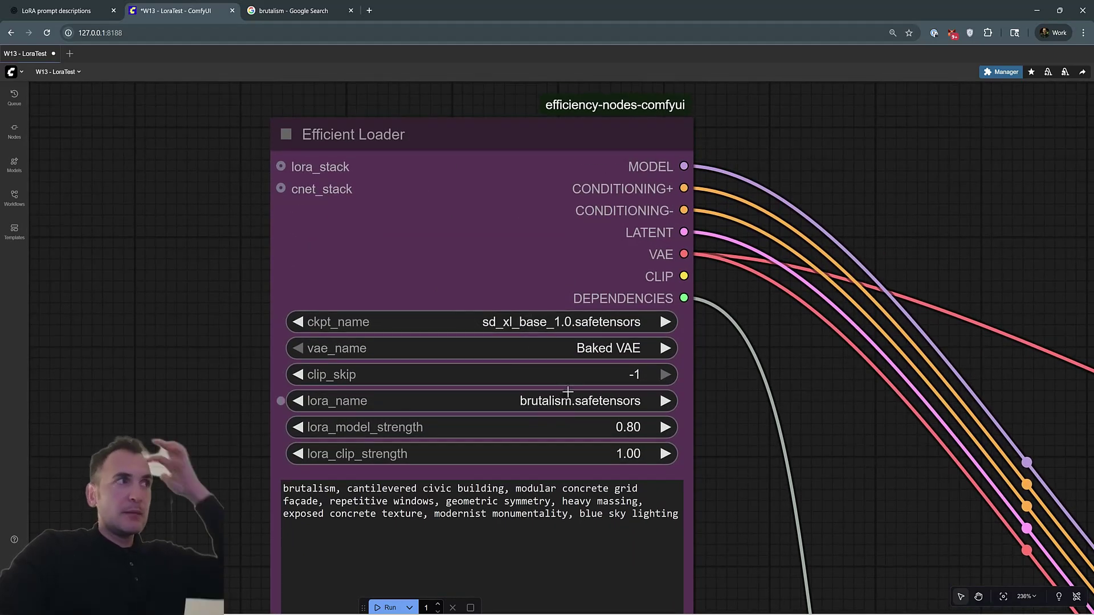
scroll(569, 405, down, 2)
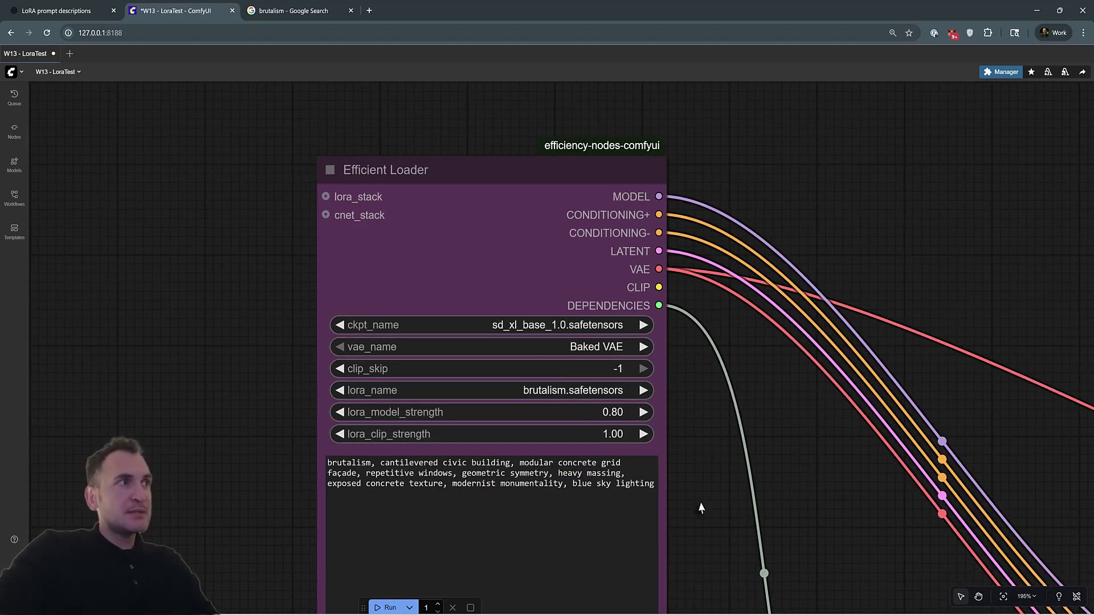
drag(701, 507, 671, 271)
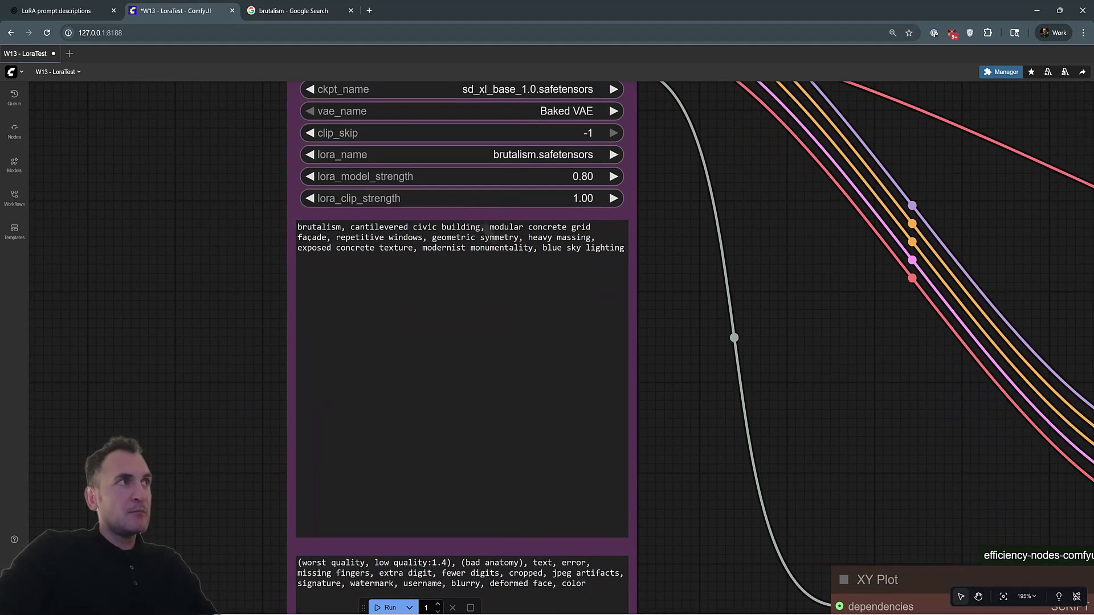
scroll(473, 240, down, 5)
drag(659, 440, 463, 239)
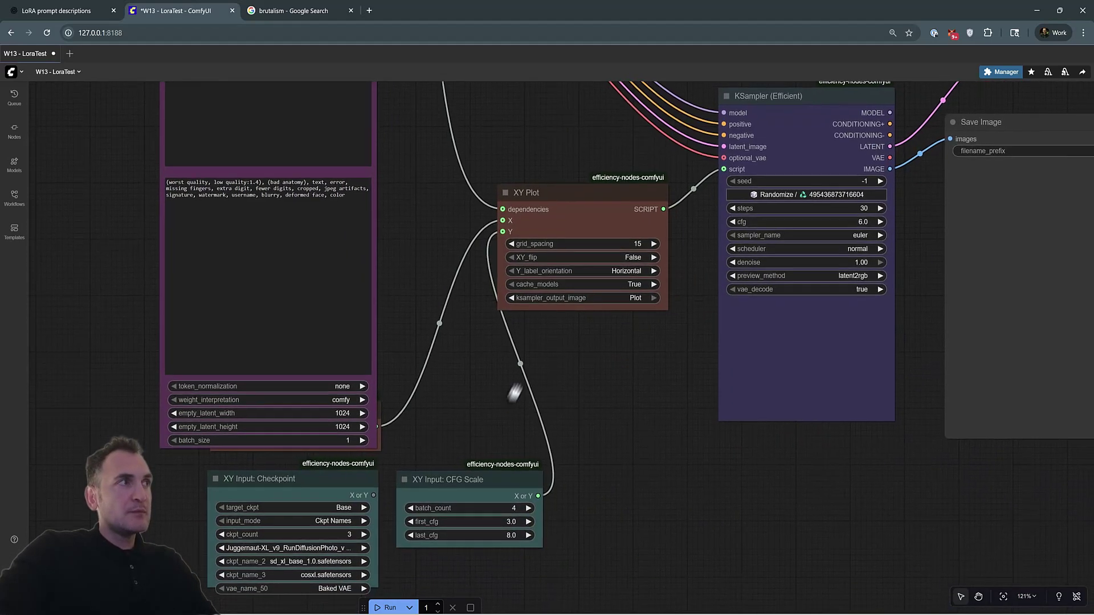
drag(524, 361, 470, 463)
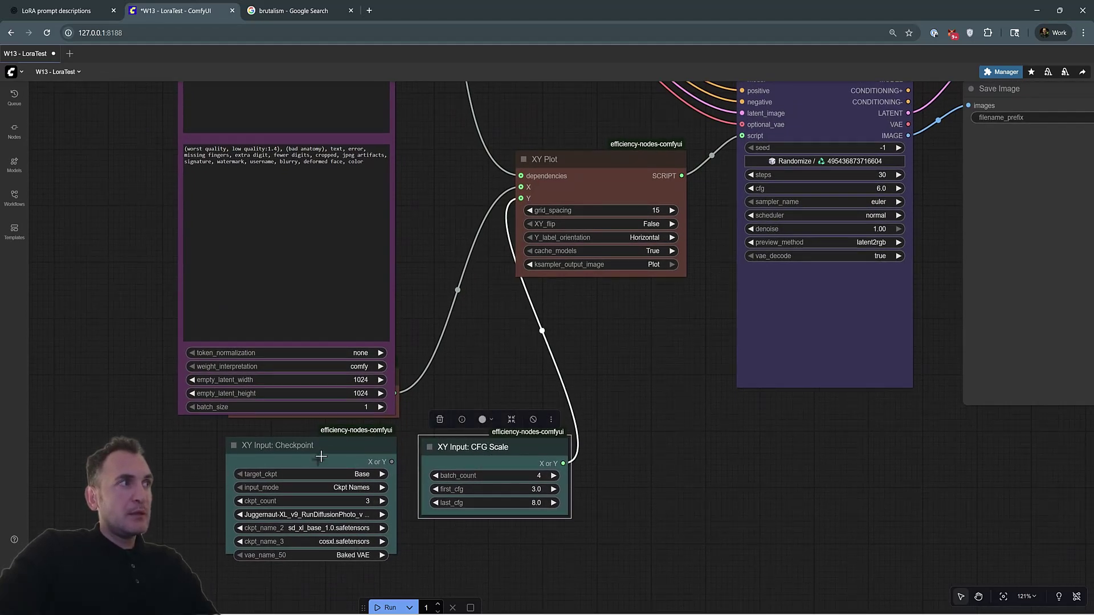
drag(312, 454, 331, 478)
Step: Move the XY Input: Seeds++ Batch node slightly down-right, clear of the loader
scroll(446, 243, down, 5)
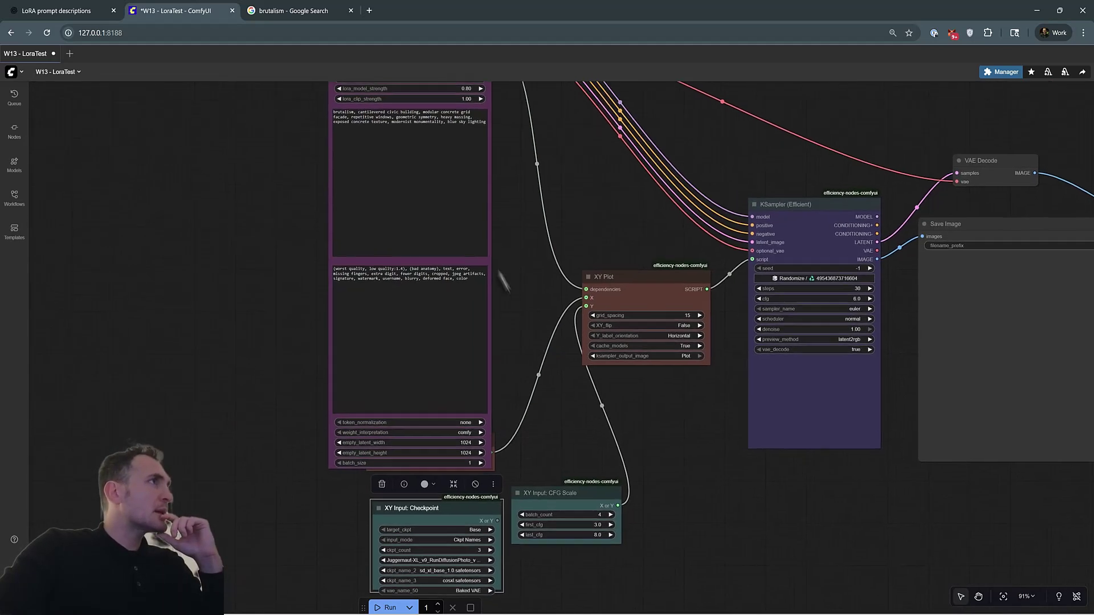
scroll(403, 369, up, 6)
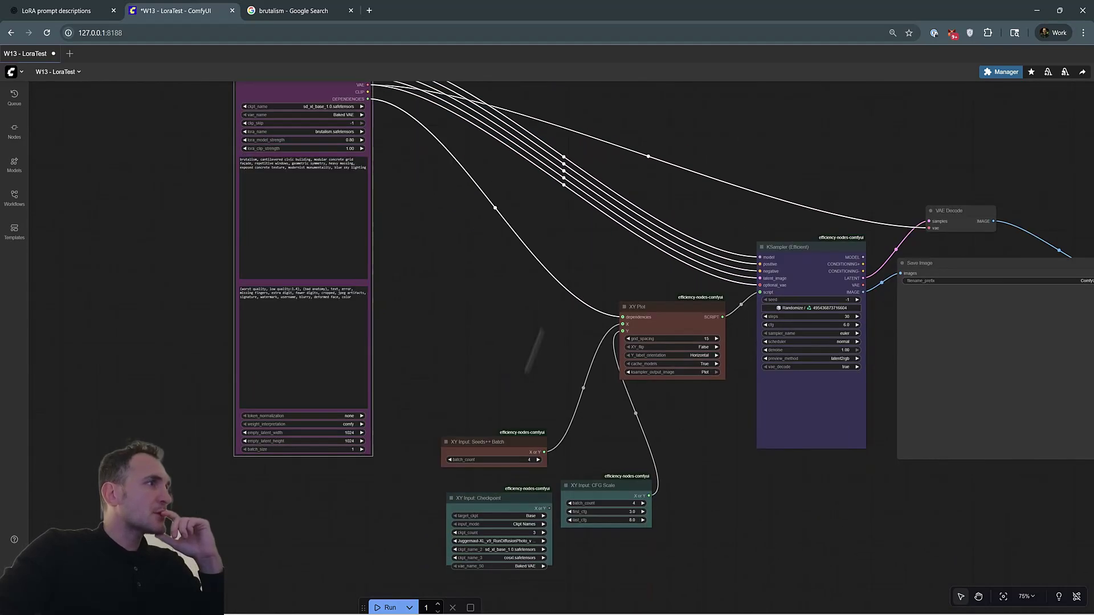
drag(344, 326, 354, 339)
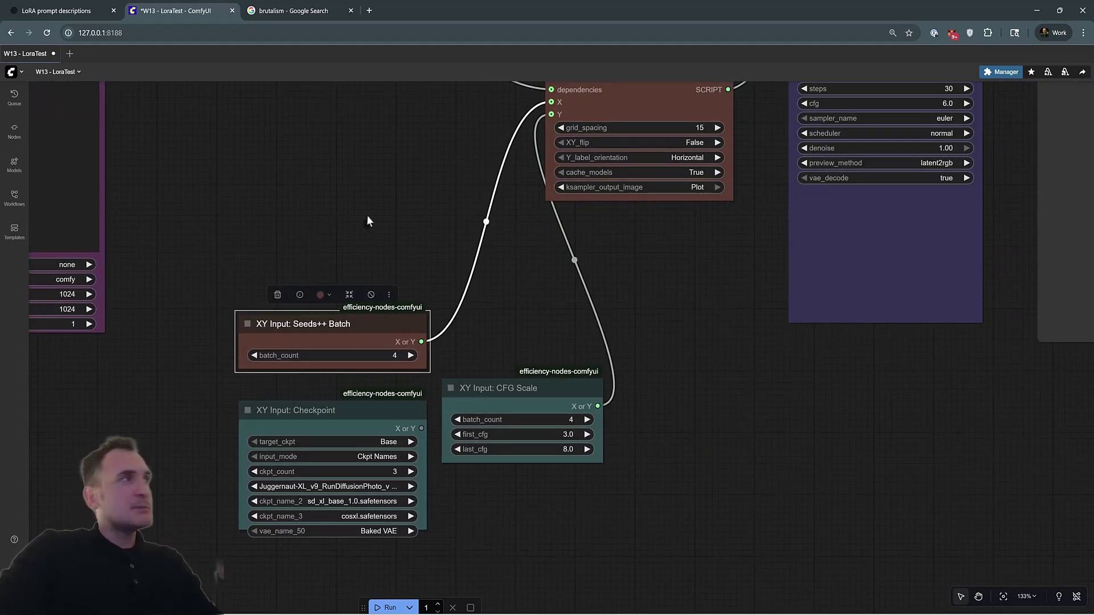
click(500, 349)
Step: Zoom out and box-select every node of the XY plot workflow
scroll(462, 336, down, 5)
scroll(463, 336, down, 3)
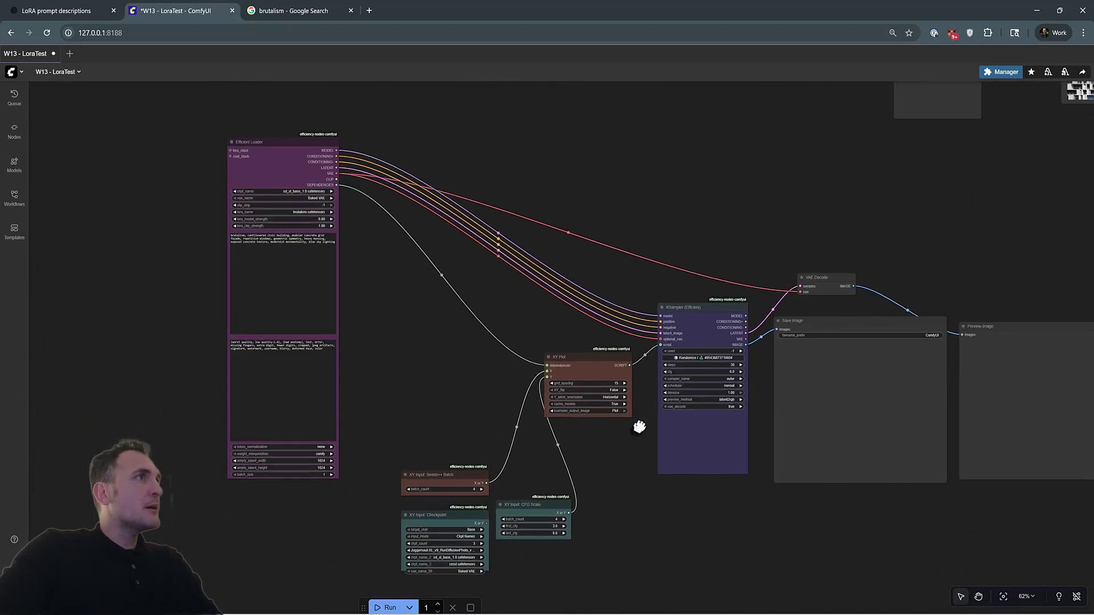
drag(1042, 573, 251, 142)
Step: Run the selected XY plot workflow and zoom in on the resulting 4×4 seed-by-CFG grid
click(750, 132)
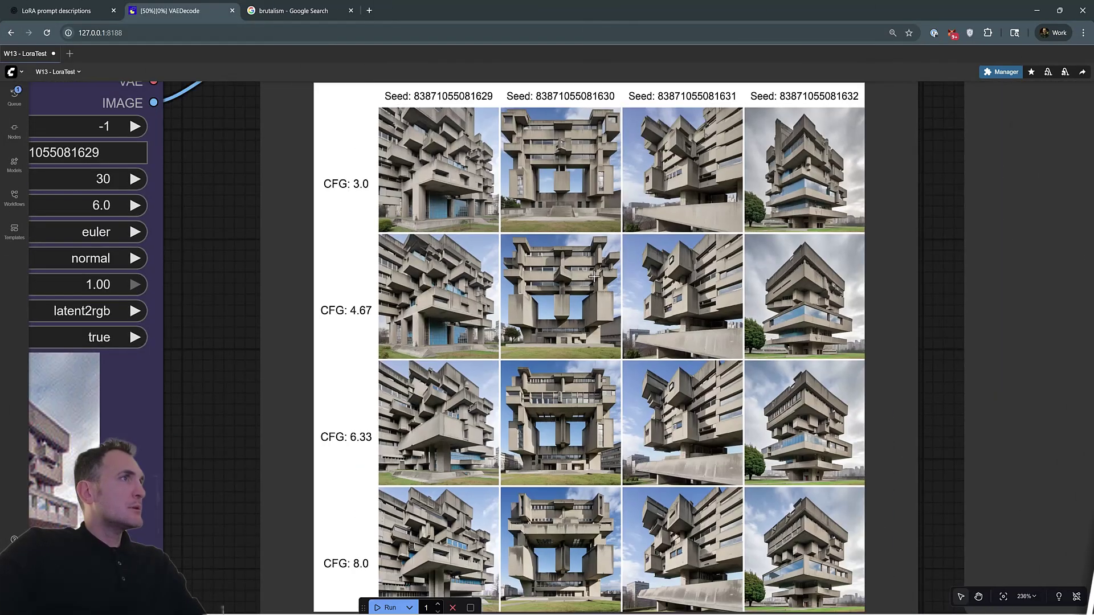
scroll(655, 341, up, 2)
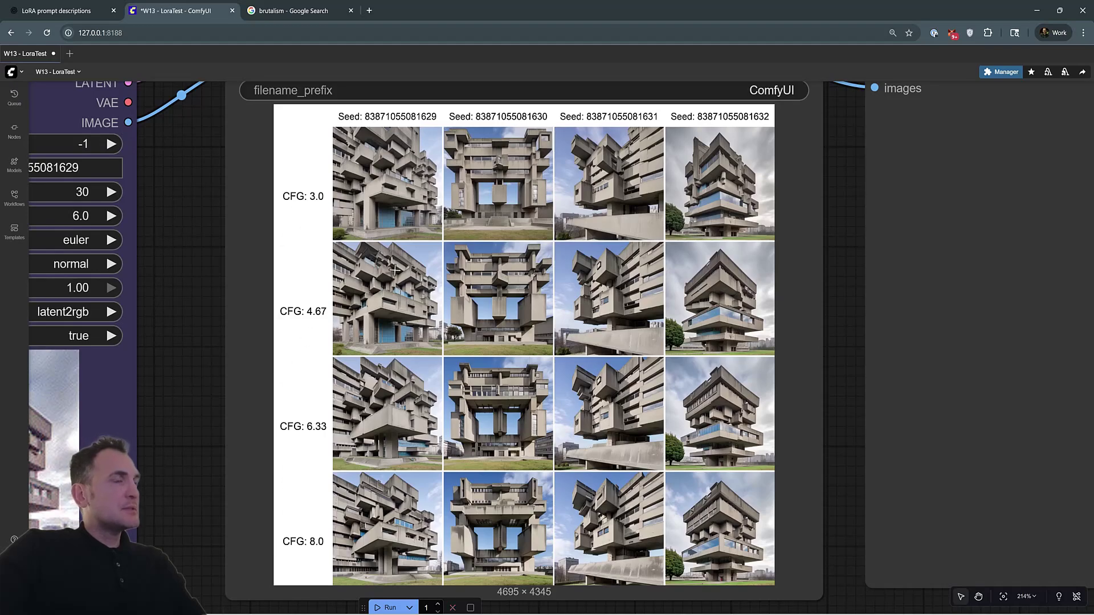
scroll(672, 333, right, 5)
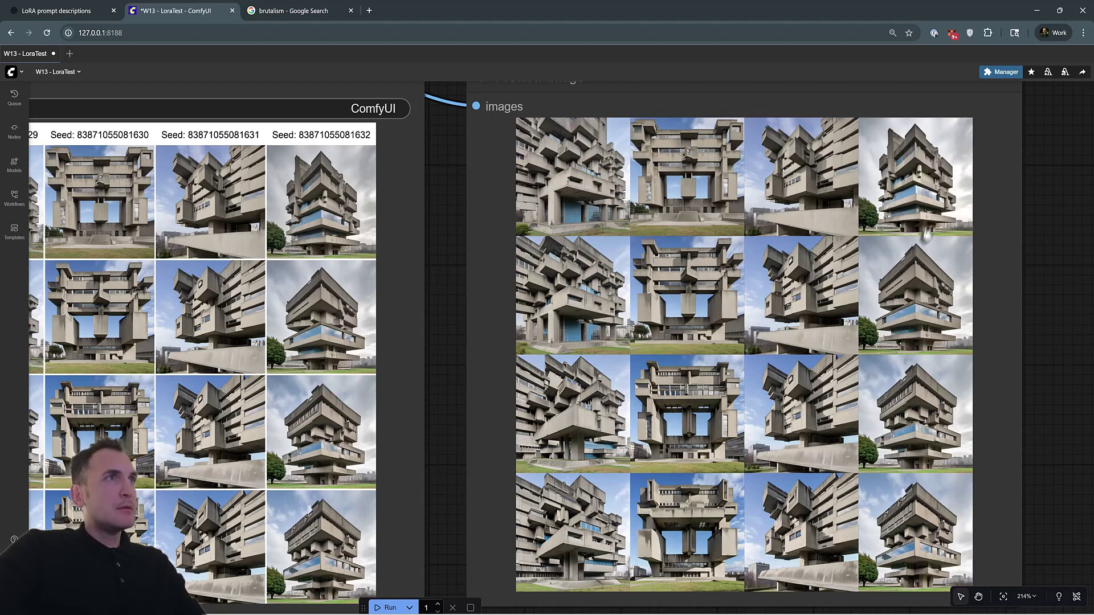
scroll(662, 366, down, 3)
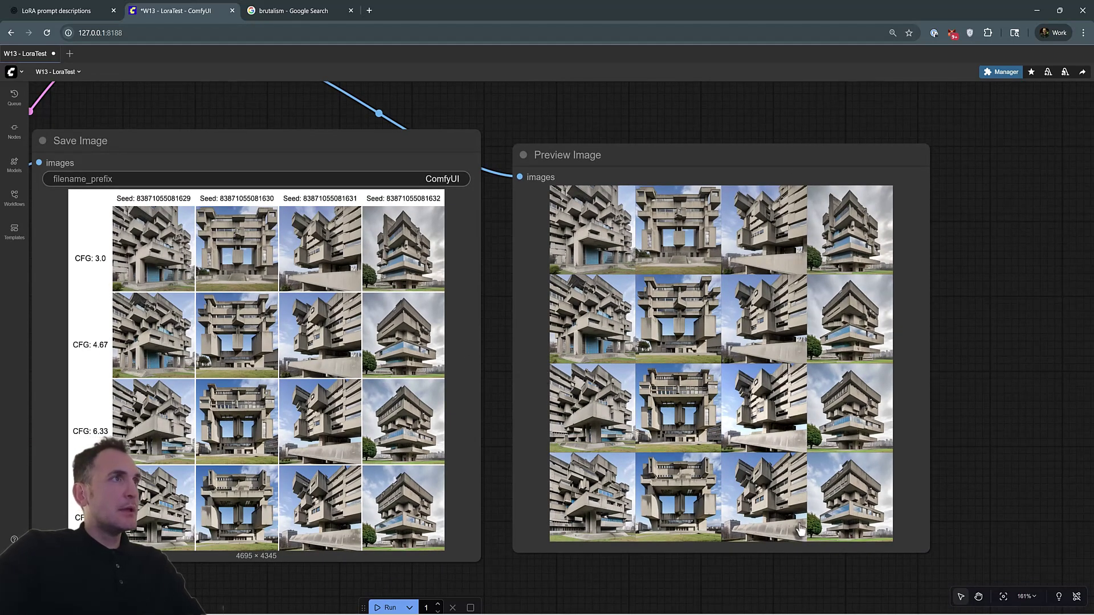
scroll(740, 263, down, 2)
scroll(547, 296, down, 3)
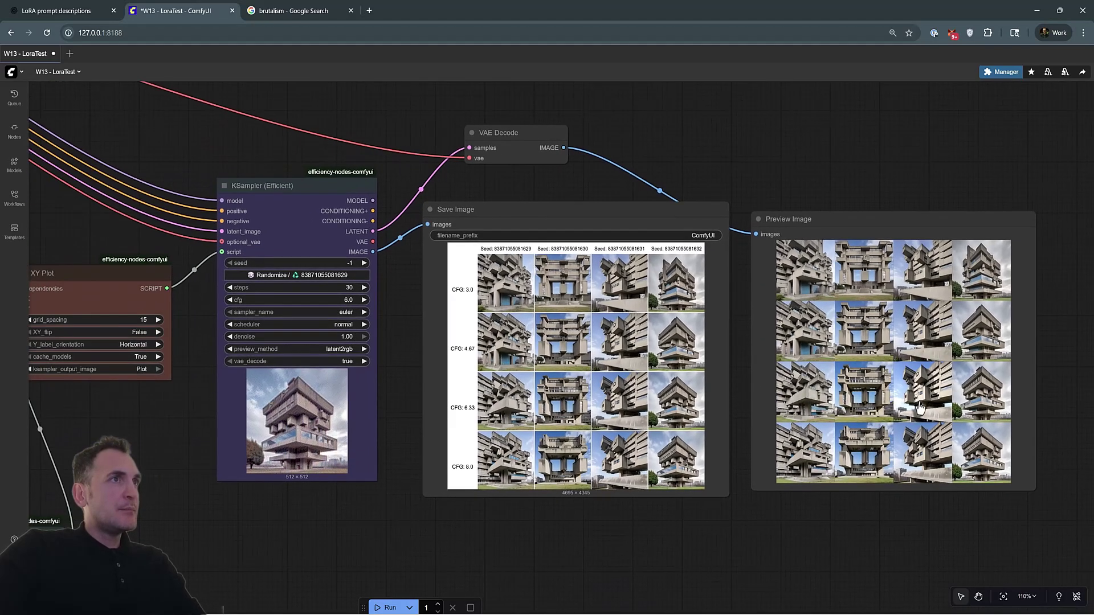
scroll(547, 296, down, 2)
scroll(778, 408, down, 3)
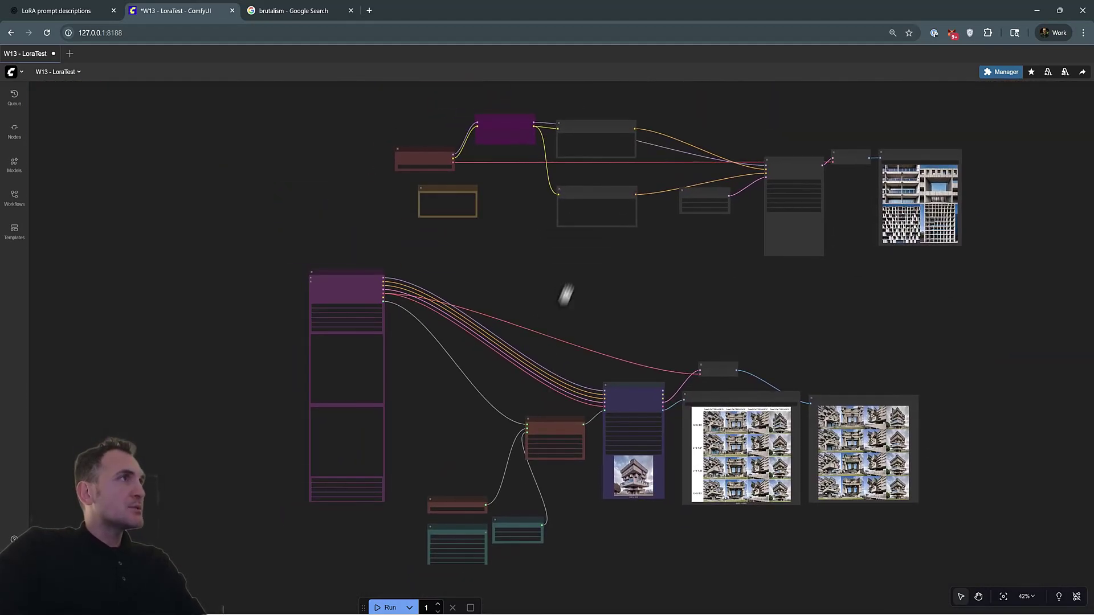
scroll(535, 425, up, 2)
drag(575, 417, 502, 402)
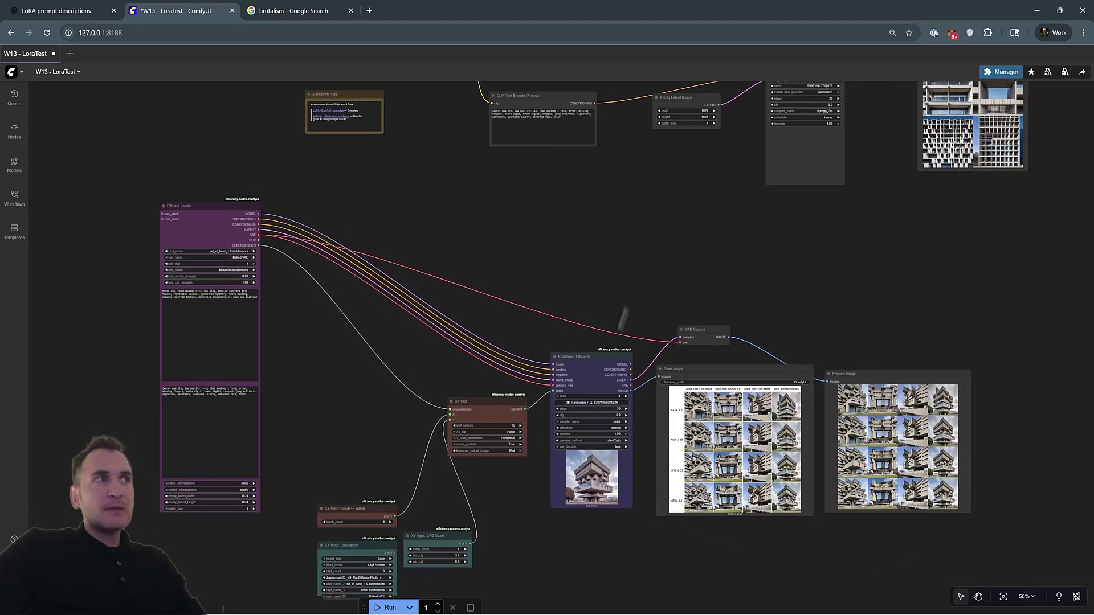
scroll(618, 330, up, 5)
scroll(280, 264, up, 5)
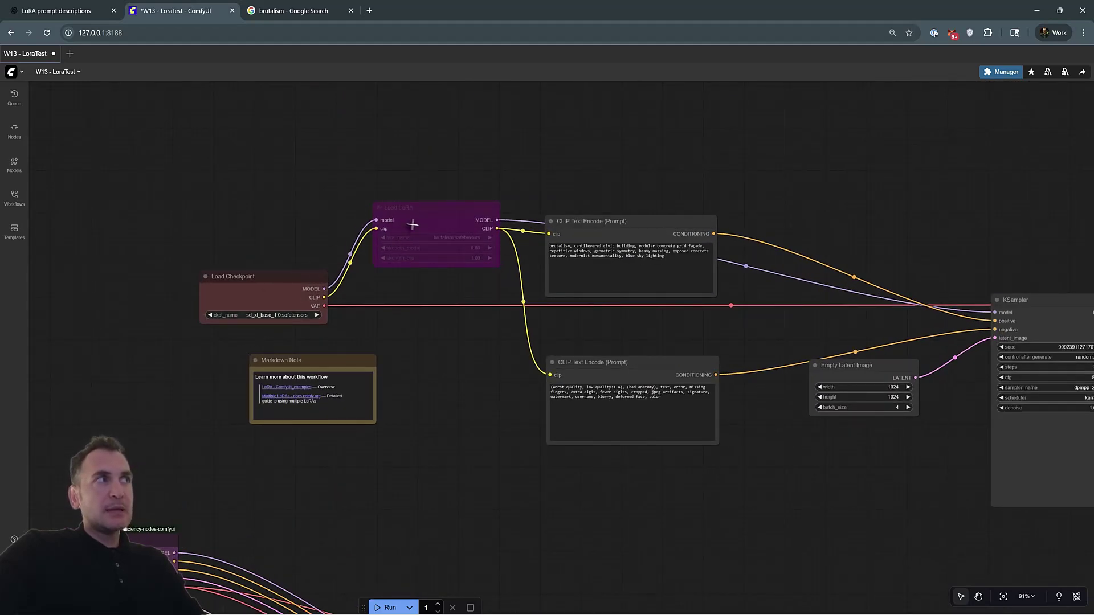
scroll(414, 225, down, 3)
scroll(524, 353, down, 10)
scroll(555, 296, down, 2)
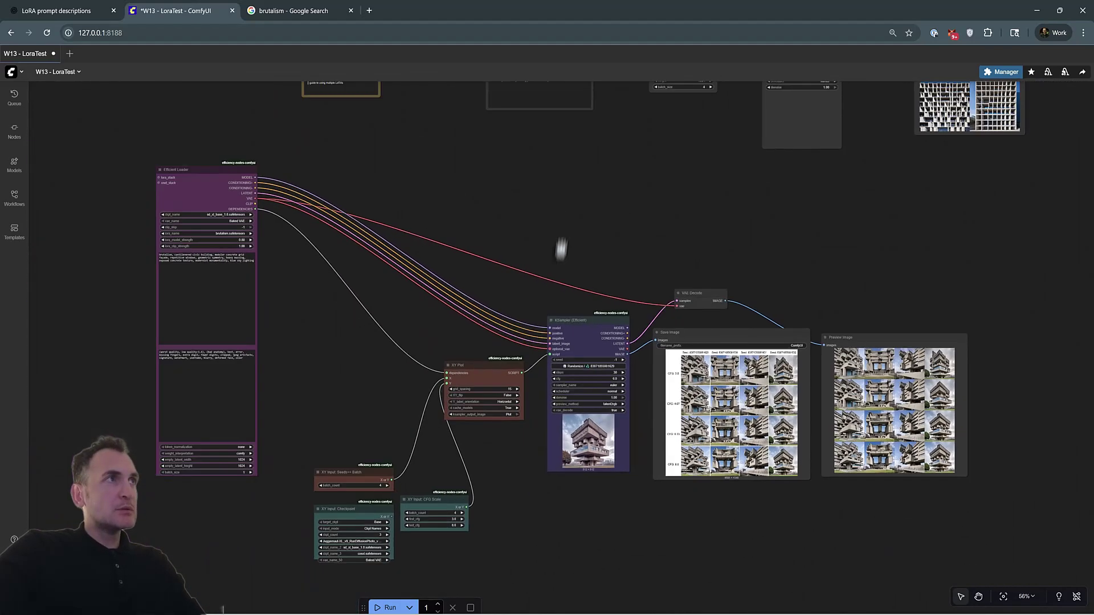
scroll(561, 256, up, 3)
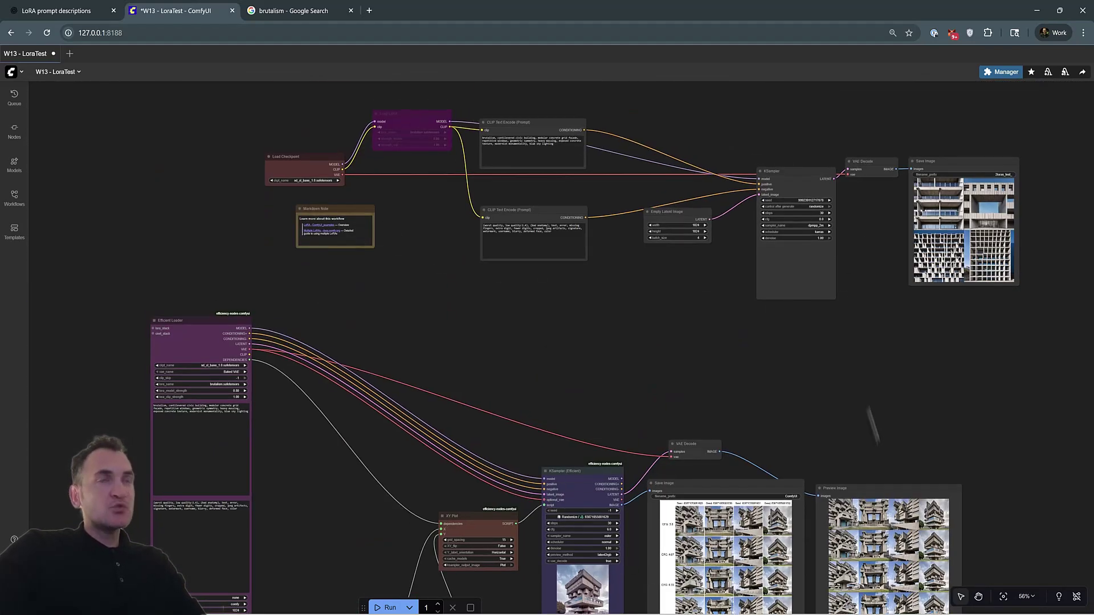
scroll(866, 329, down, 3)
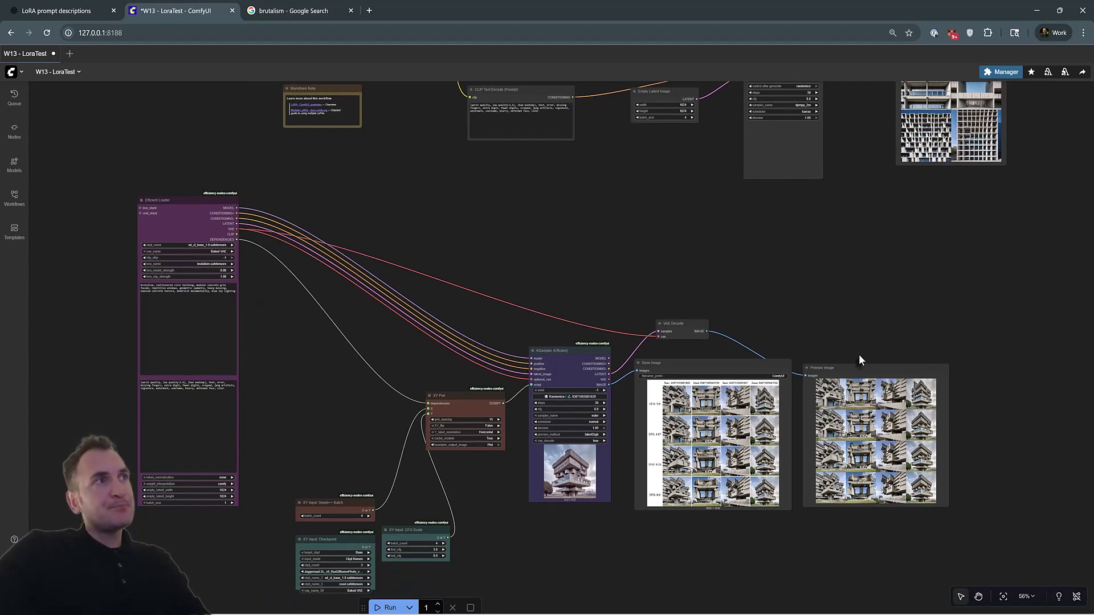
scroll(820, 349, up, 3)
scroll(825, 337, down, 3)
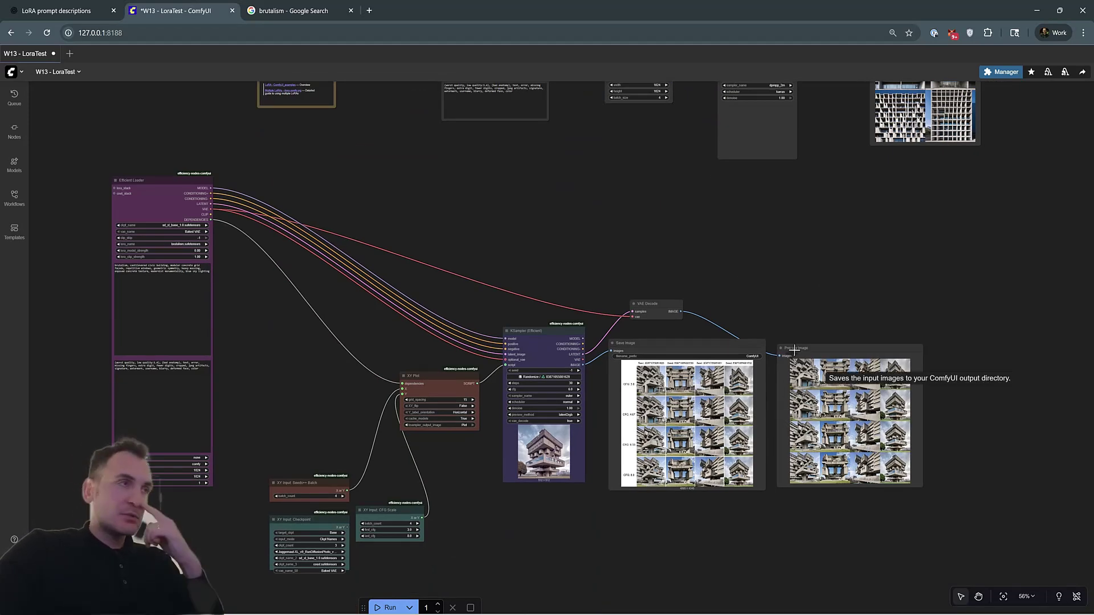
scroll(769, 310, down, 3)
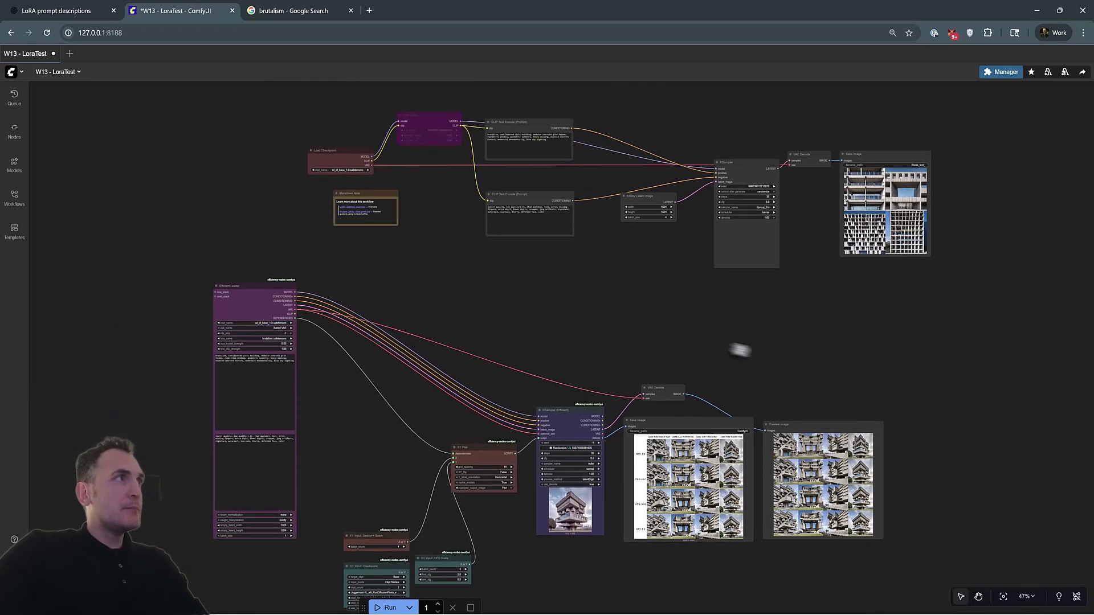
drag(727, 346, 739, 294)
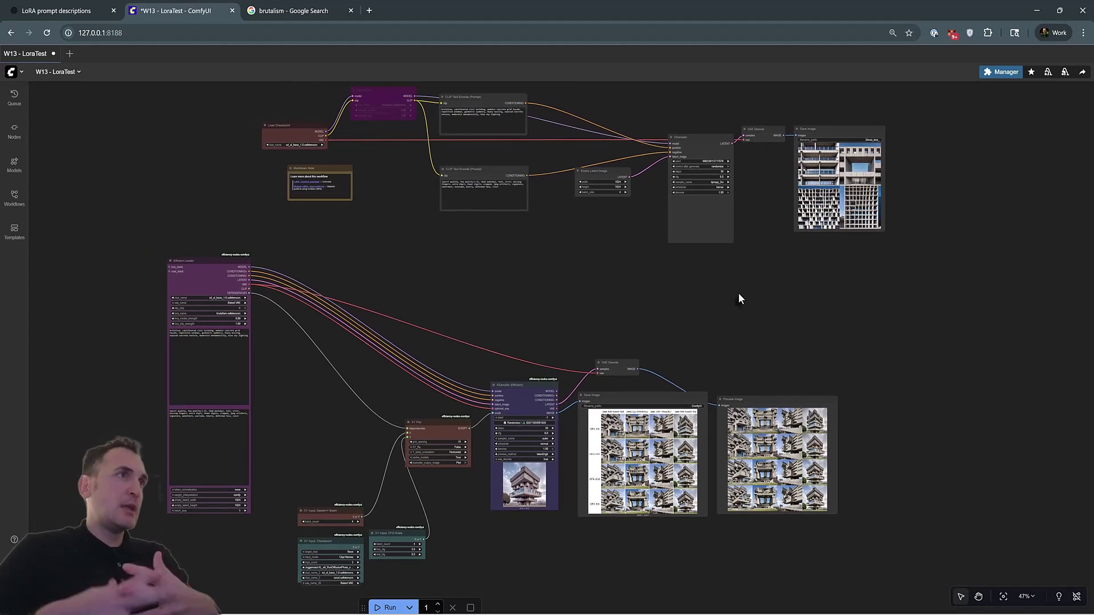